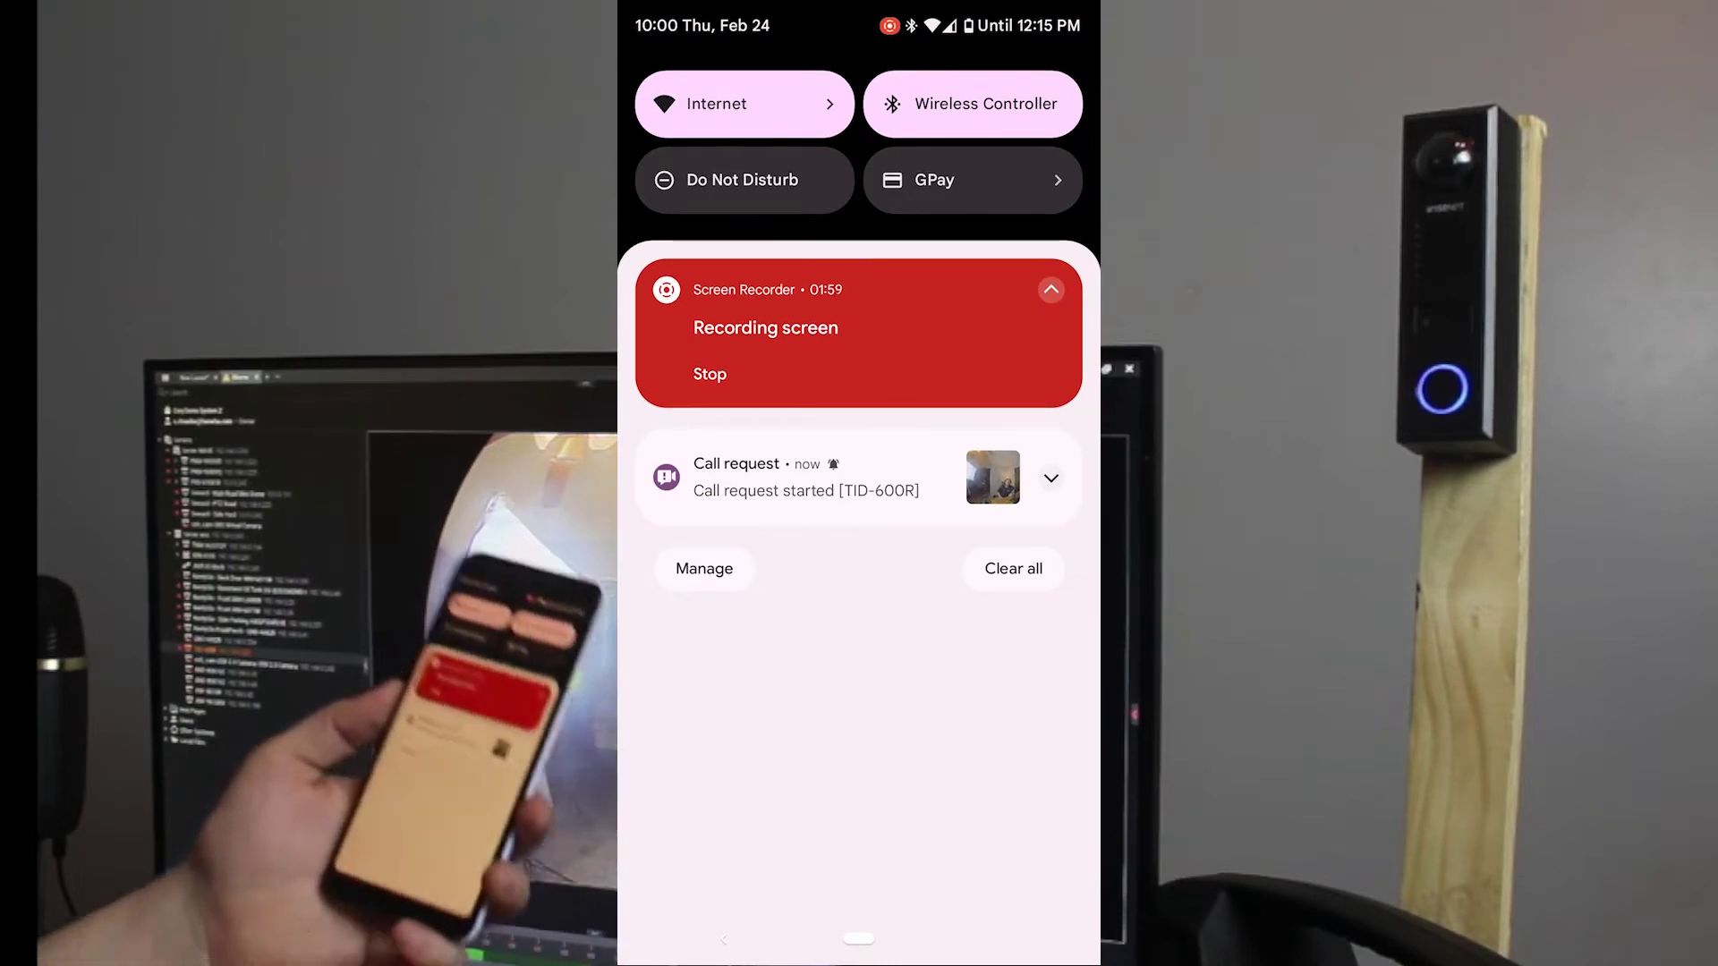
- Open the 'Call request started [TID-600R]' notification on the phone
click(744, 491)
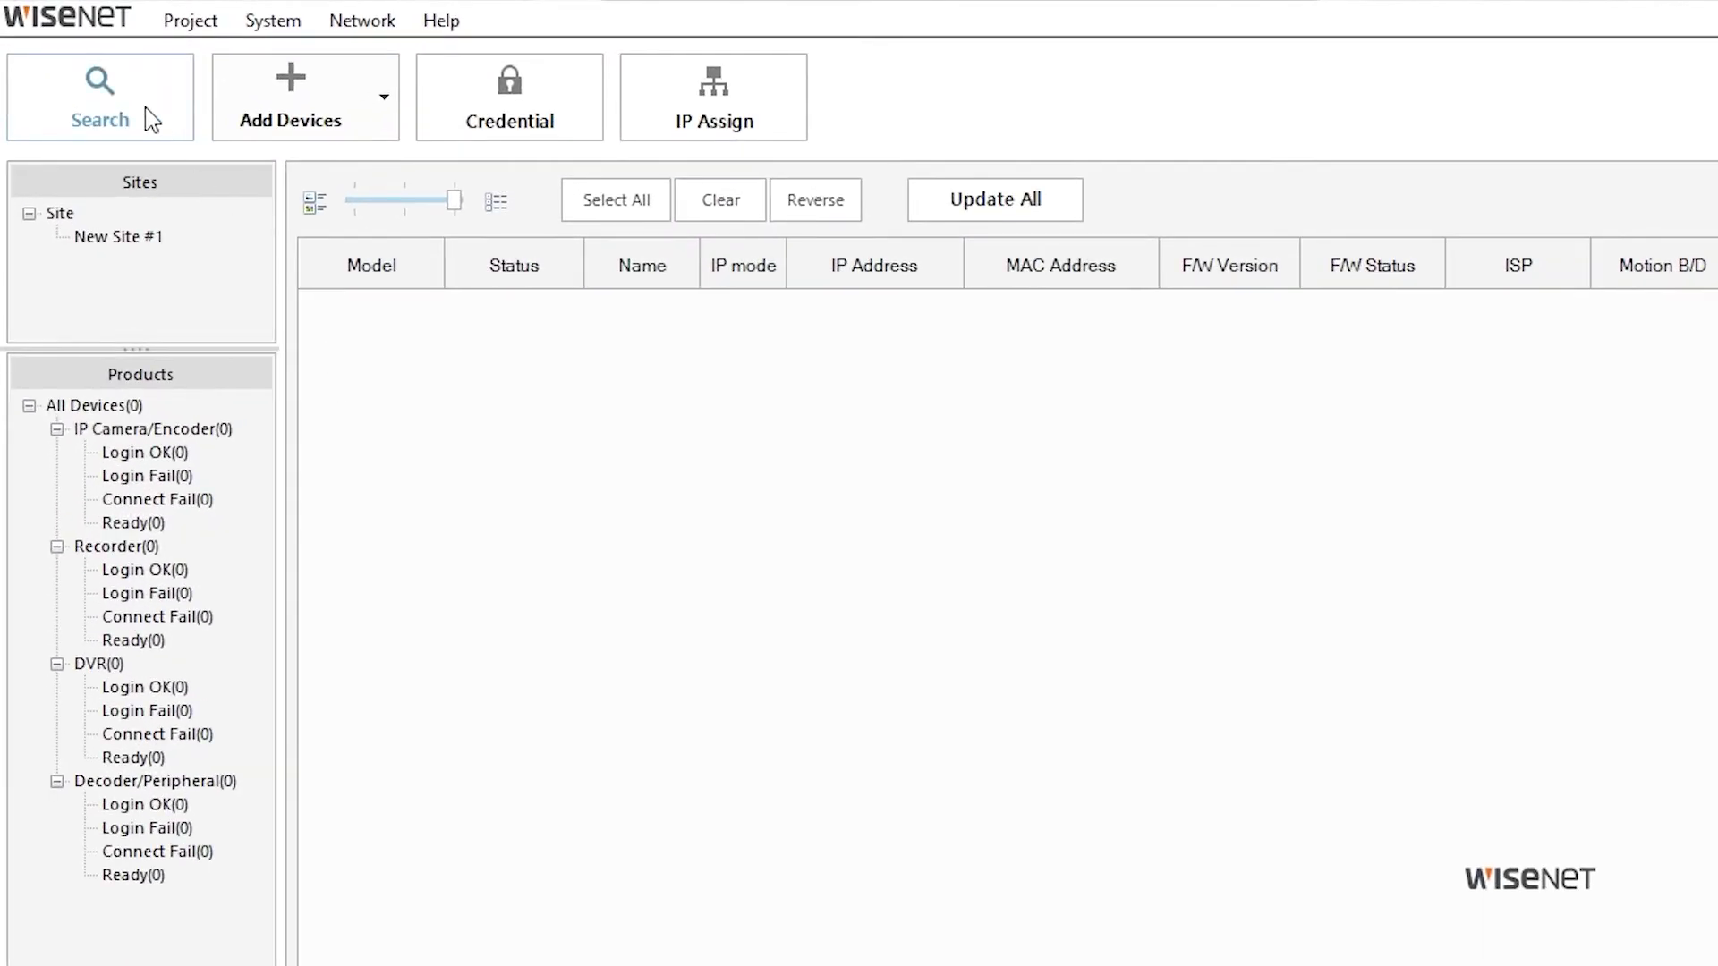
- Search the network and give the TID-600R an initial password so it shows Login OK
click(148, 114)
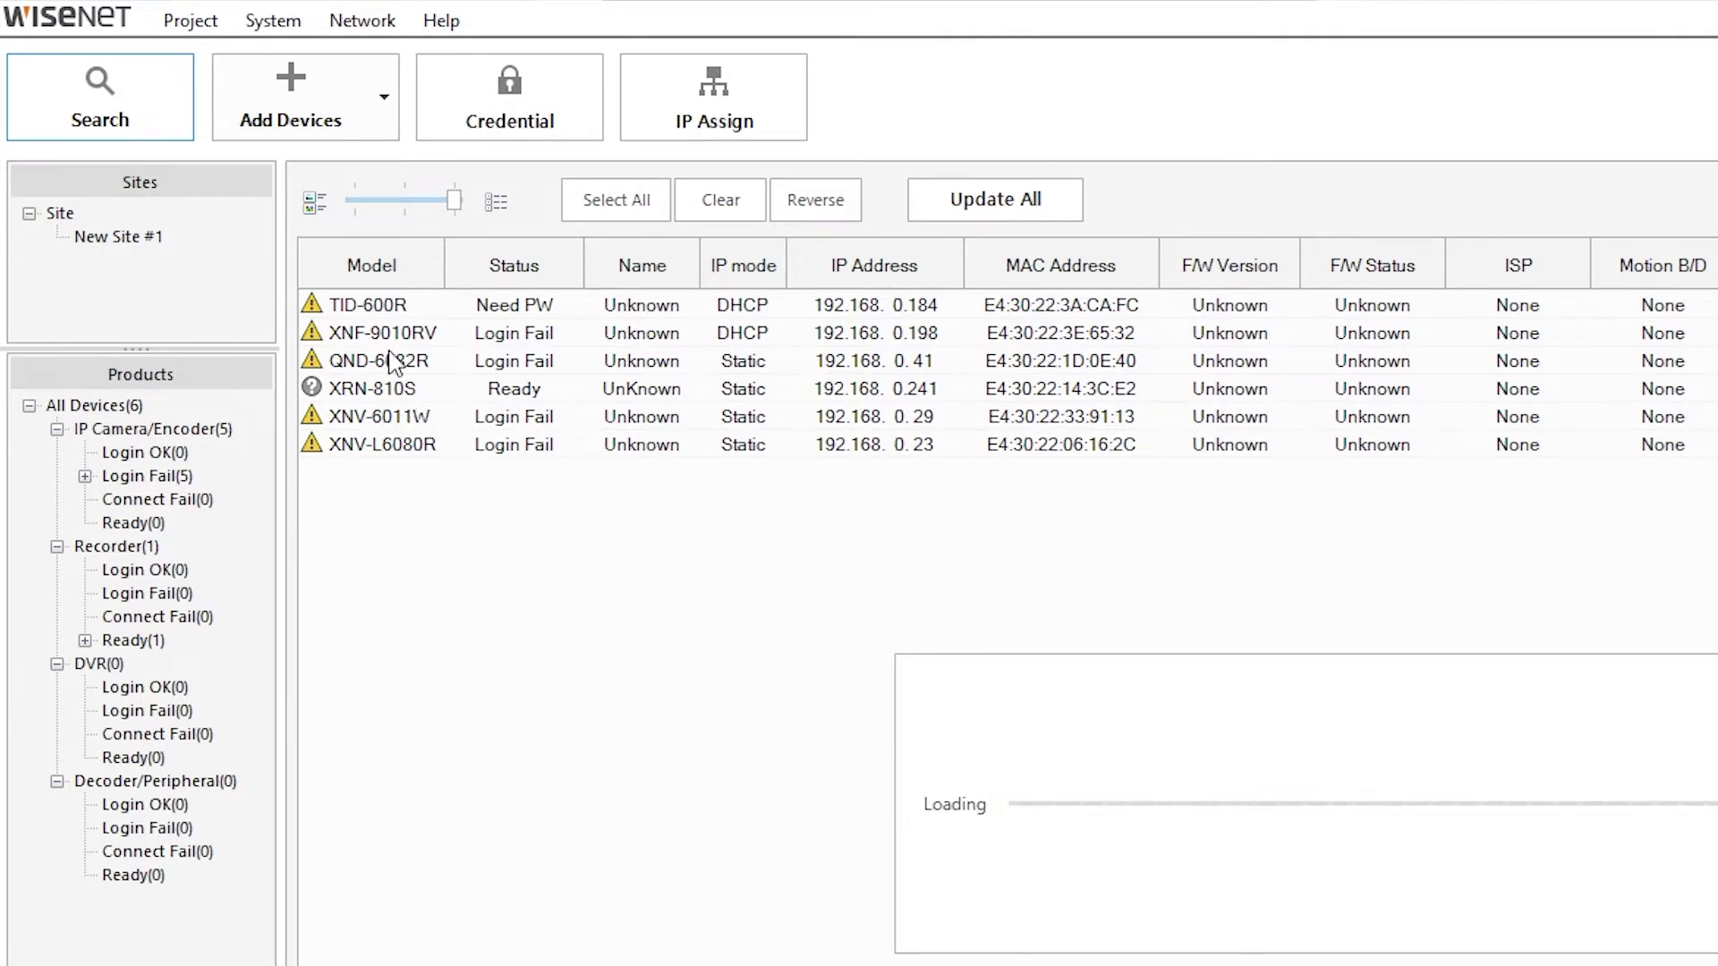
click(390, 308)
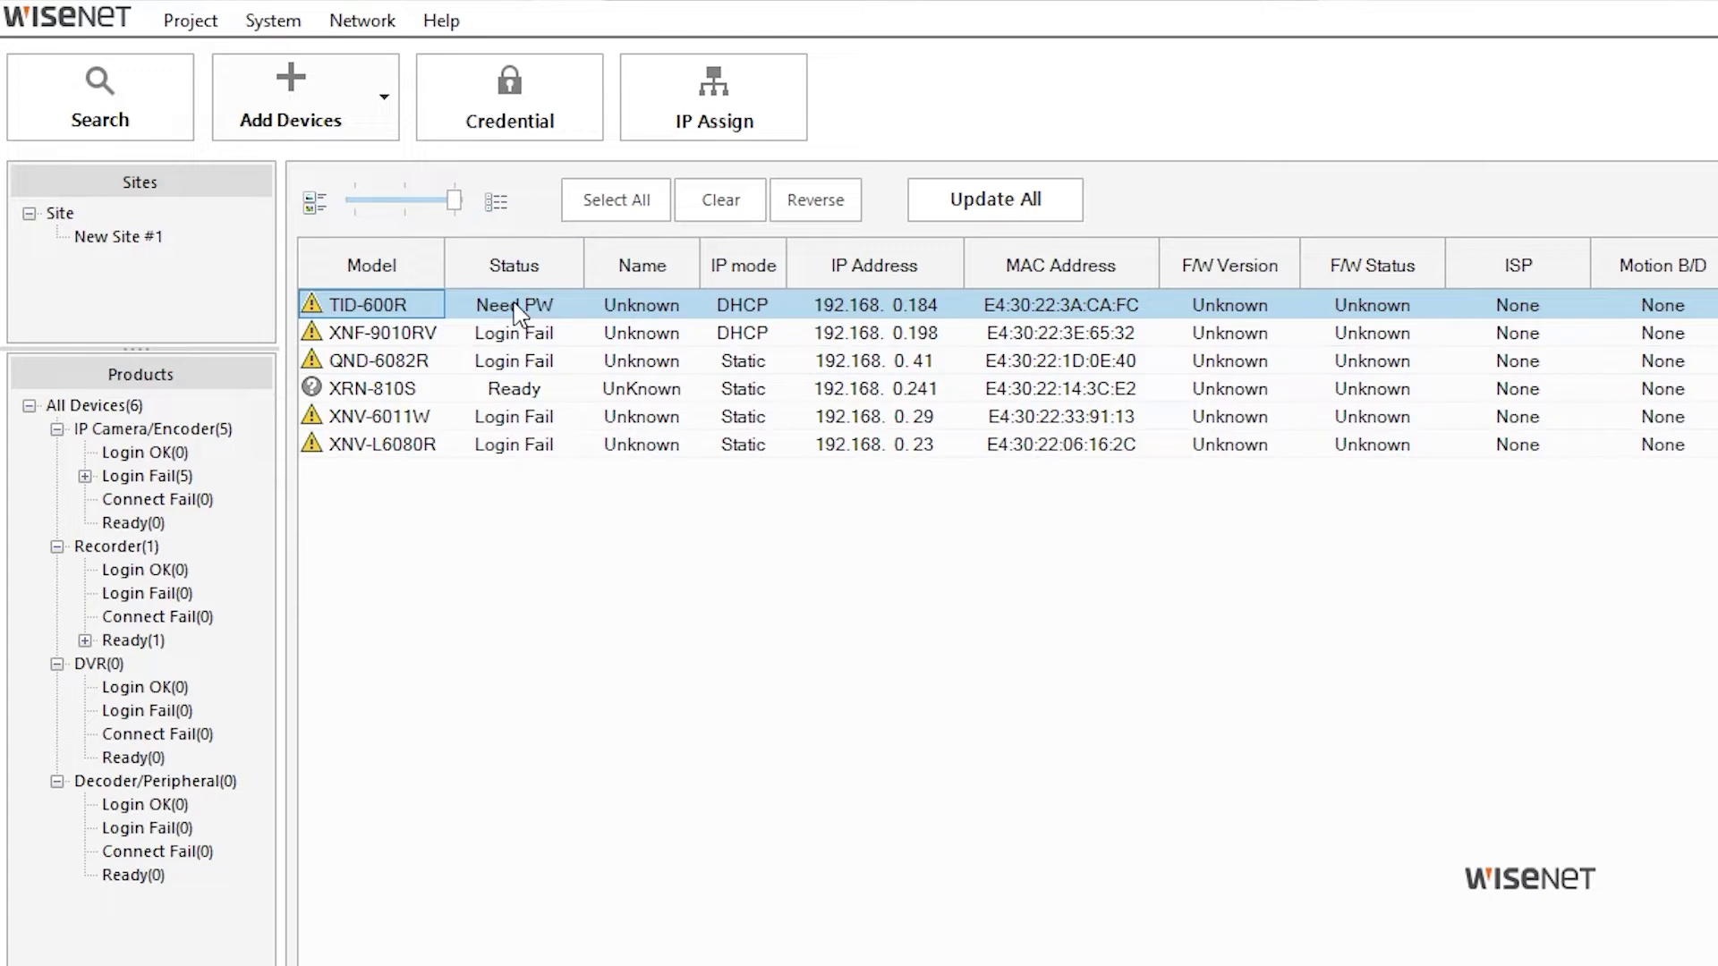
click(547, 136)
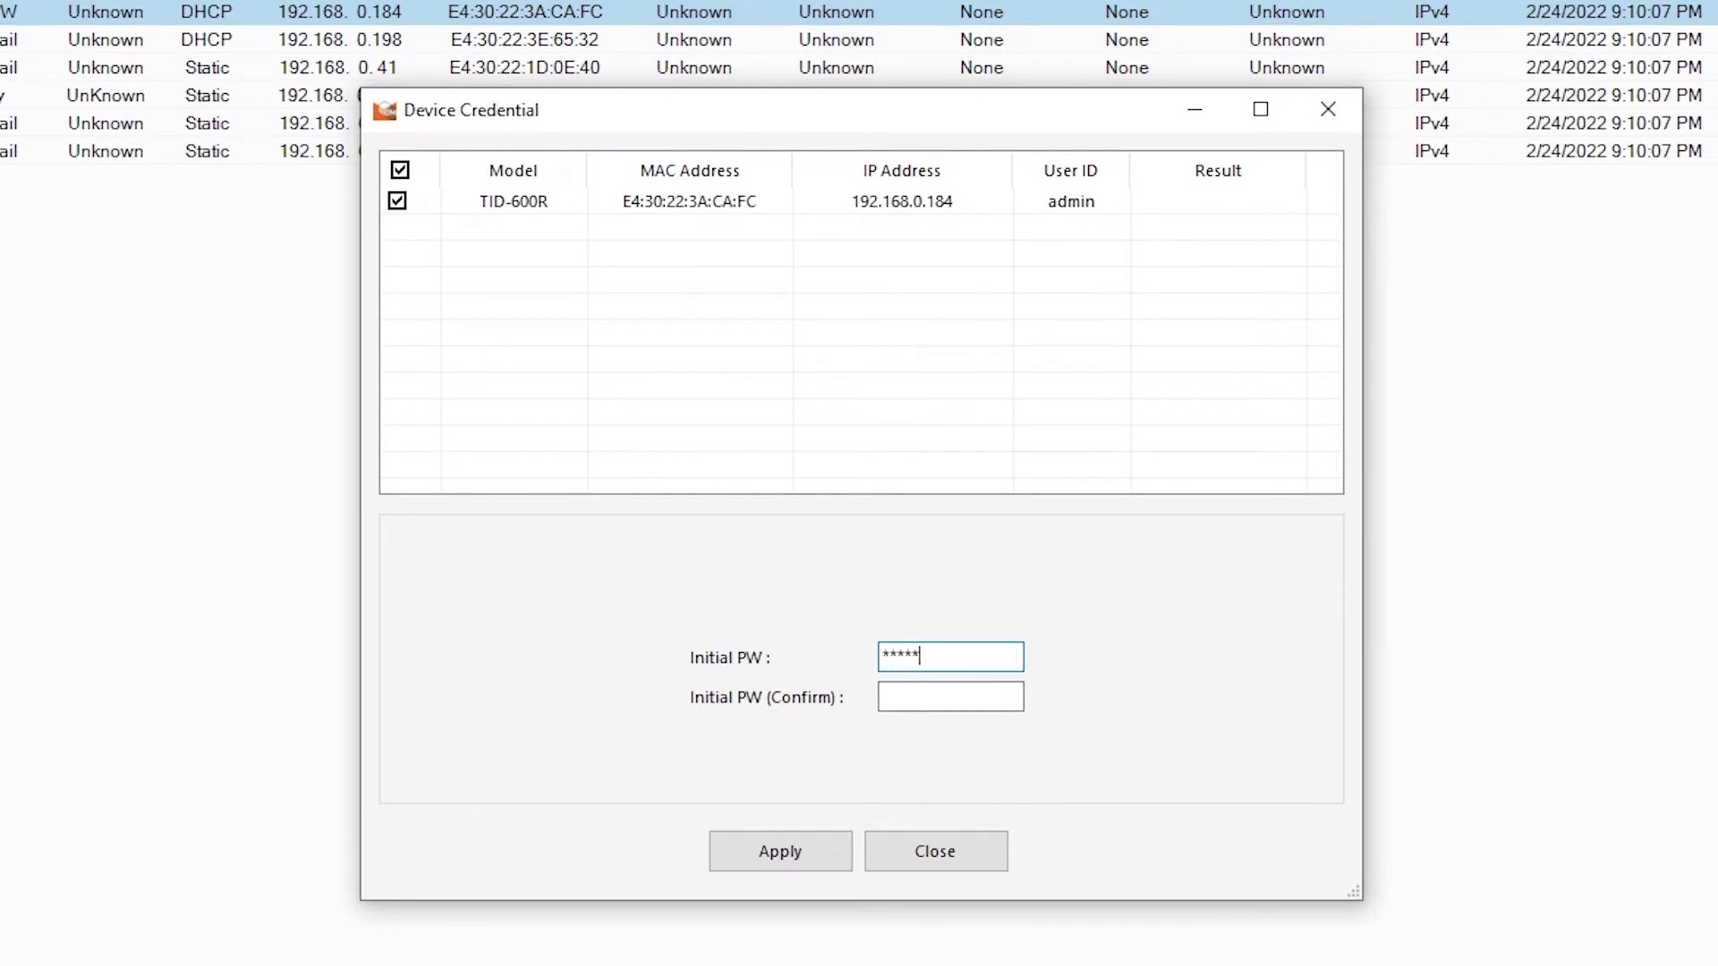
text(************)
key(Tab)
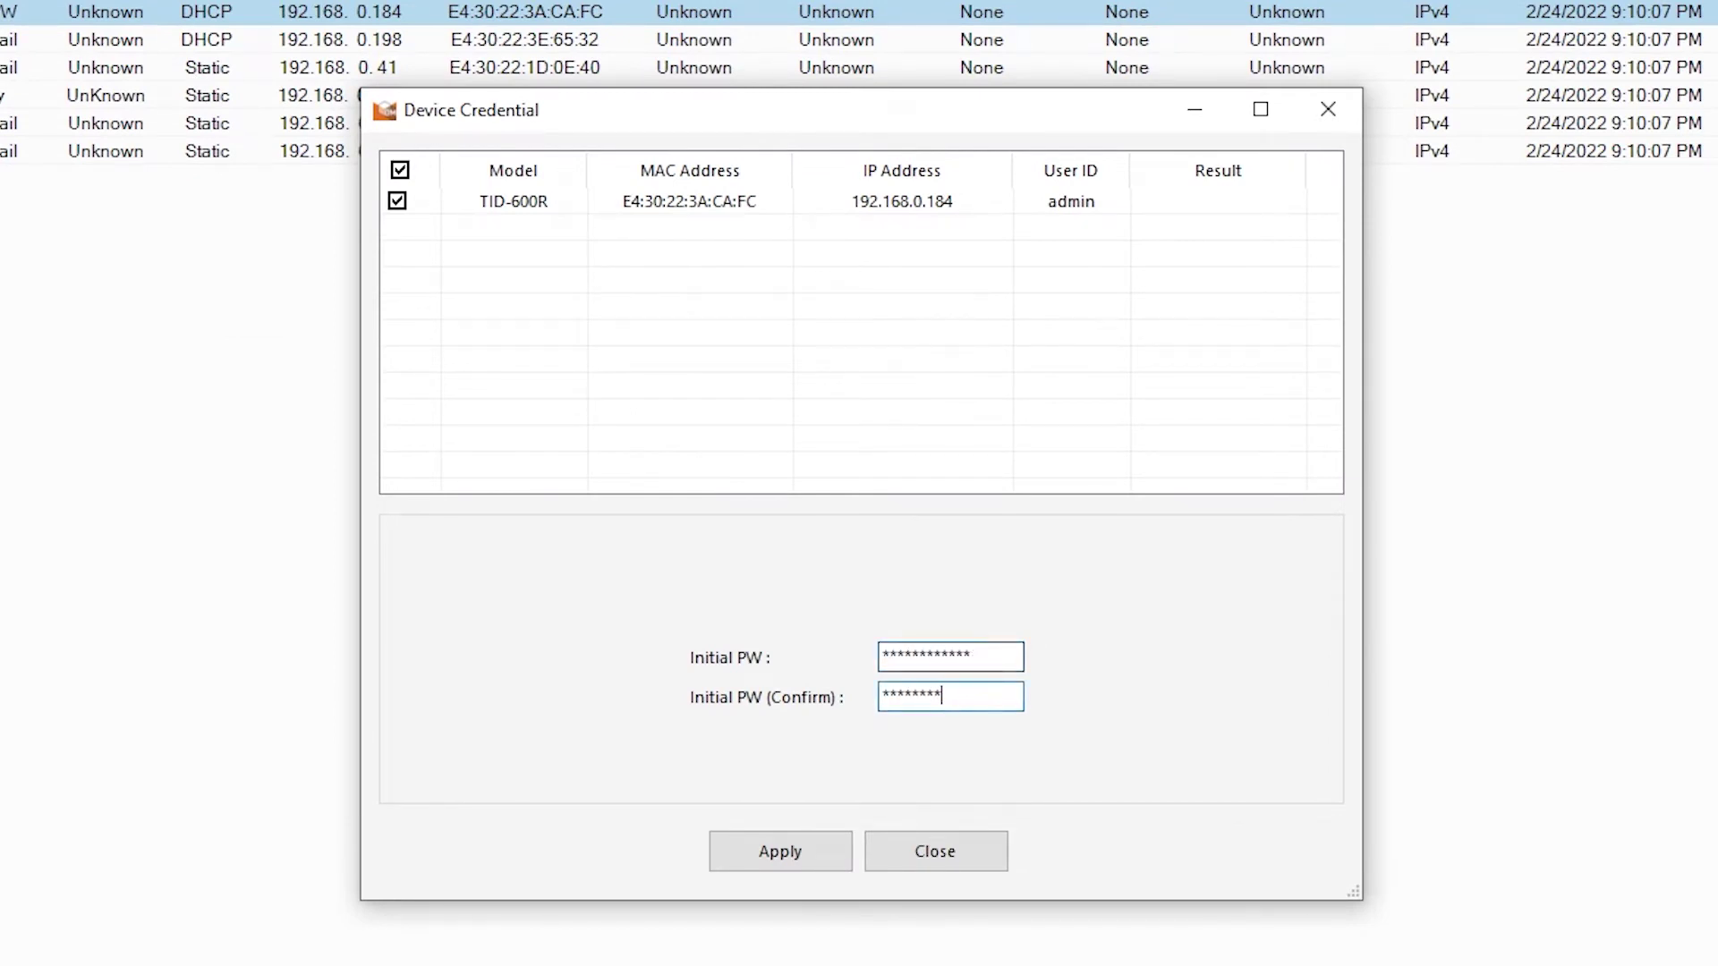
click(845, 851)
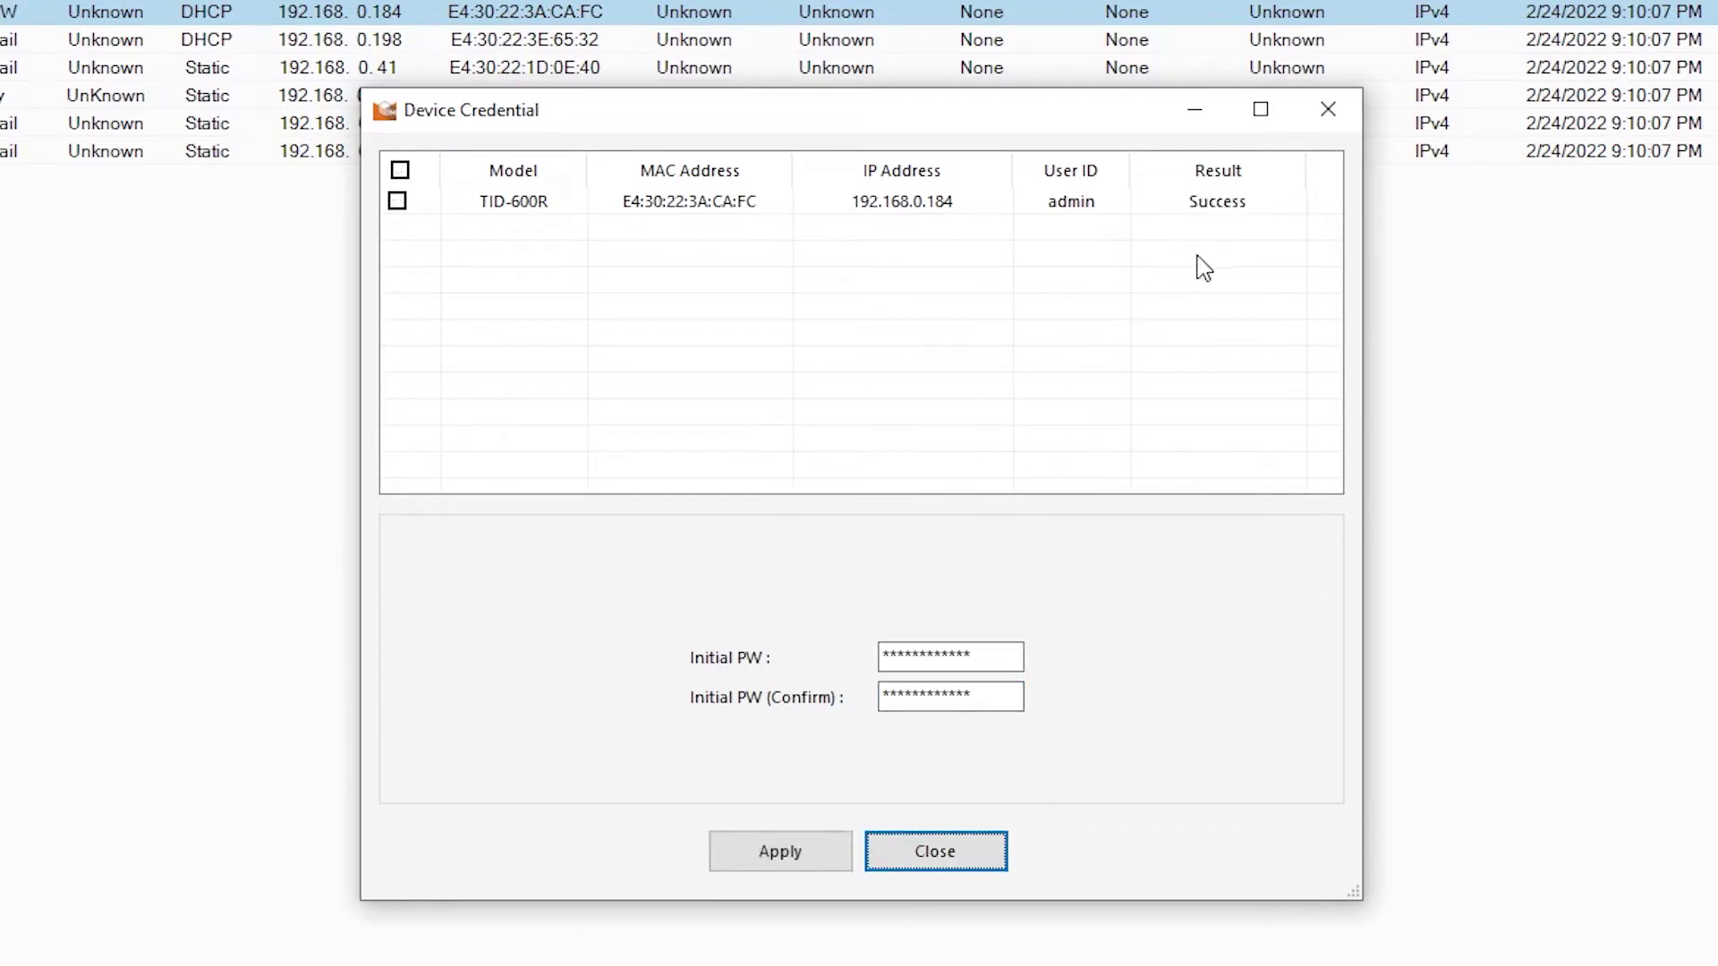
click(926, 854)
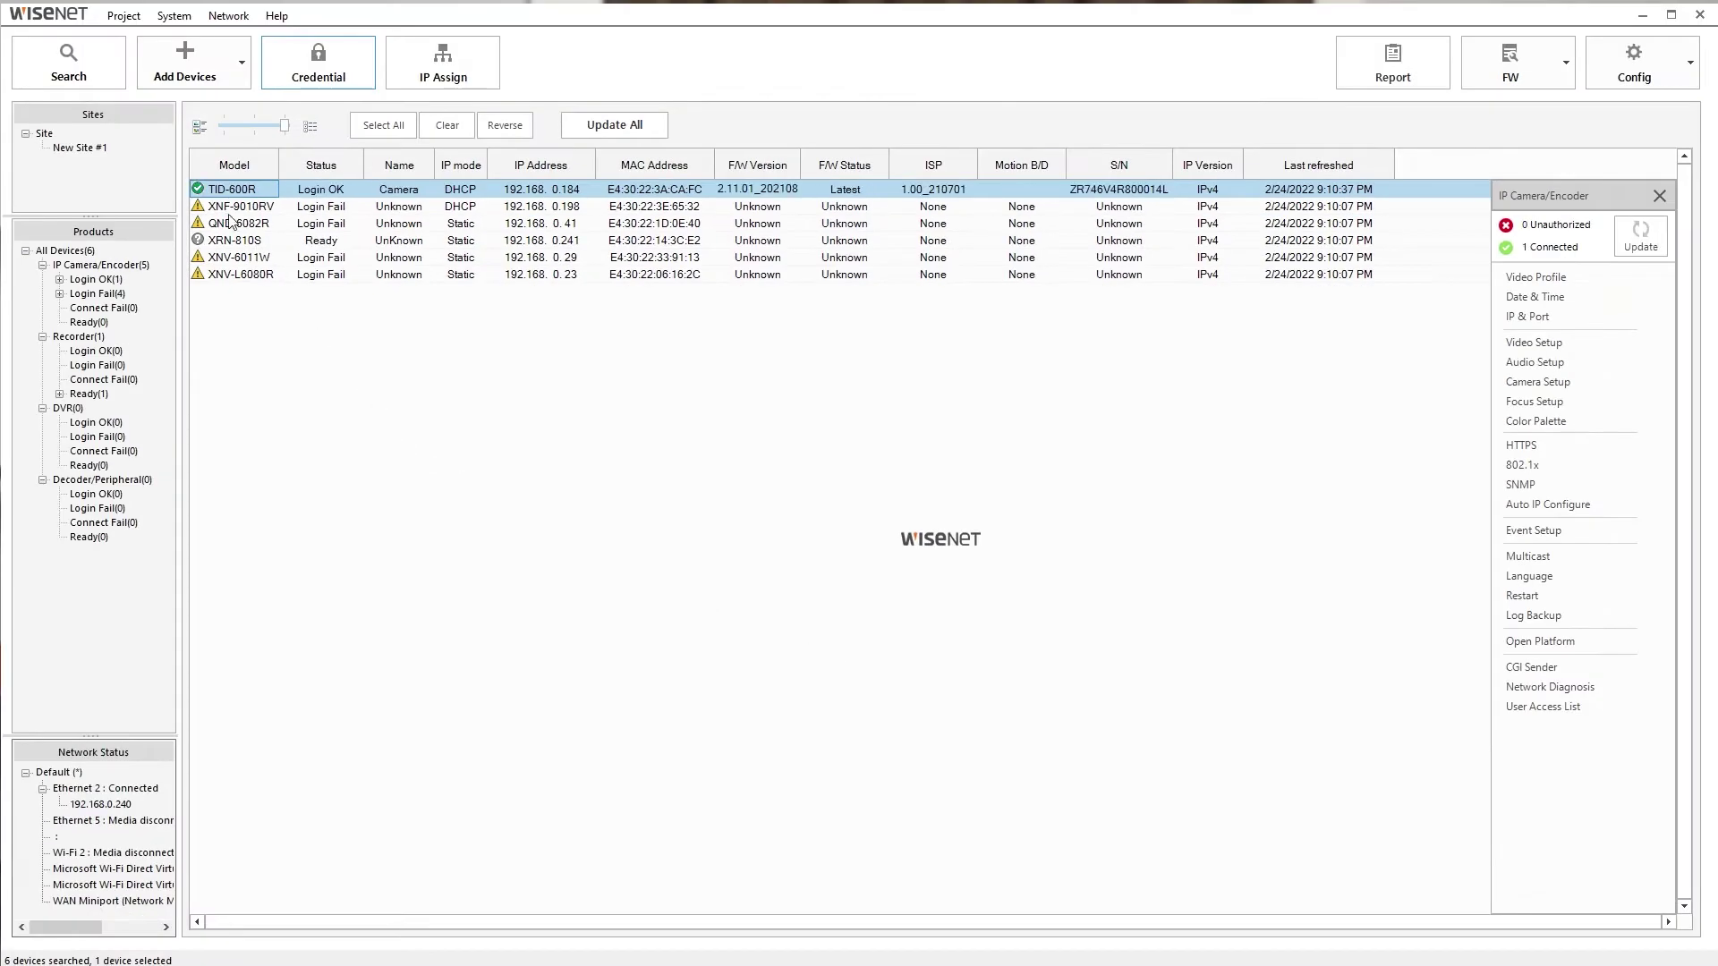
- Sync the TID-600R clock with the PC using Eastern Time (US & Canada)
mouse_move(204, 195)
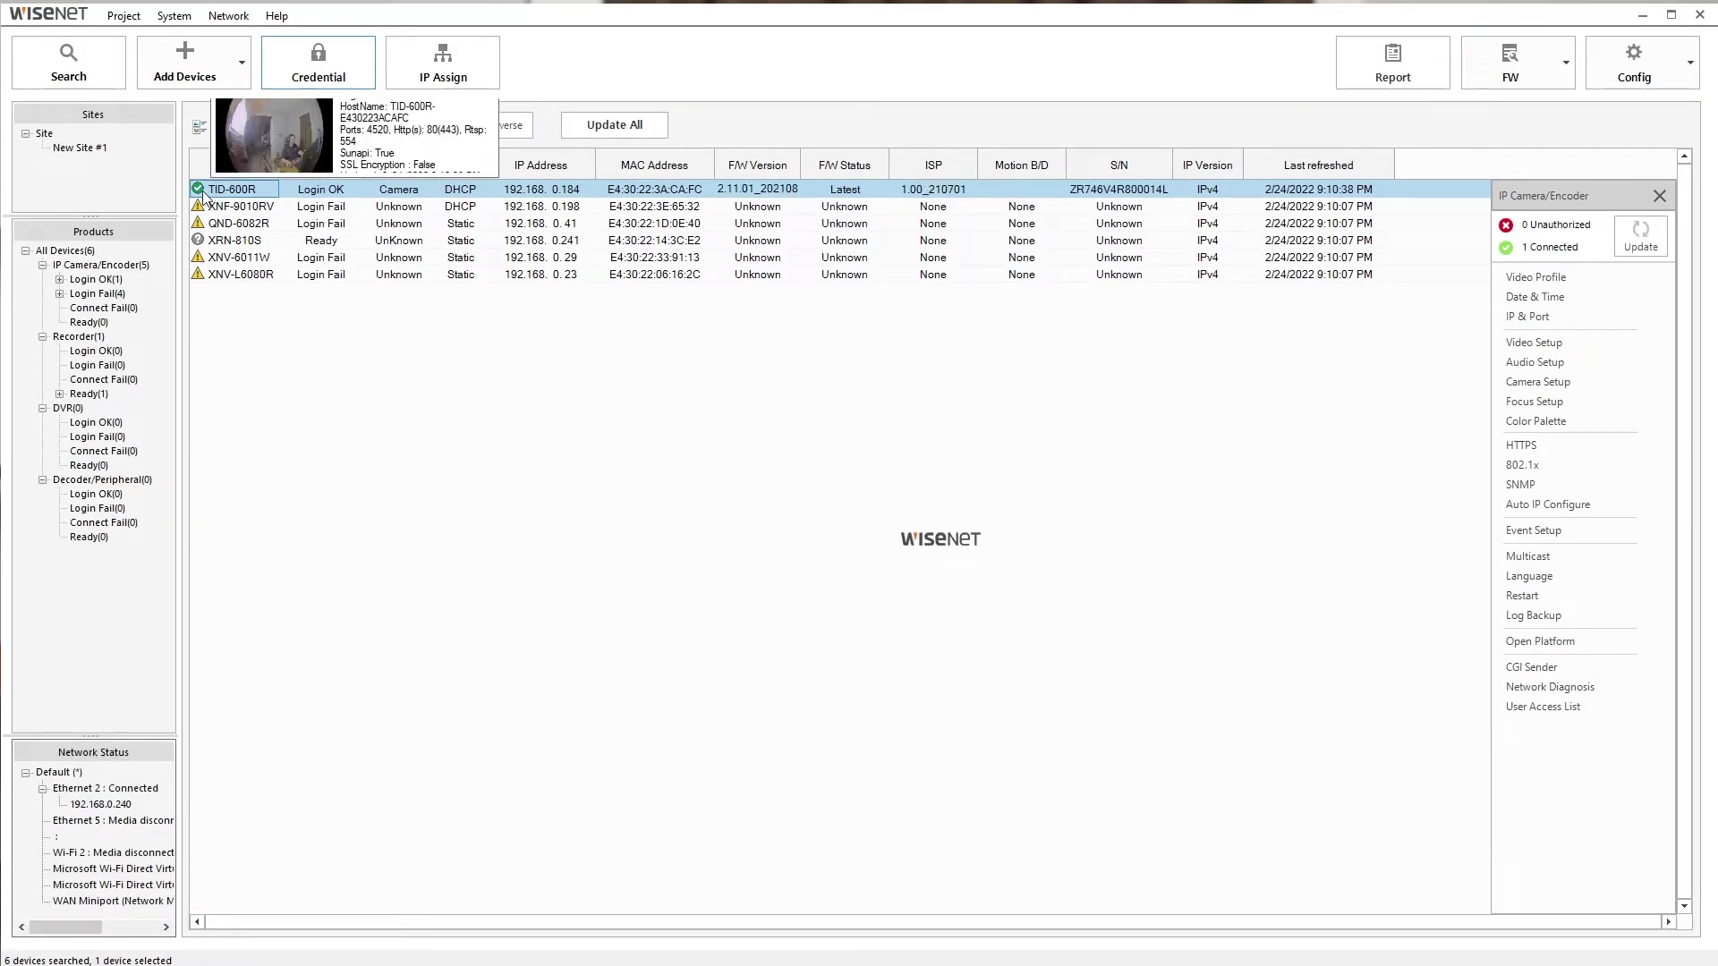
click(419, 191)
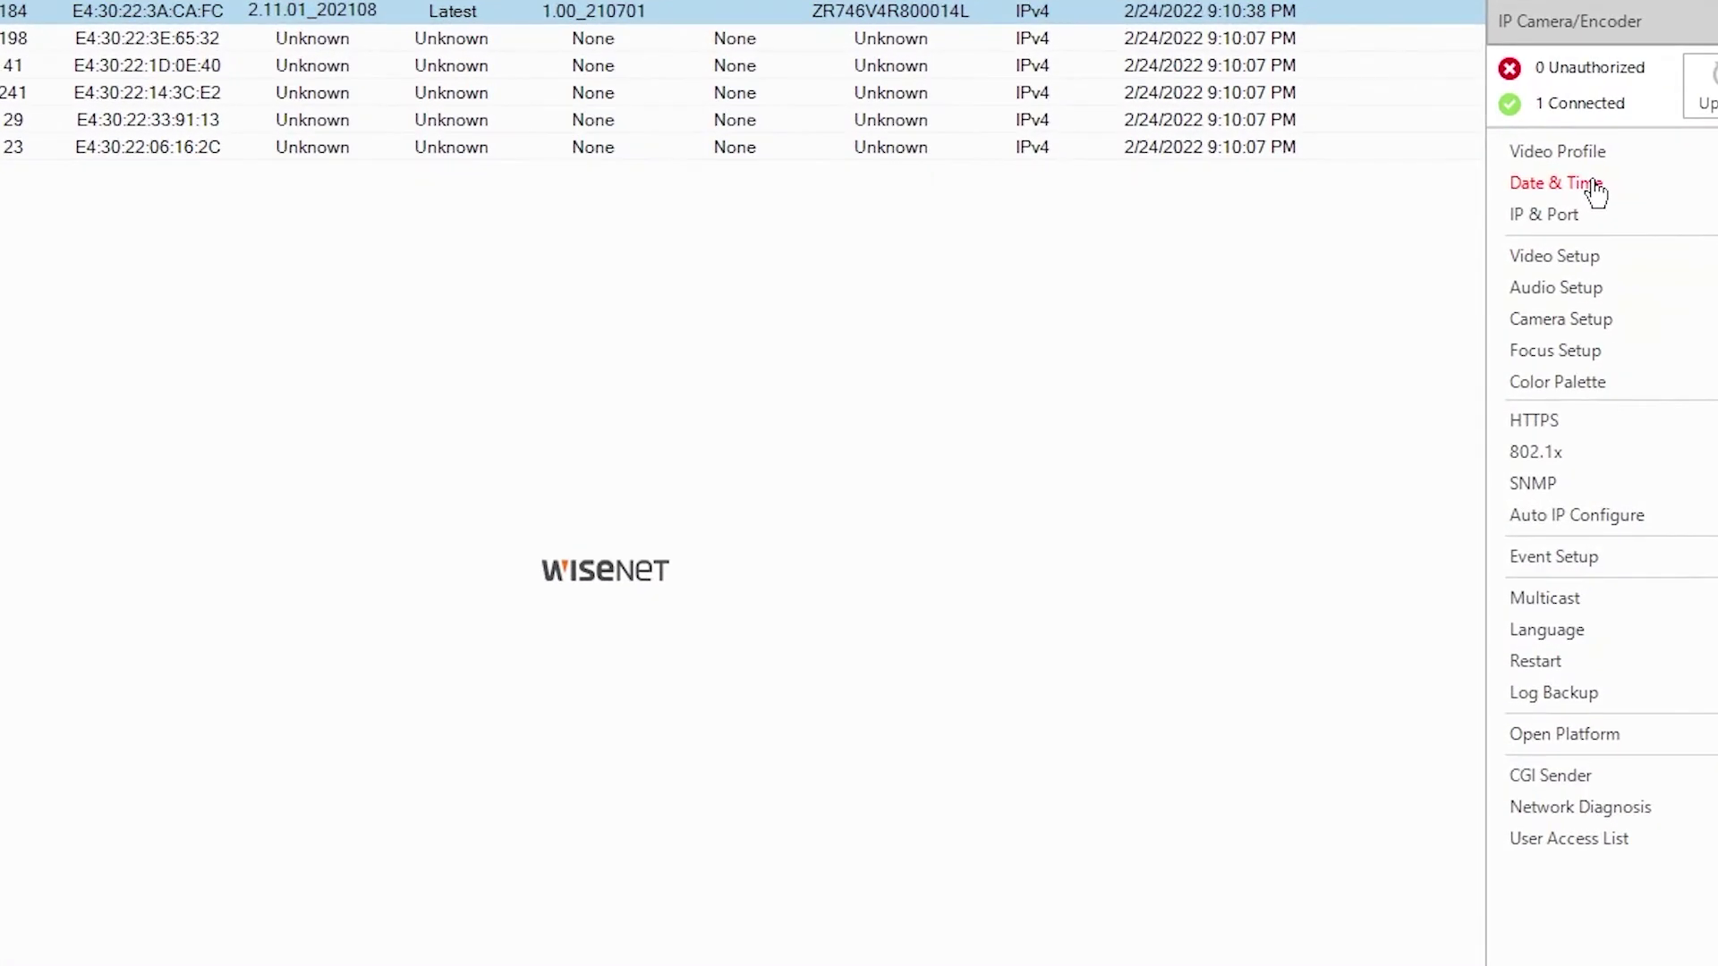
click(1594, 184)
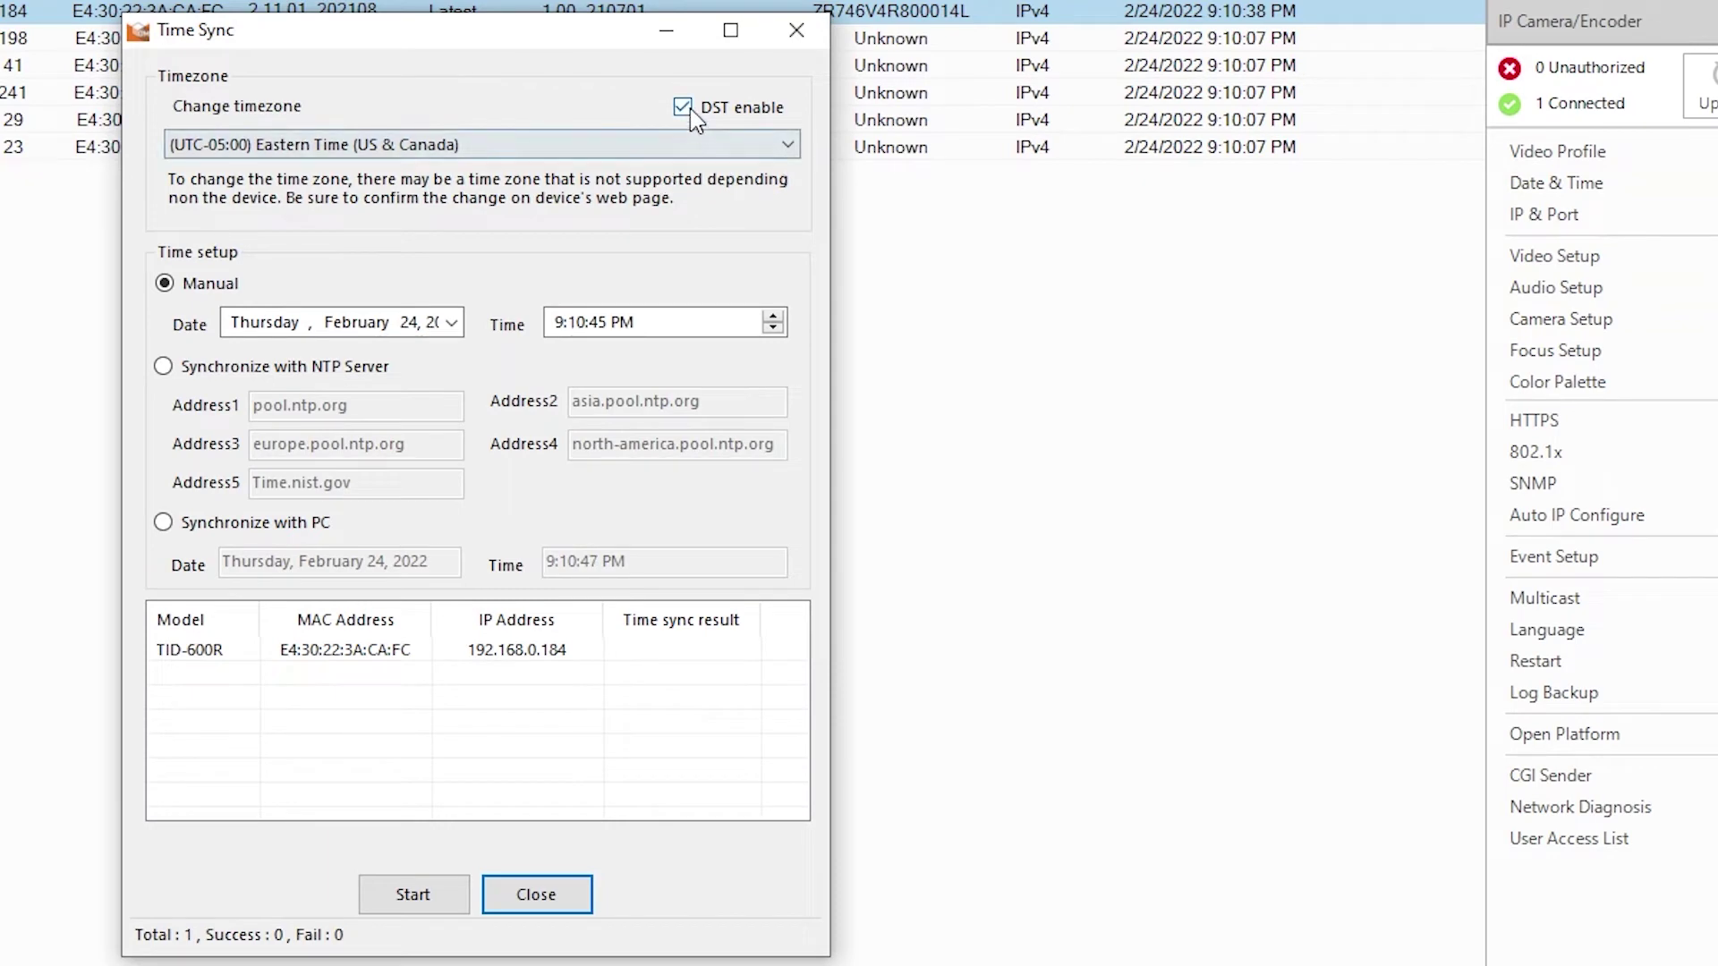
click(662, 147)
click(418, 170)
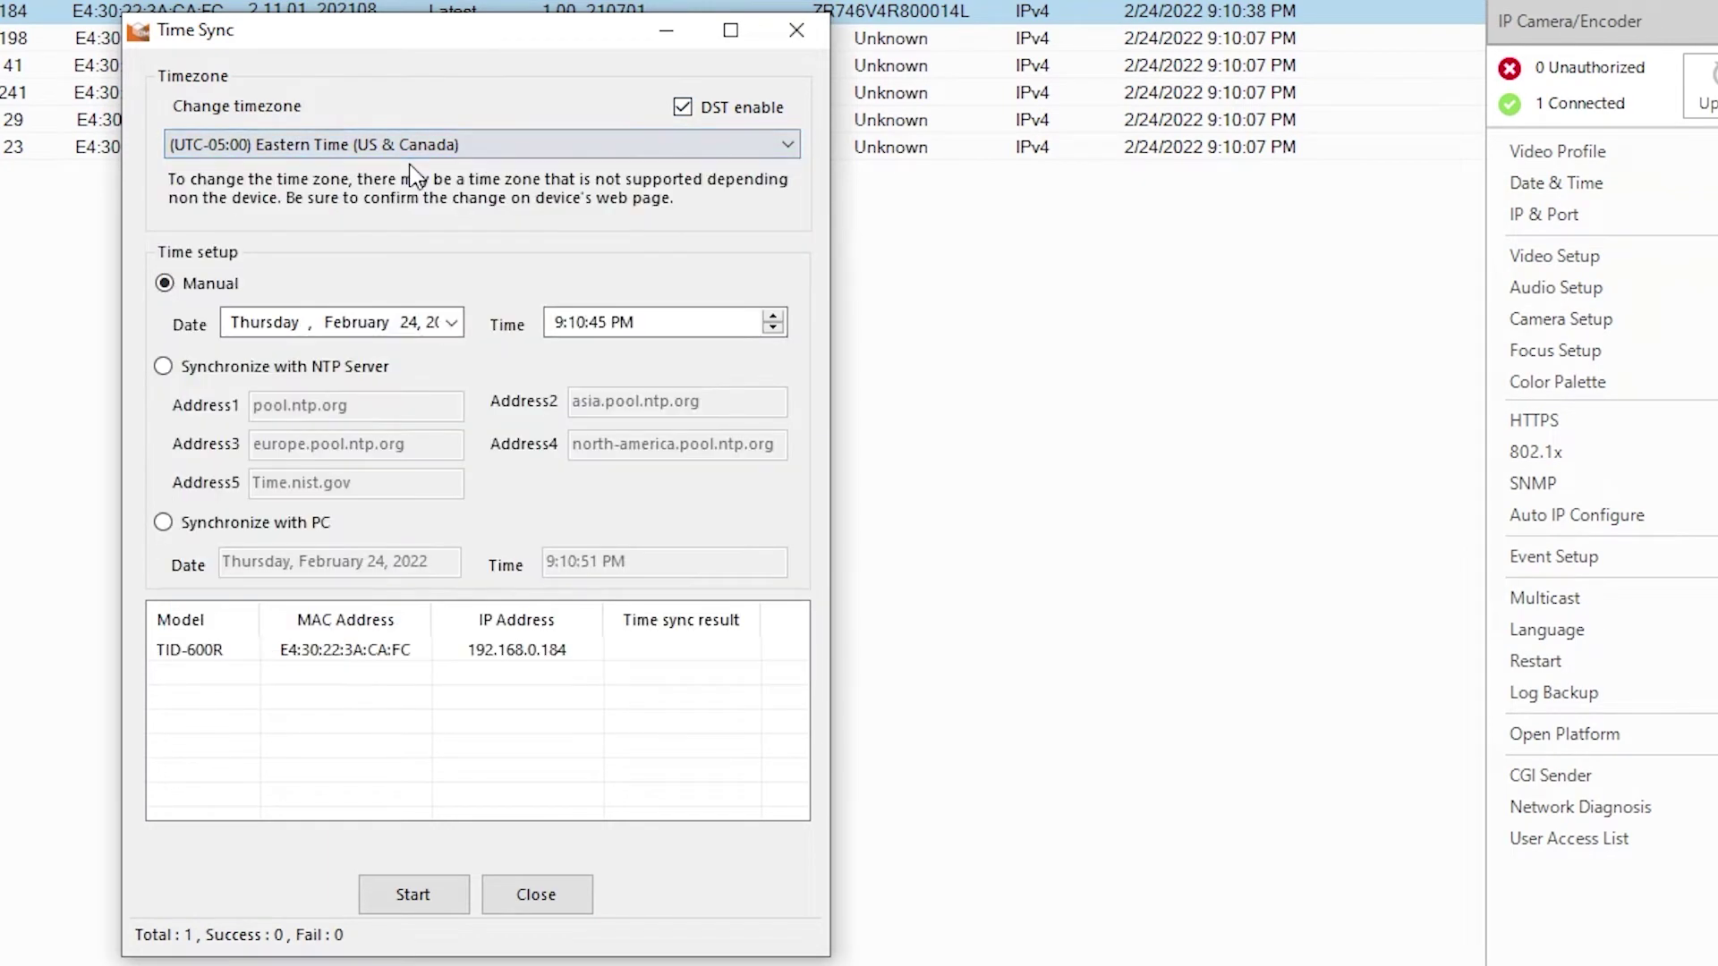
click(160, 523)
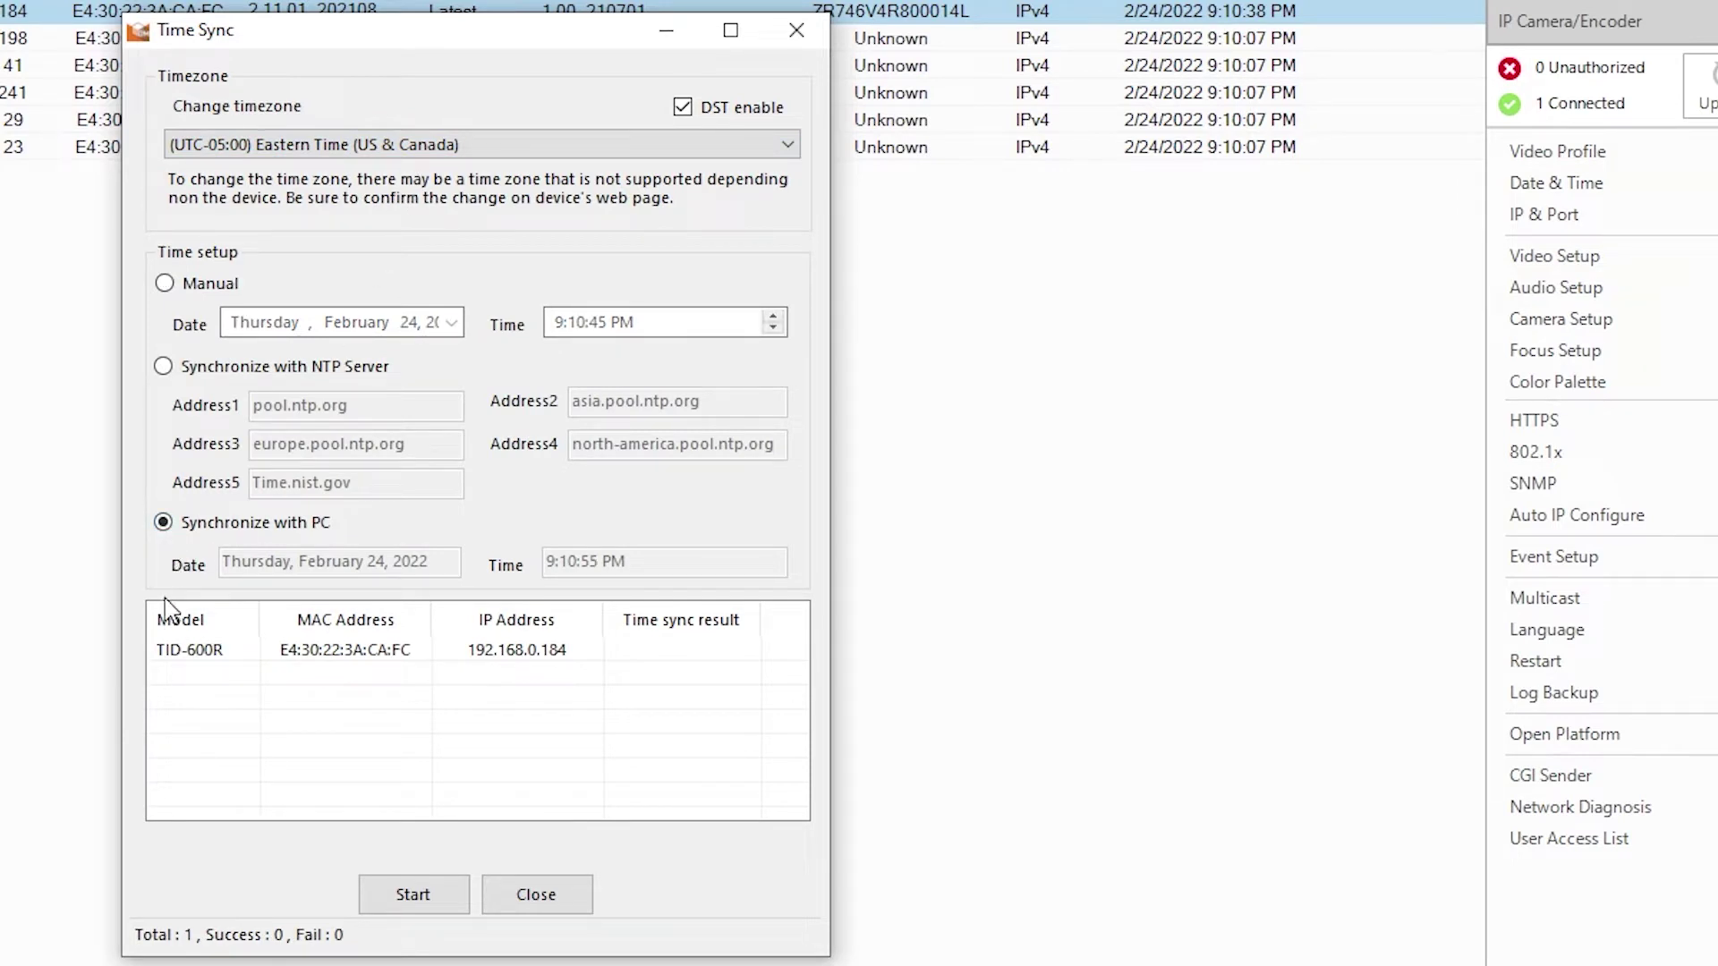
click(410, 899)
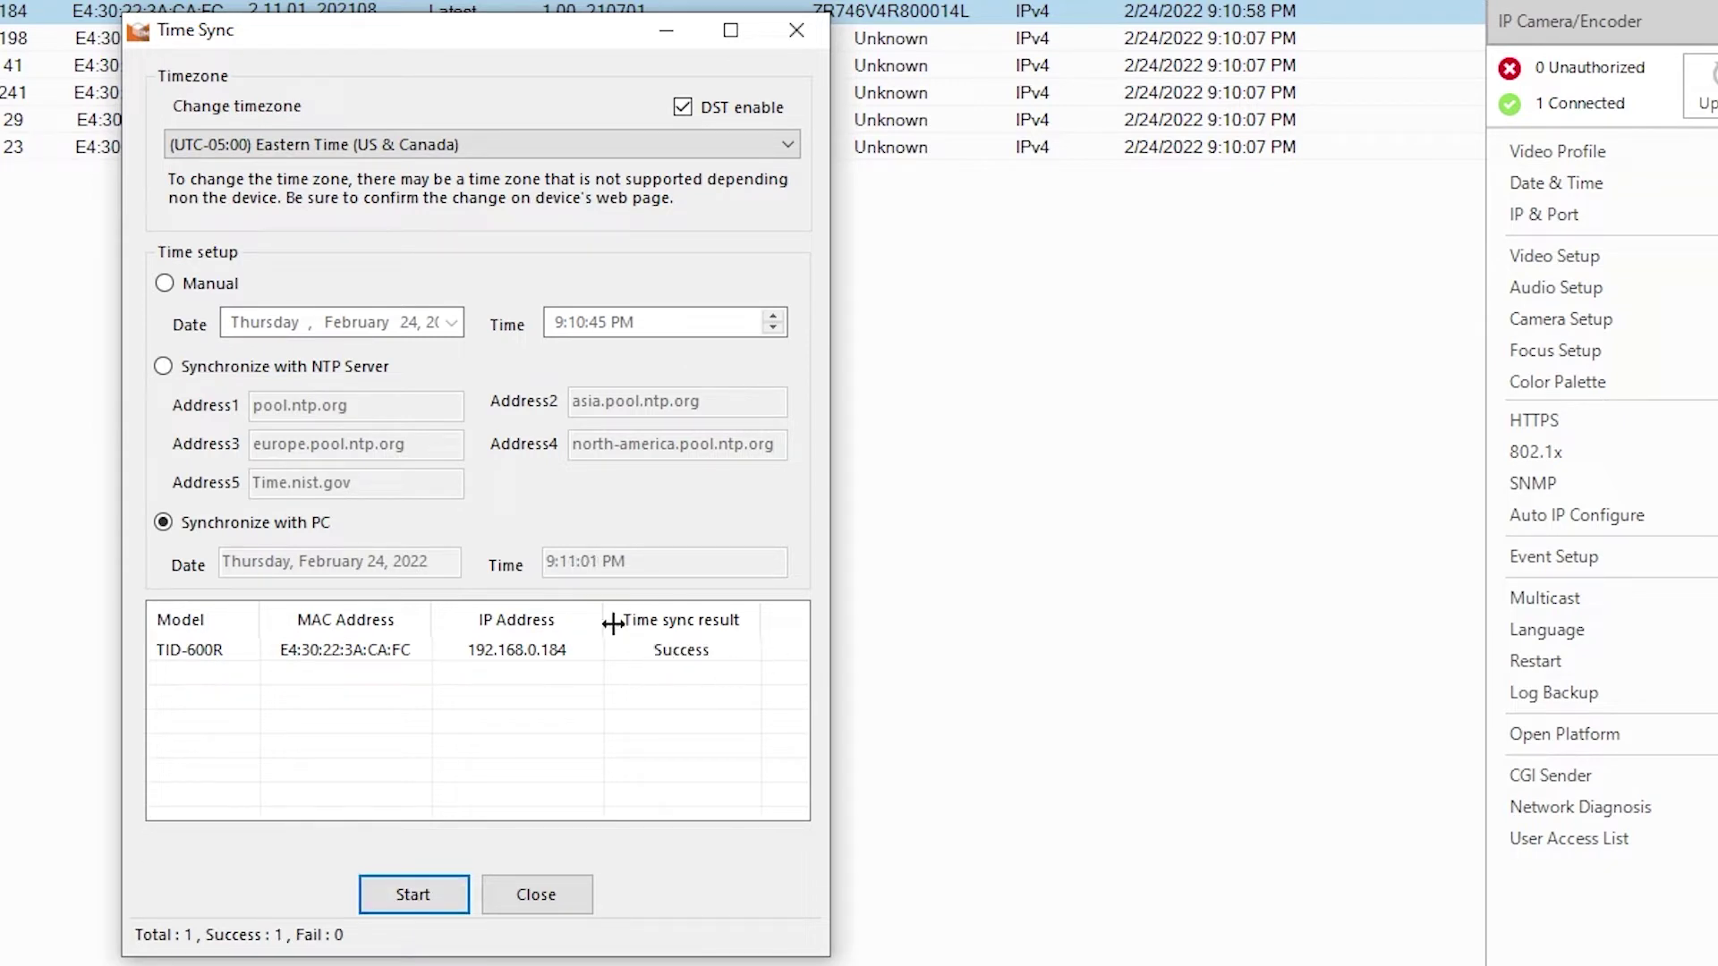
click(536, 896)
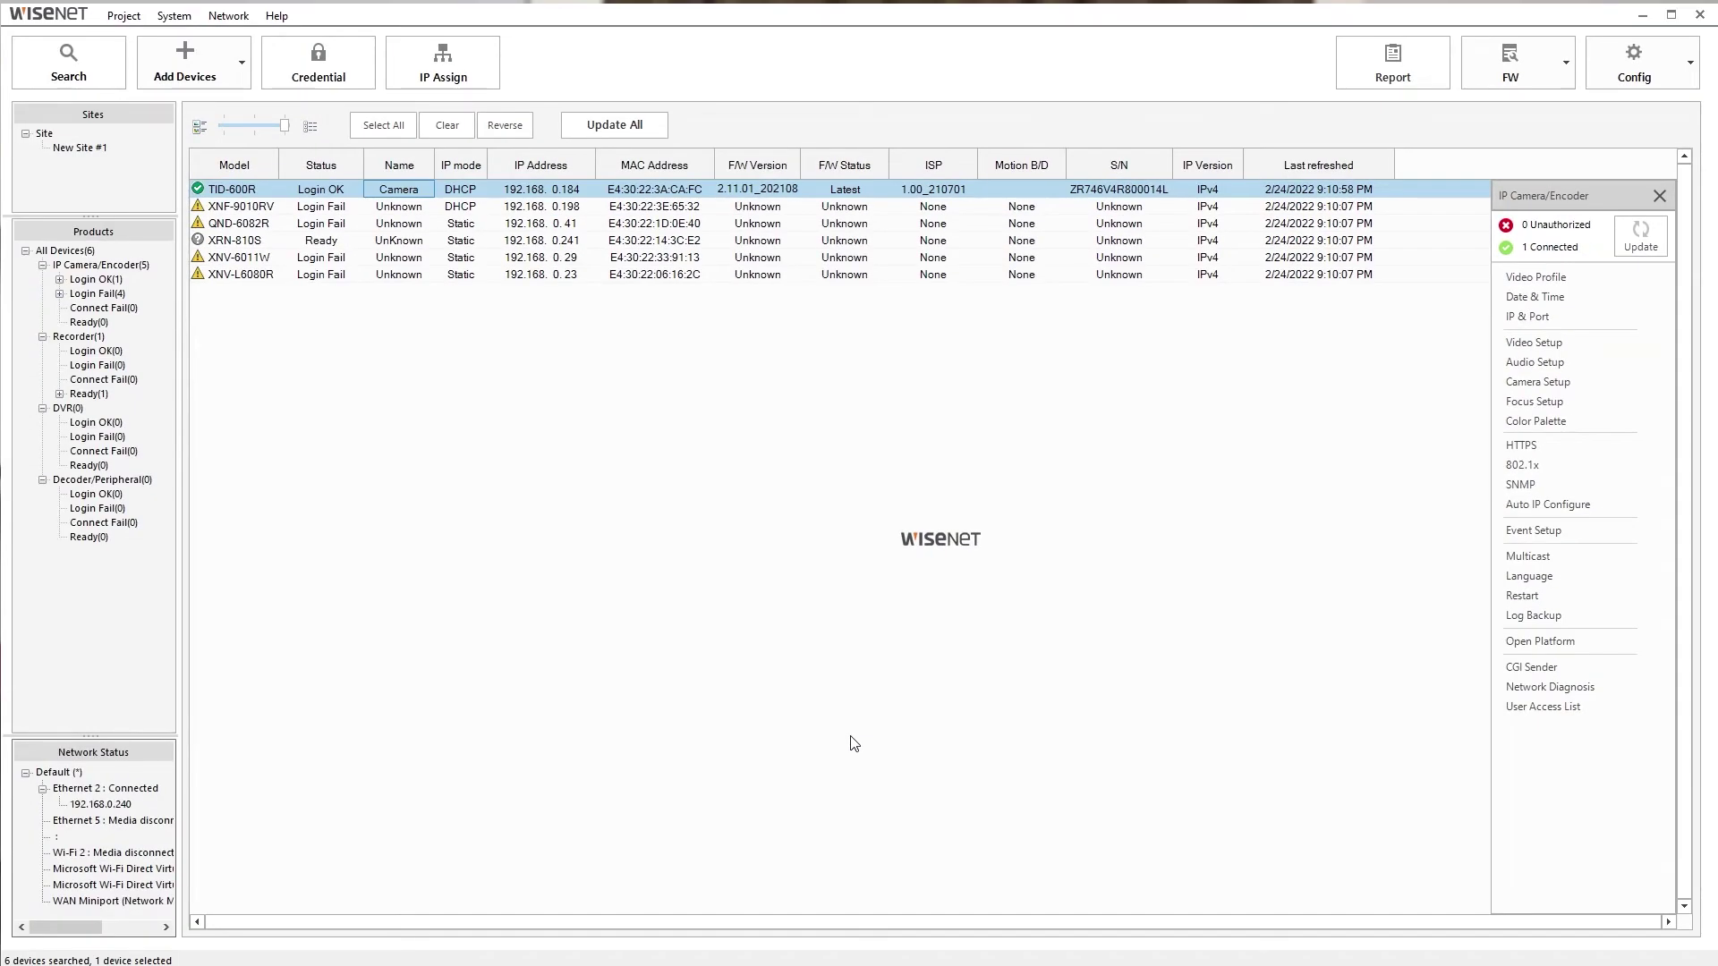
- Assign the TID-600R the static IP 192.168.0.233 with gateway 192.168.0.1
click(474, 78)
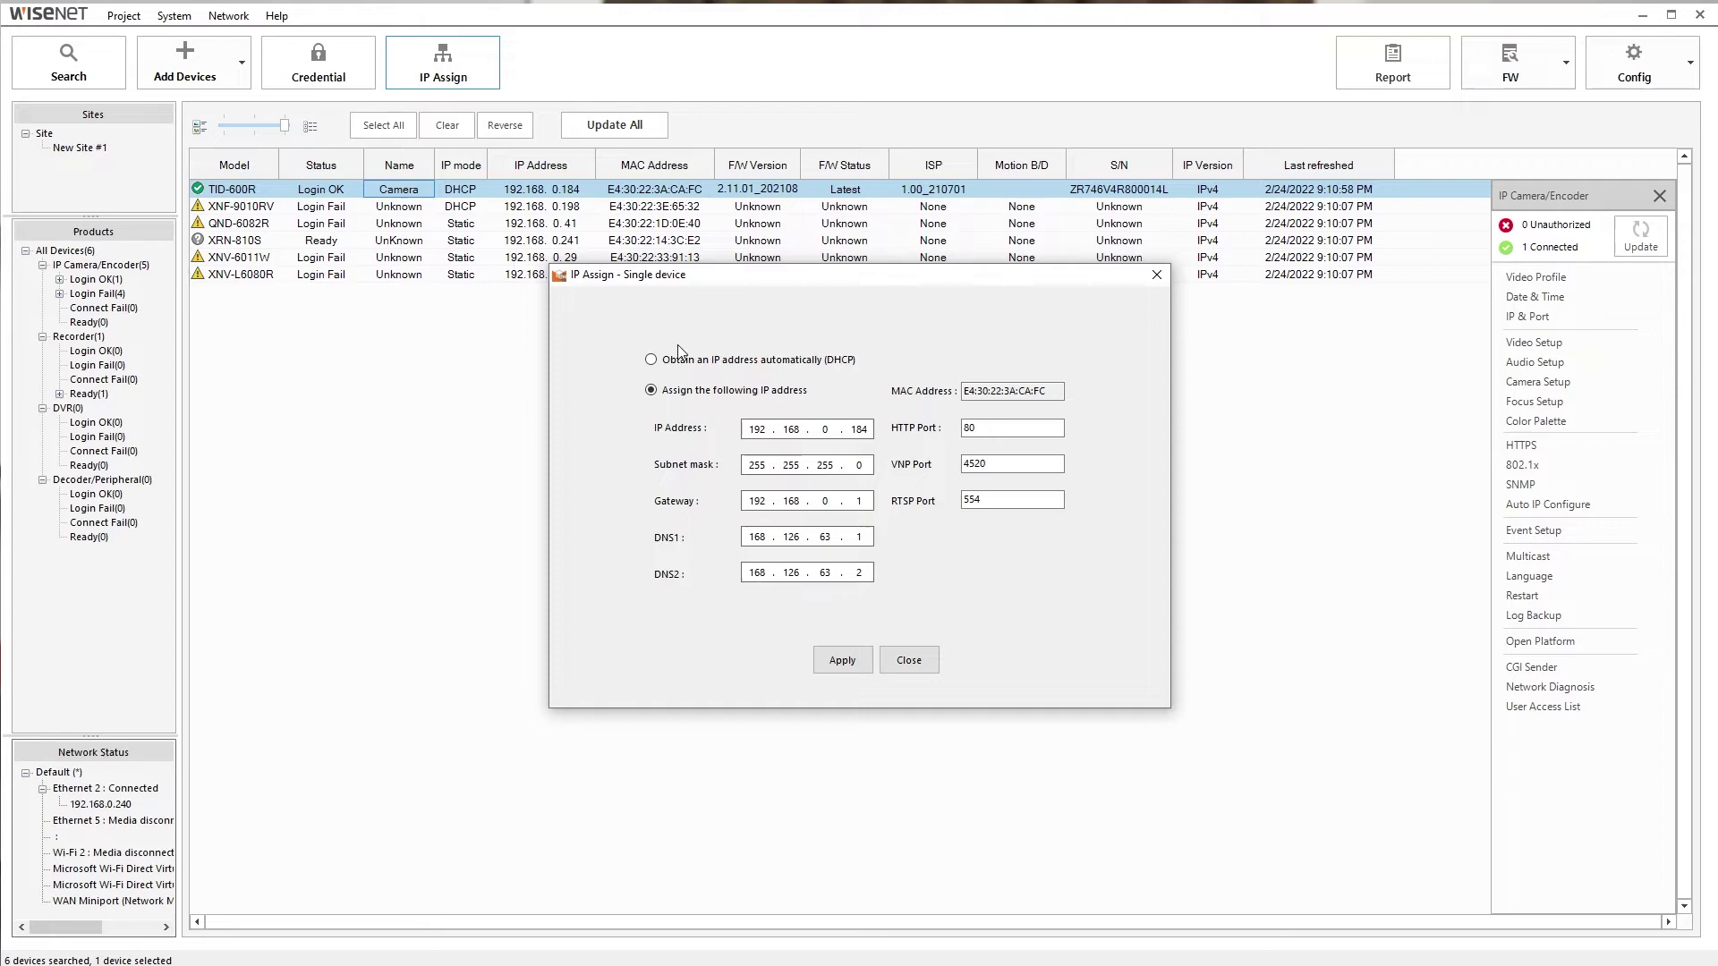
click(656, 361)
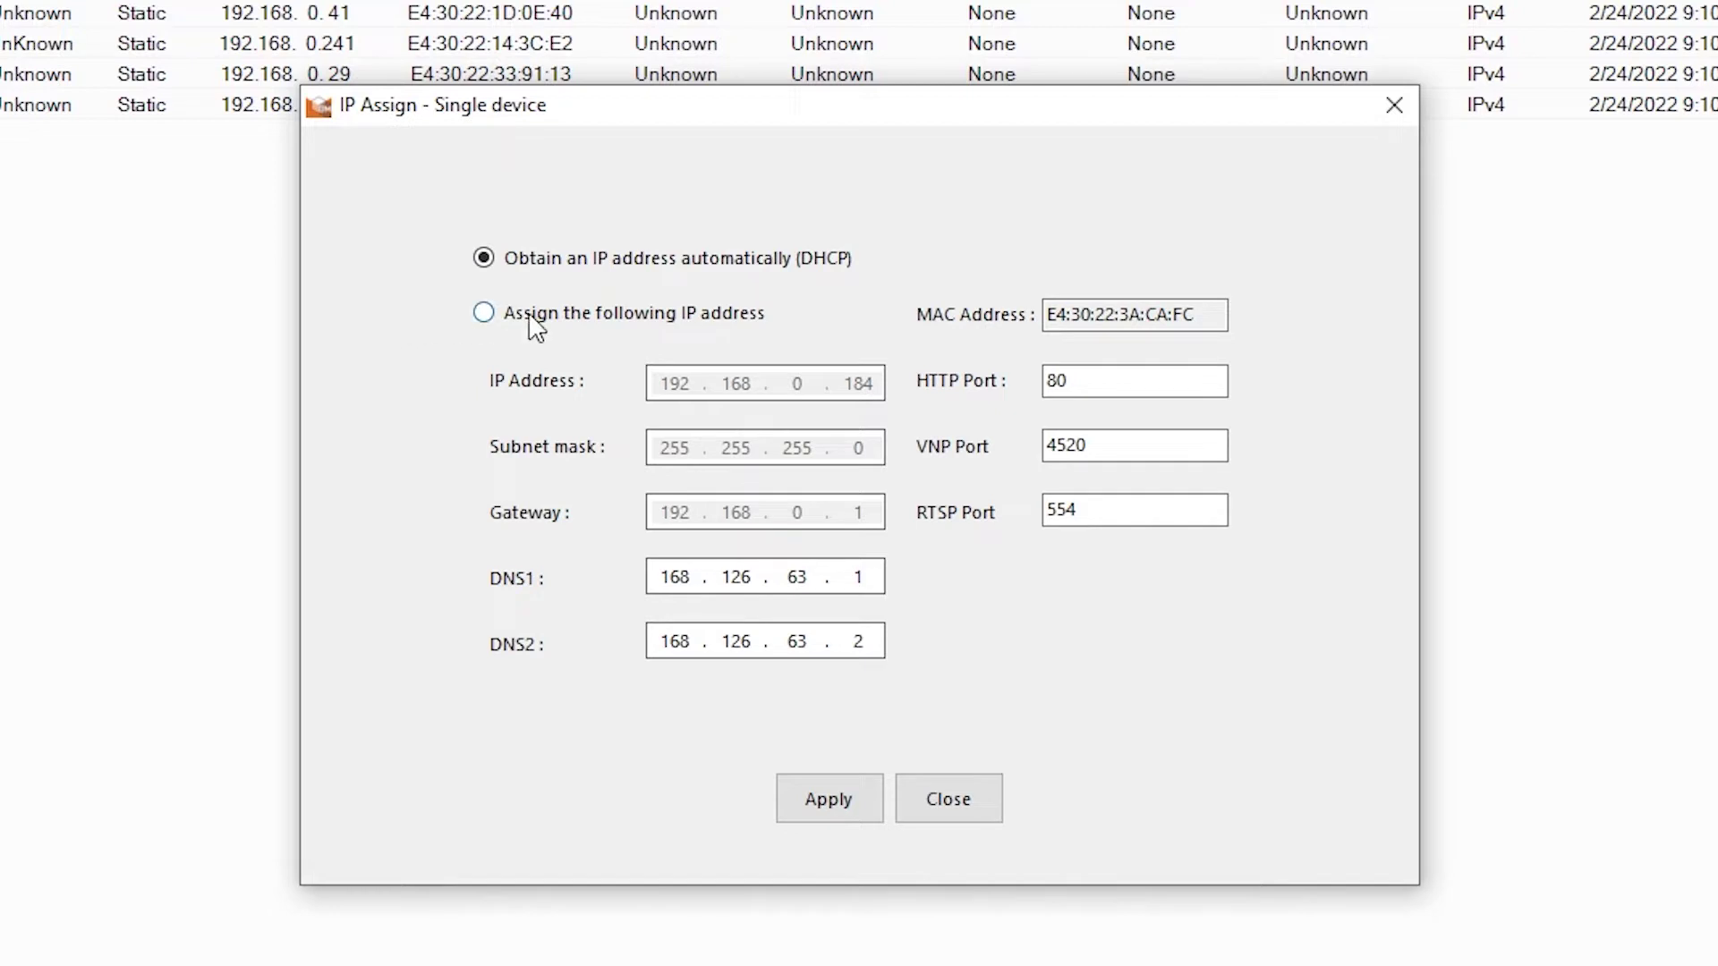
click(486, 315)
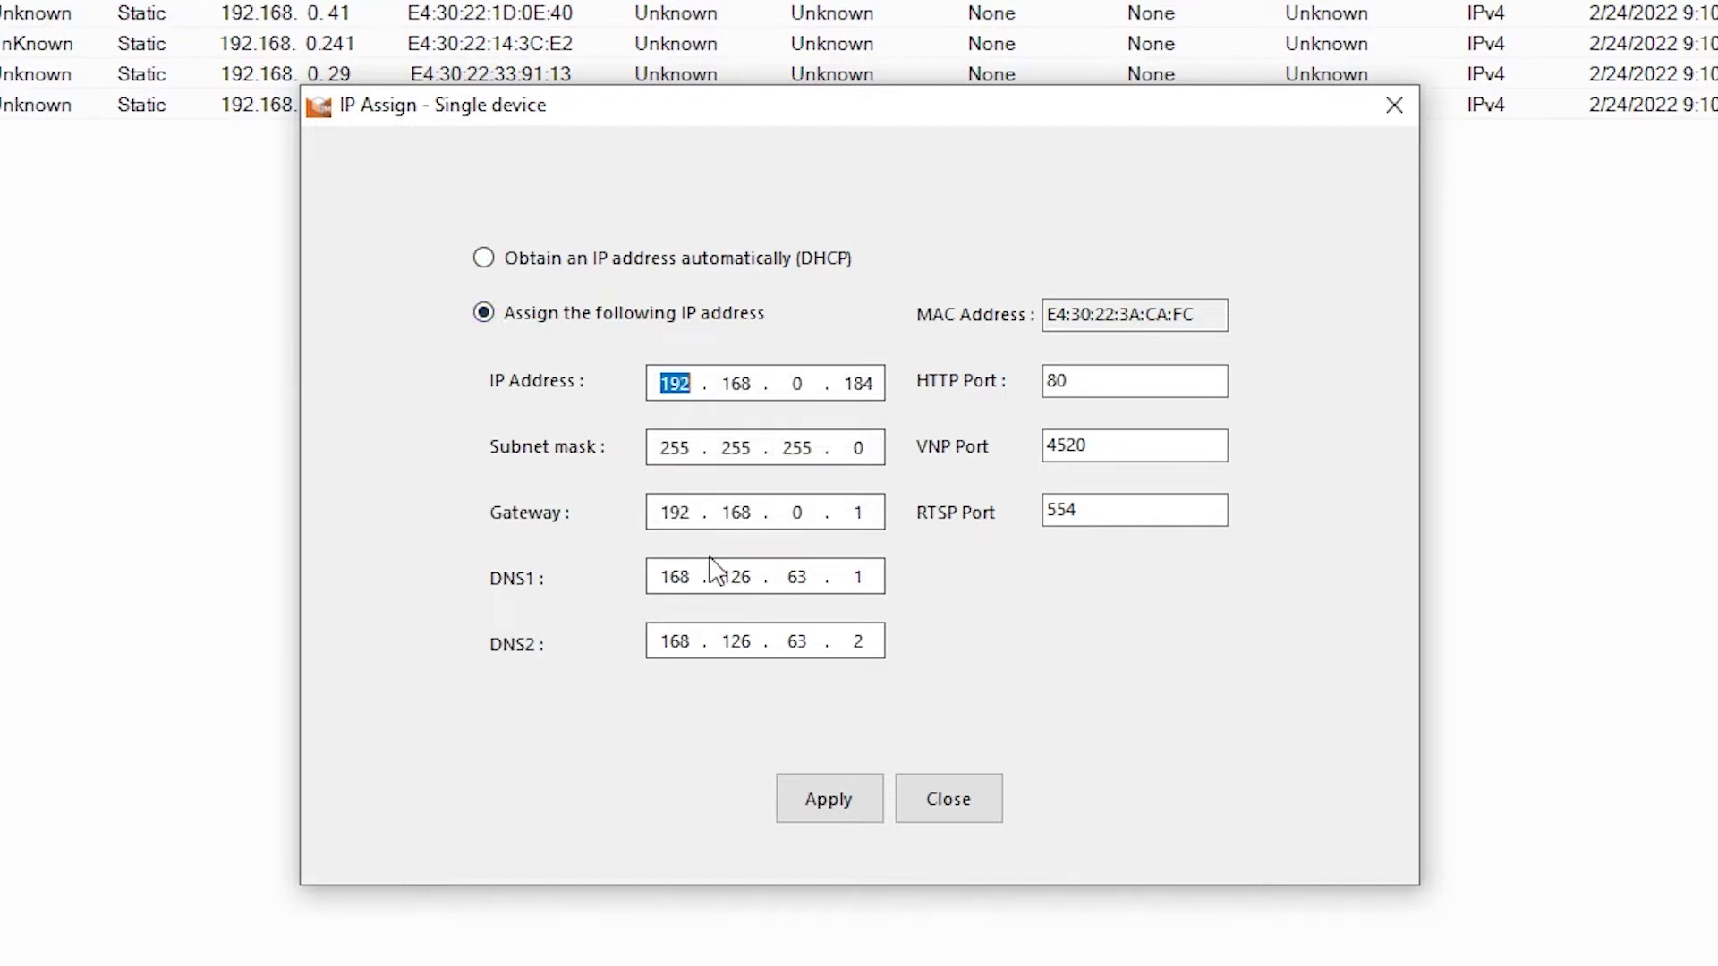
double_click(851, 383)
text(233)
click(814, 801)
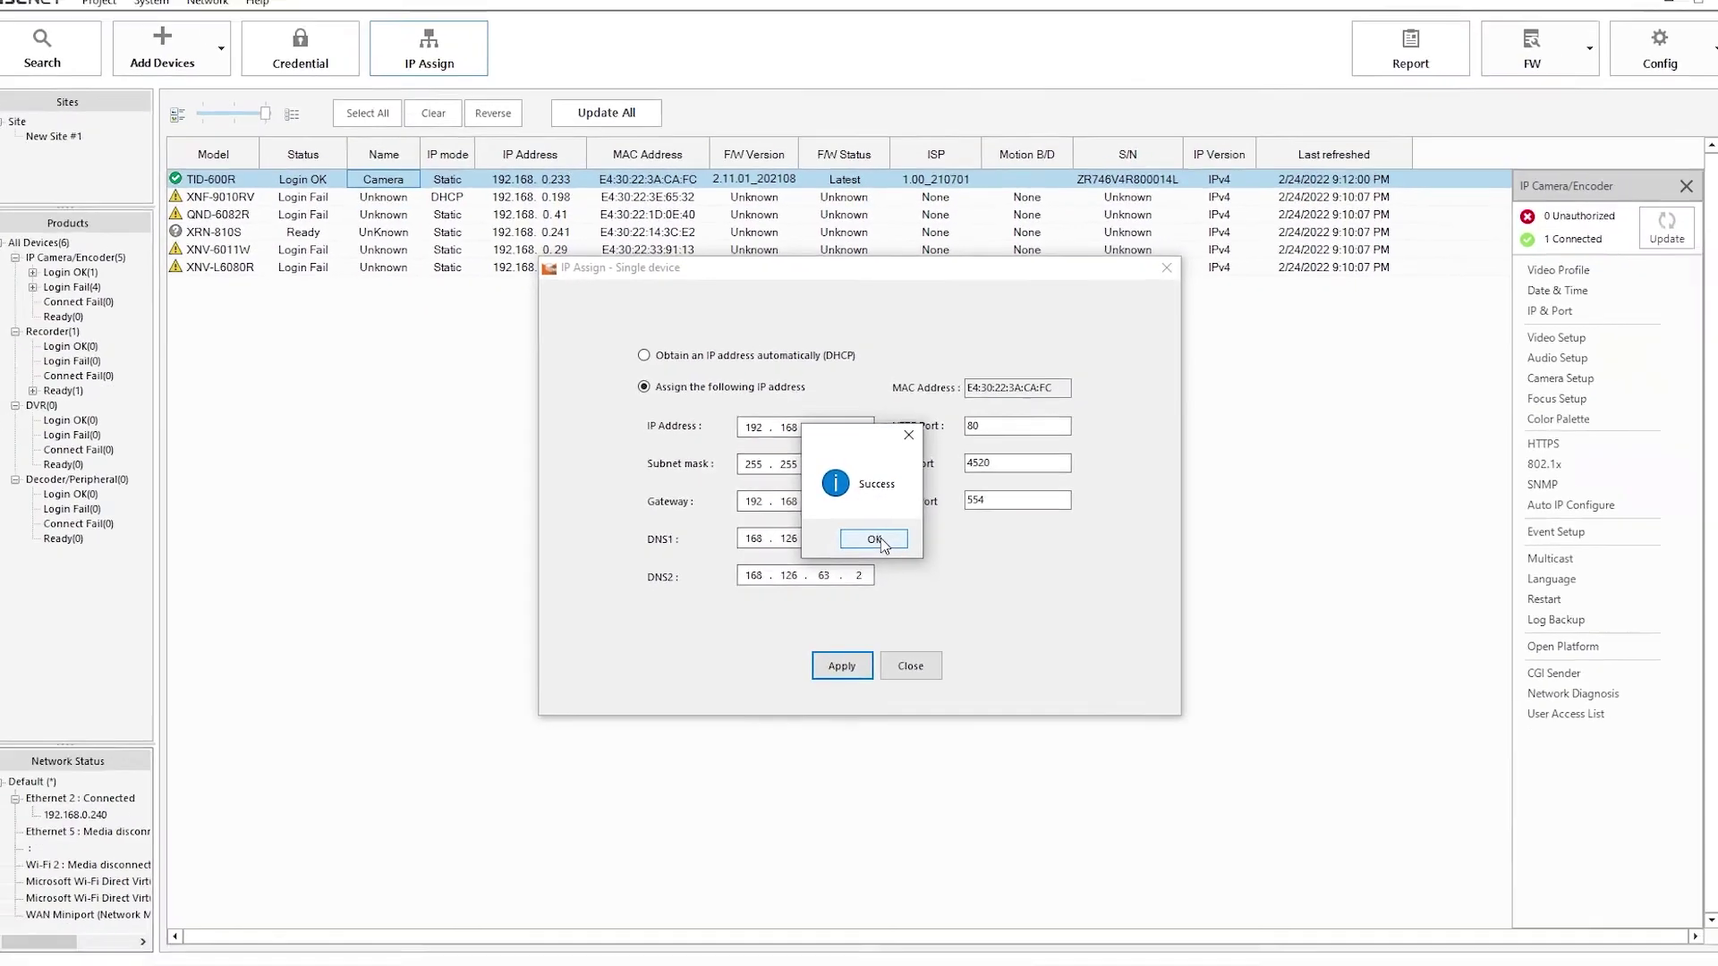
- Dismiss the Success message, then open and close WAVE's System Administration settings
click(884, 576)
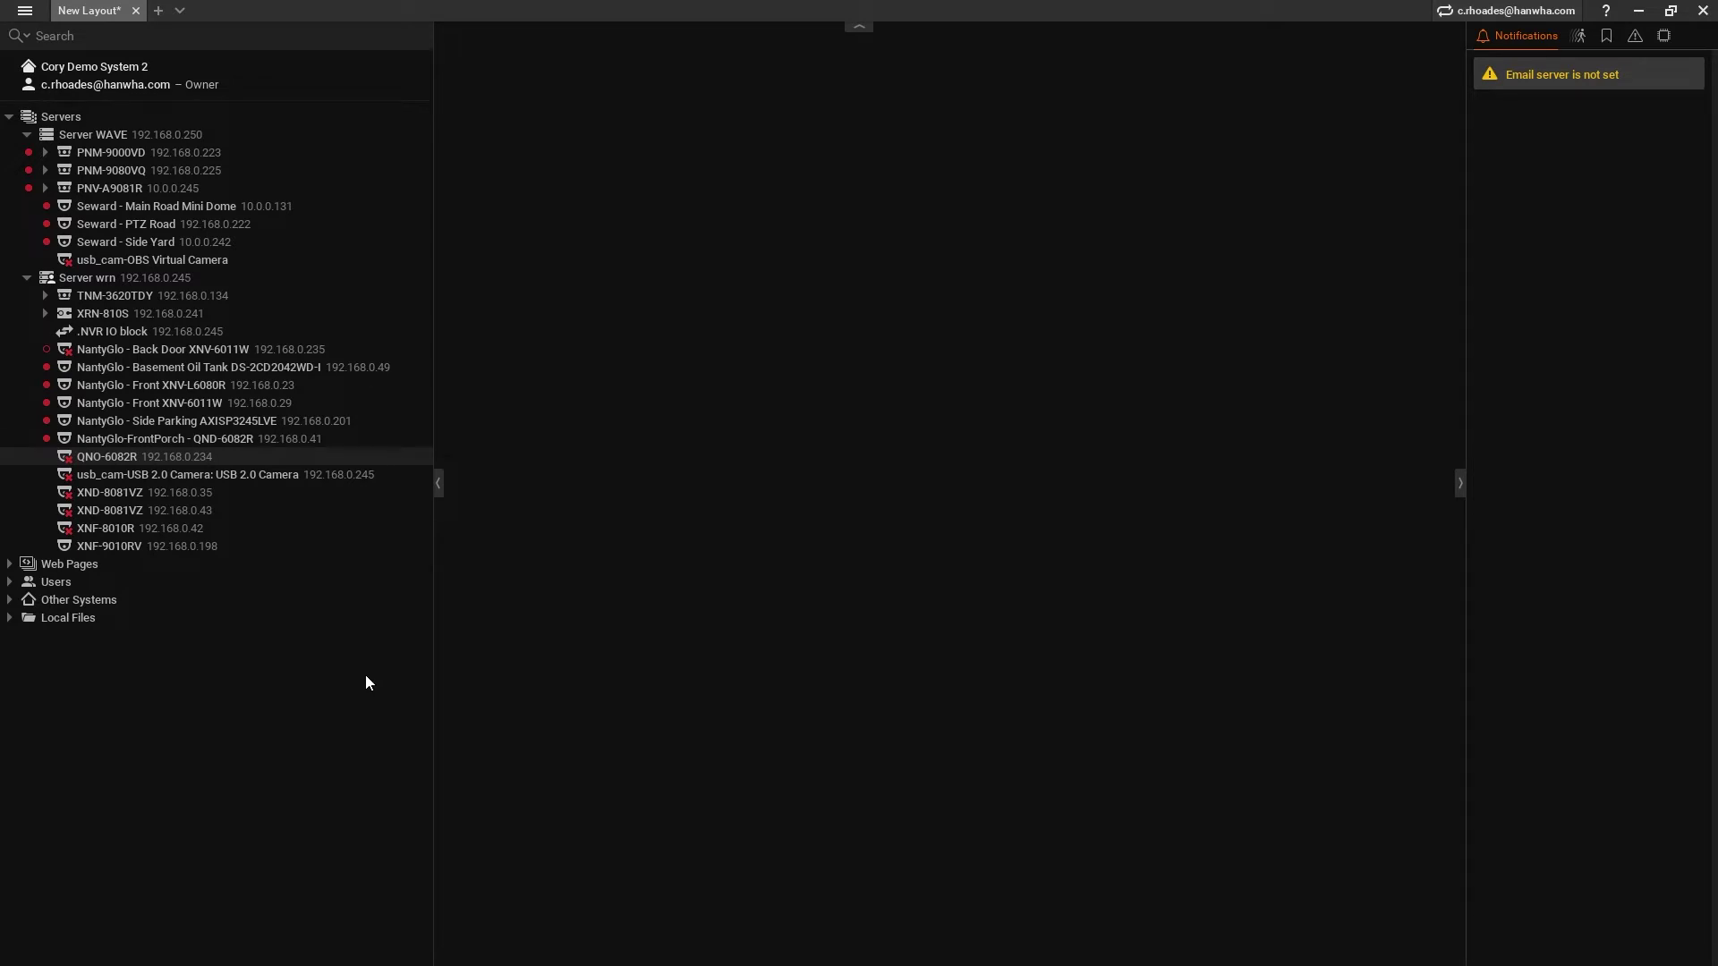
click(25, 11)
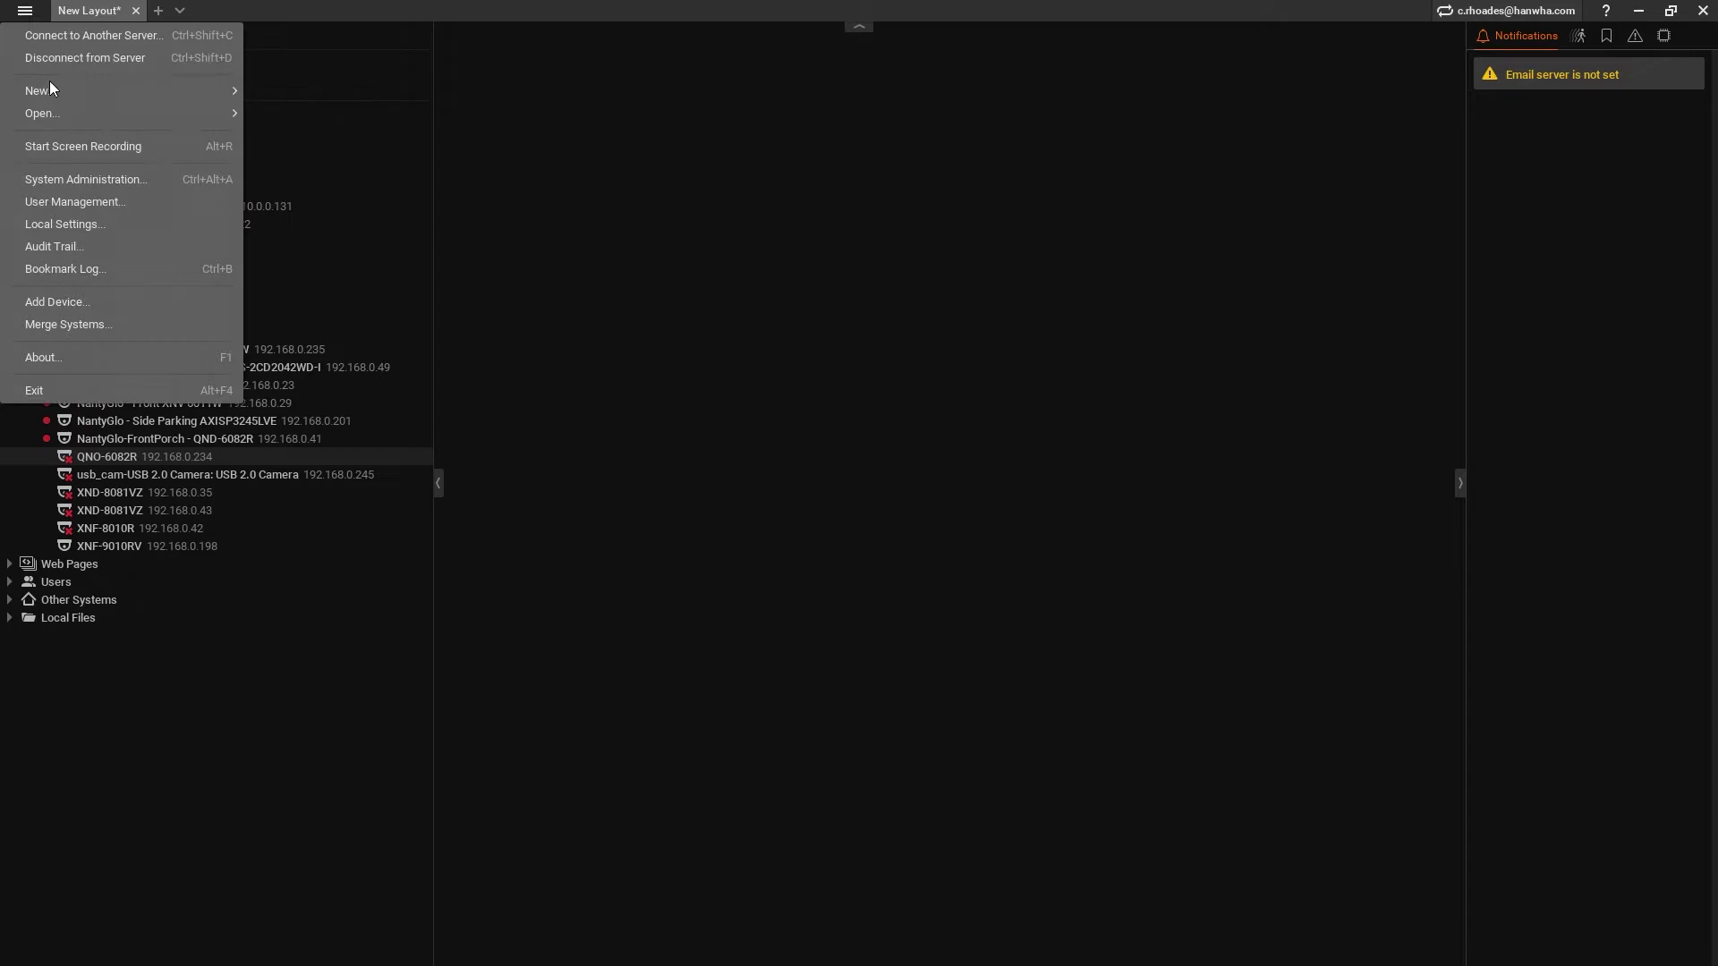
click(78, 178)
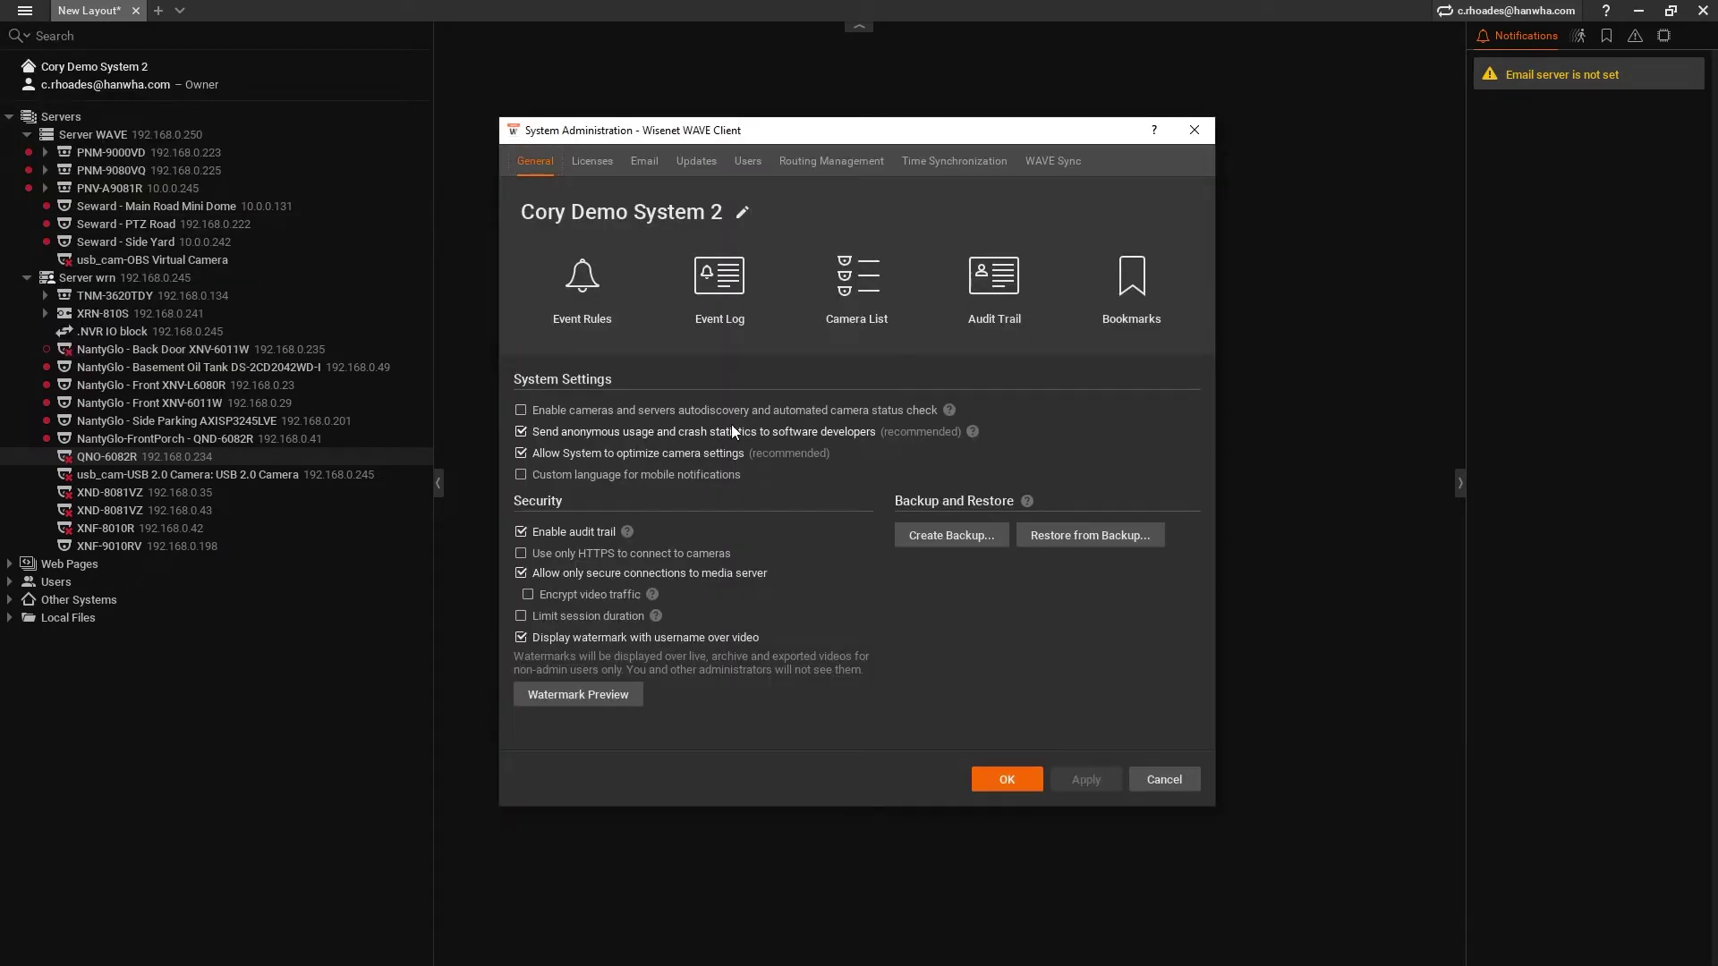
click(1193, 130)
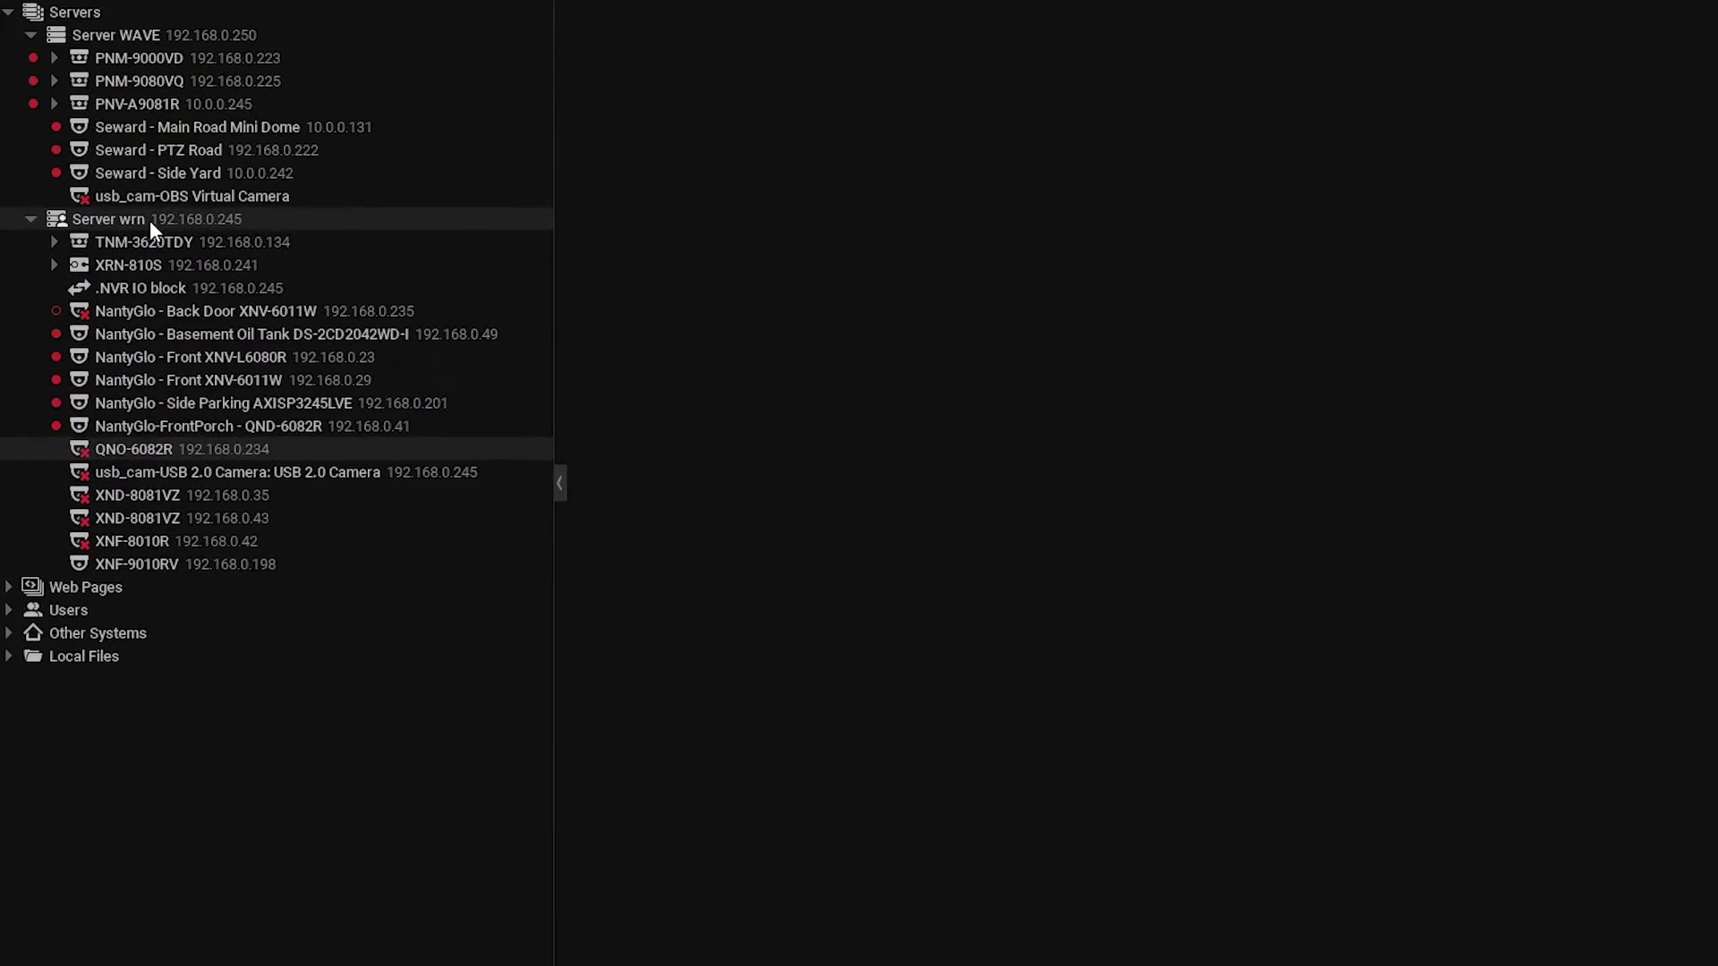
- Search 192.168.0.233 with the camera login on Server wrn and add the TID-600R
click(117, 277)
right_click(170, 174)
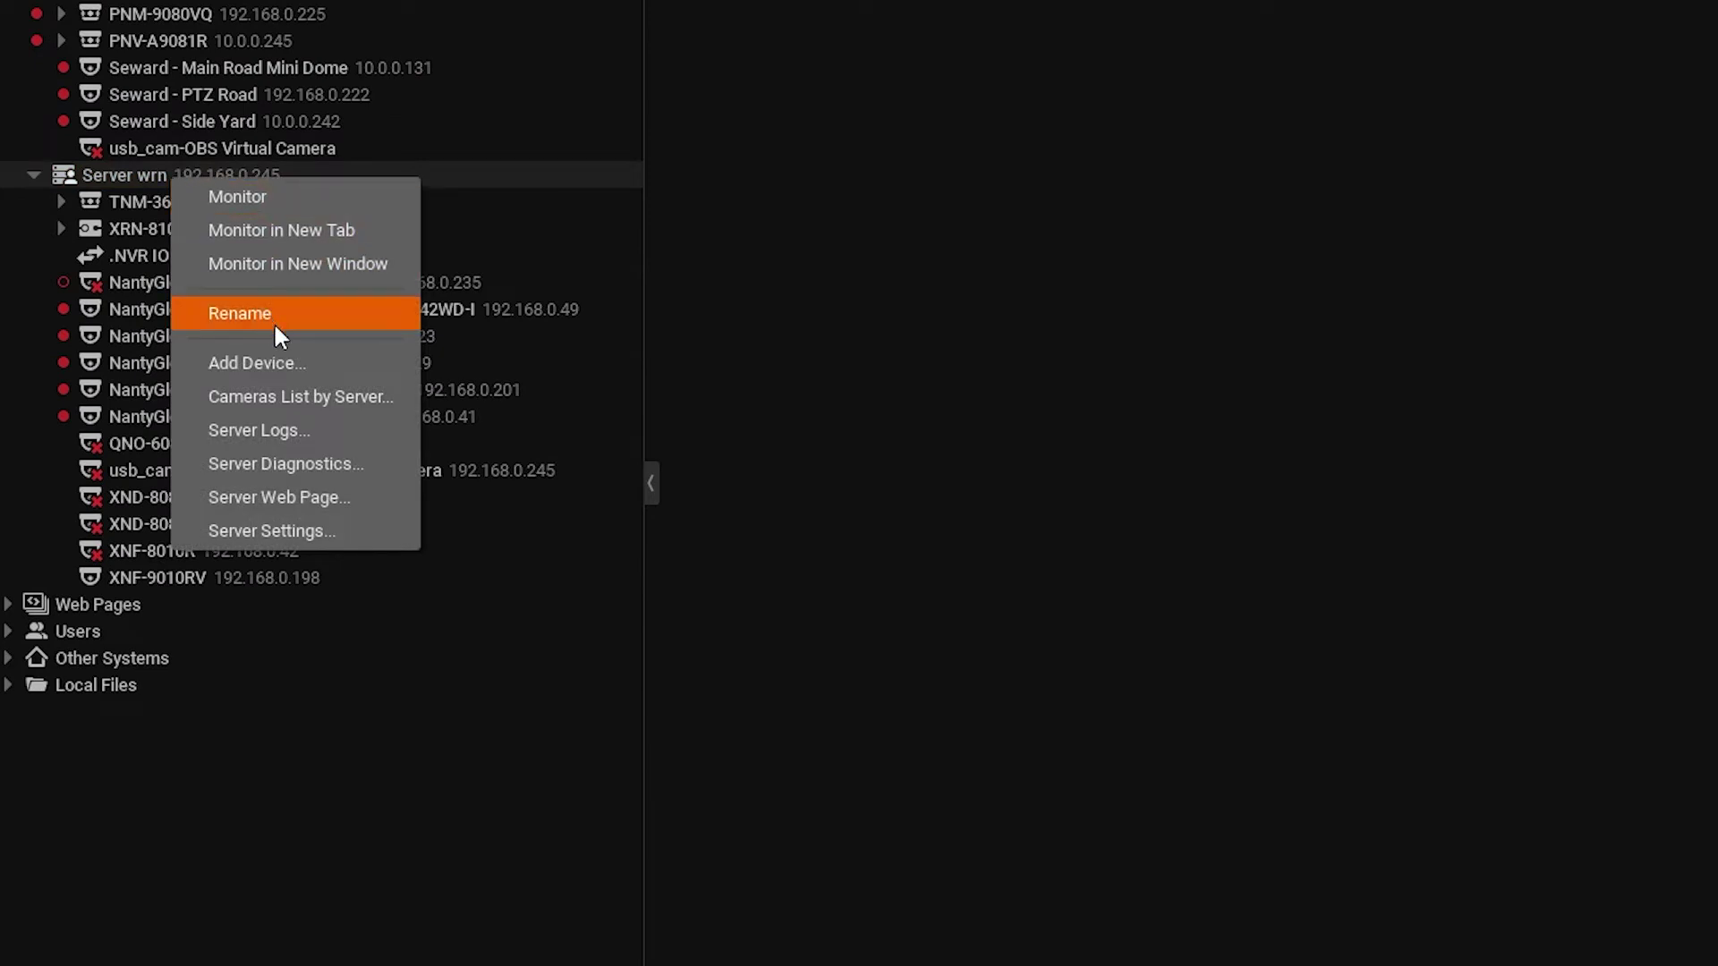
click(303, 367)
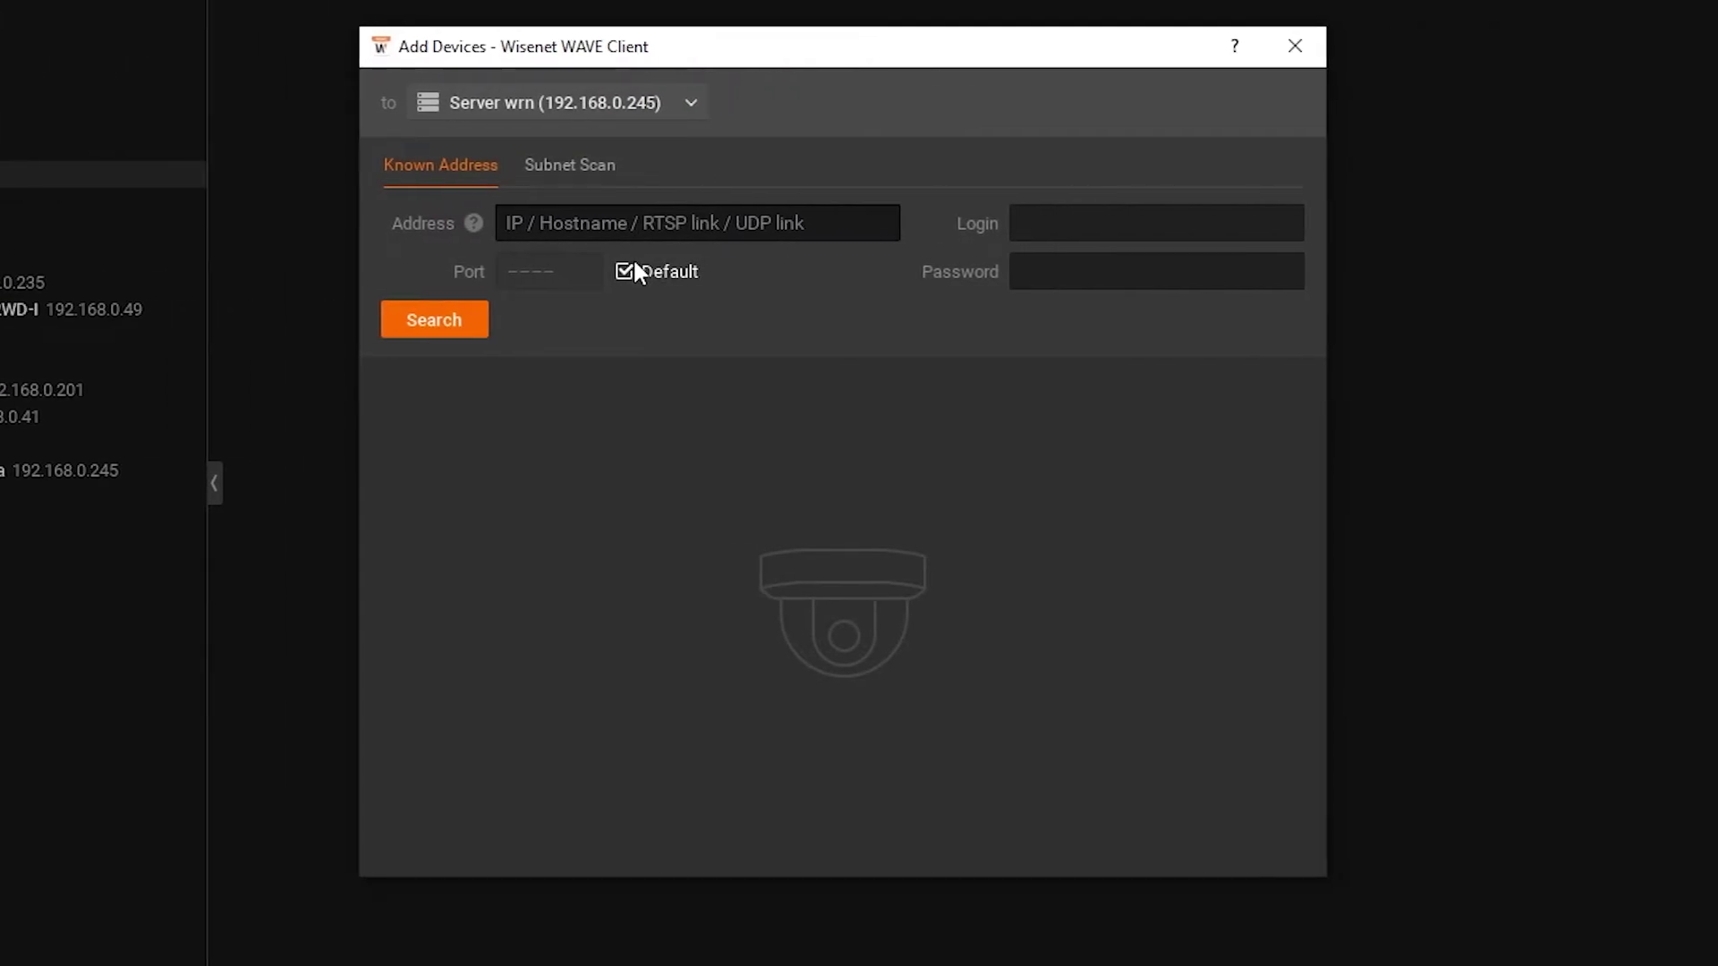
text(192.168.0.23)
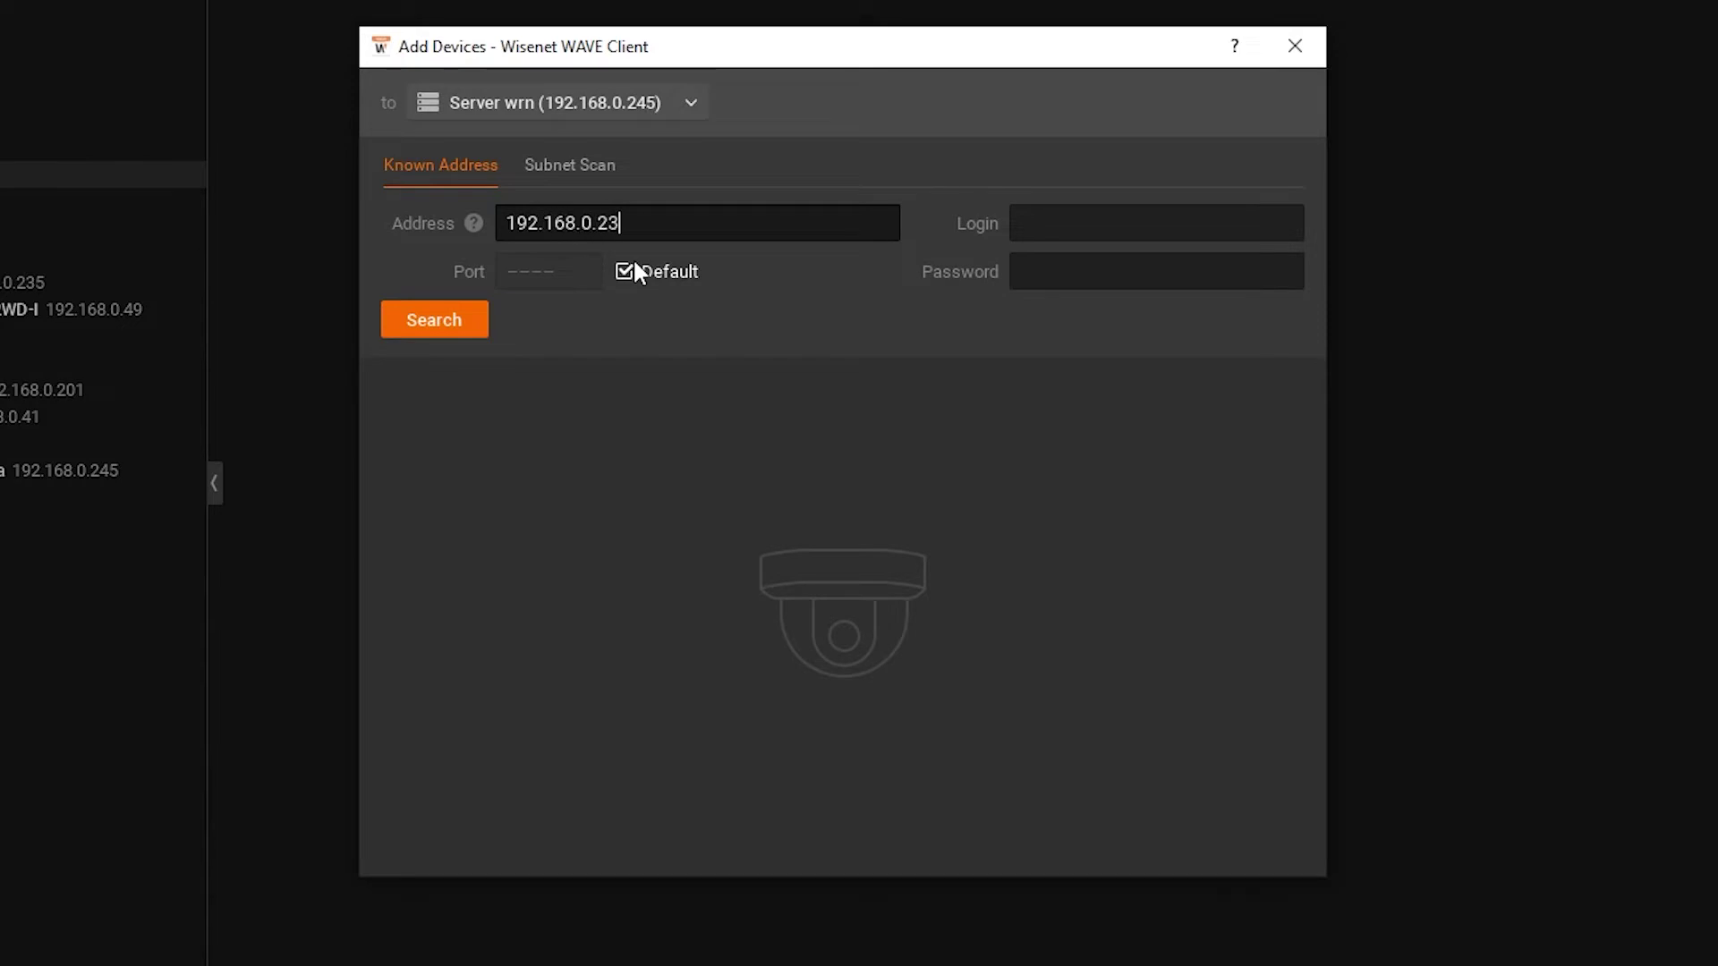
text(3)
key(Tab)
text(admin)
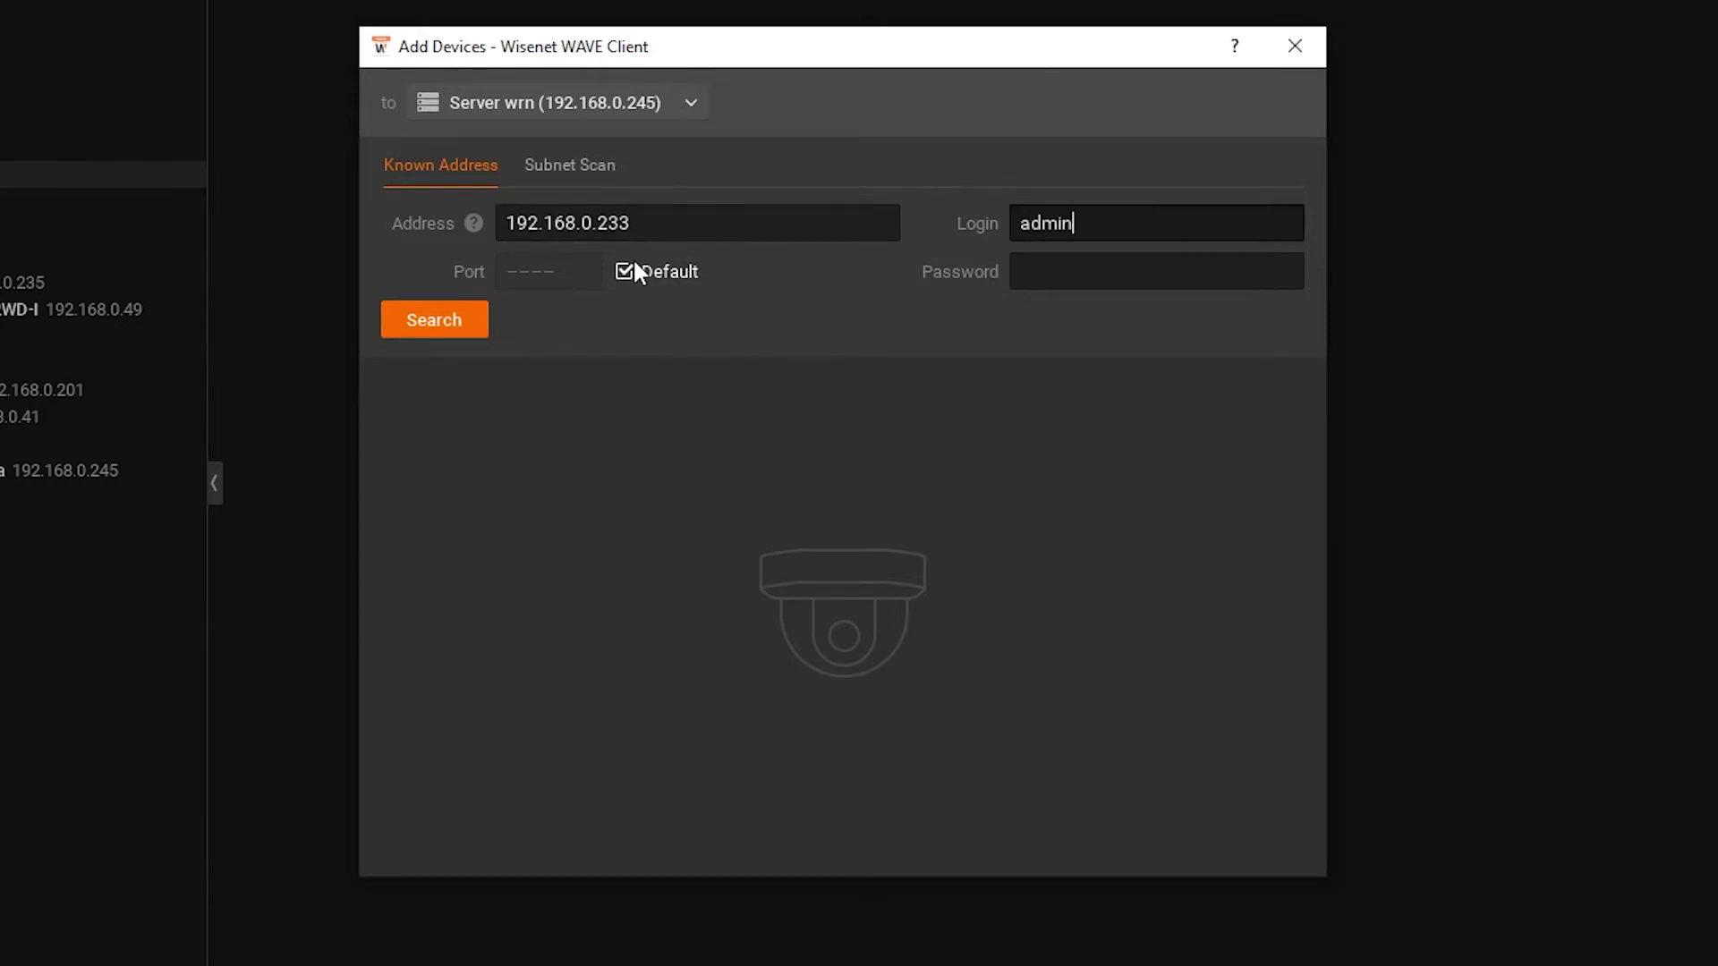
key(Tab)
text(************)
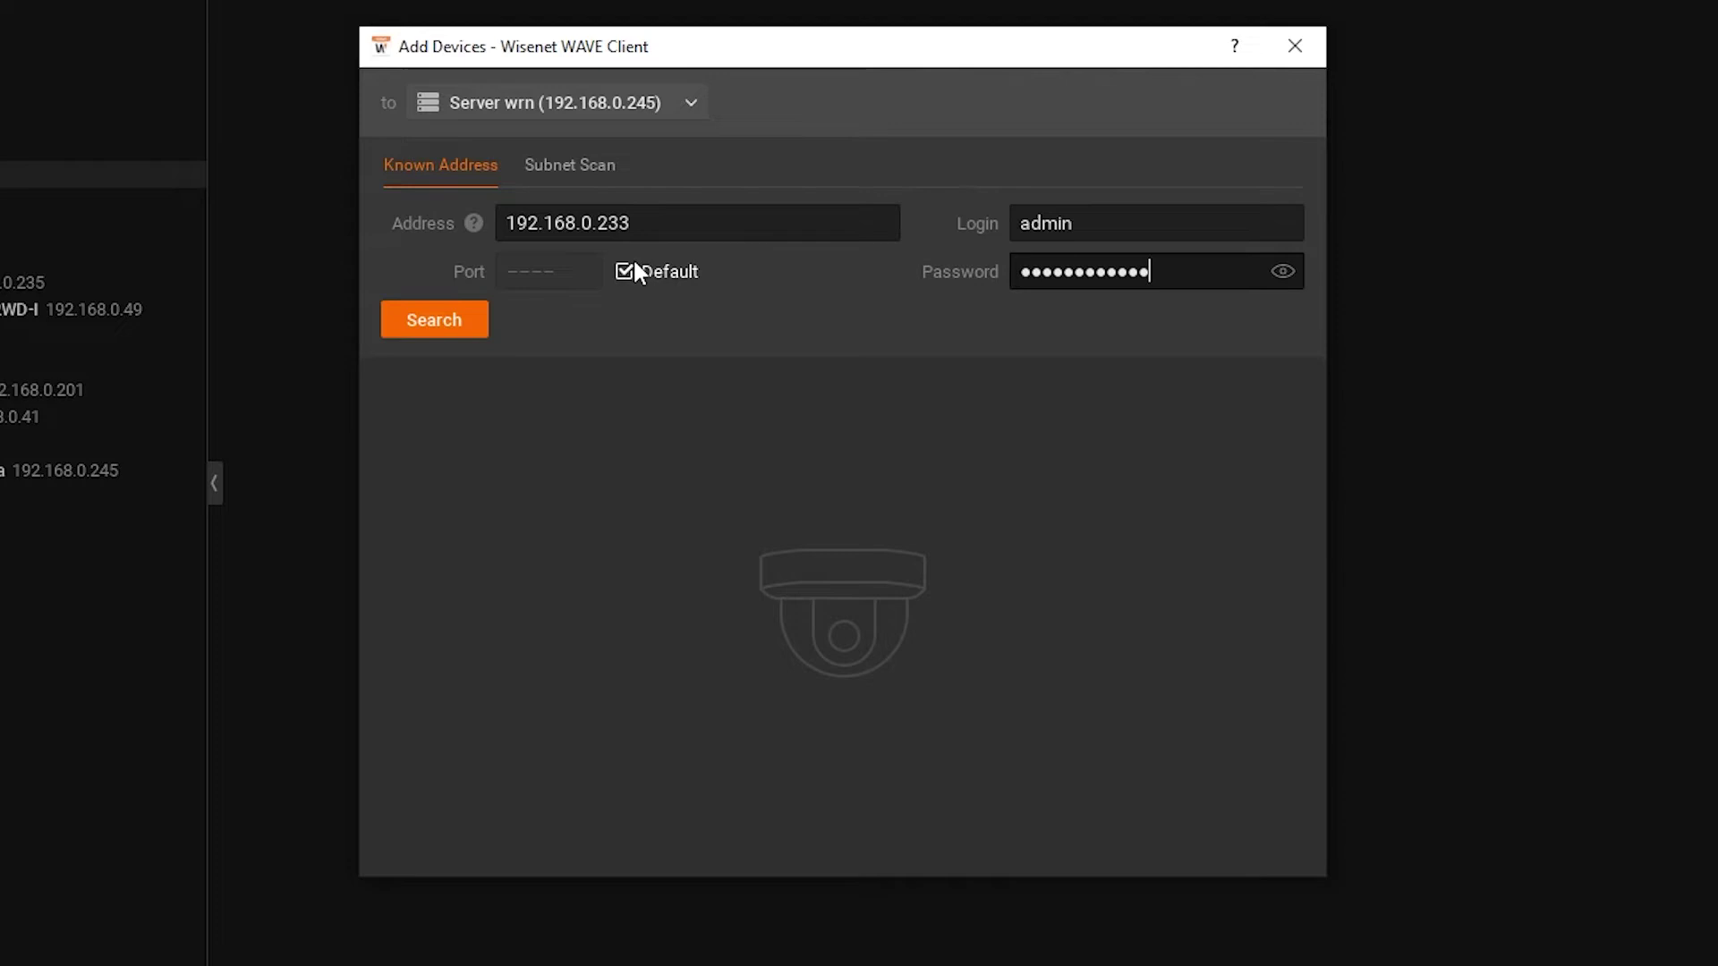
click(419, 320)
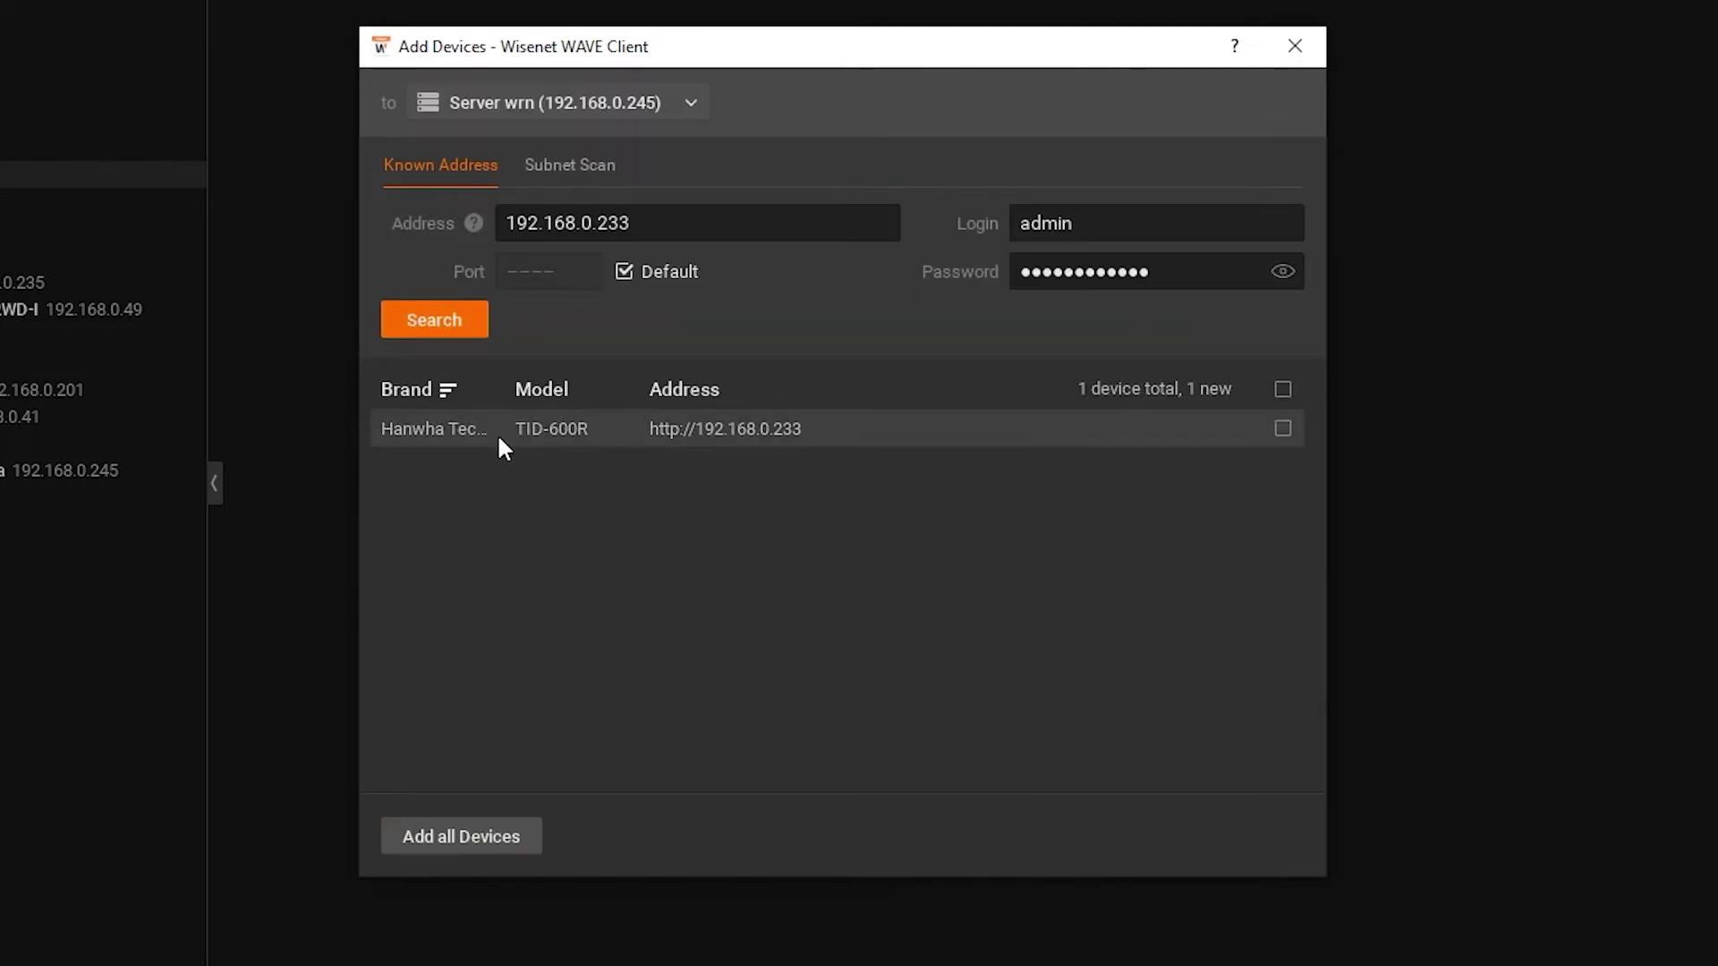
click(1285, 429)
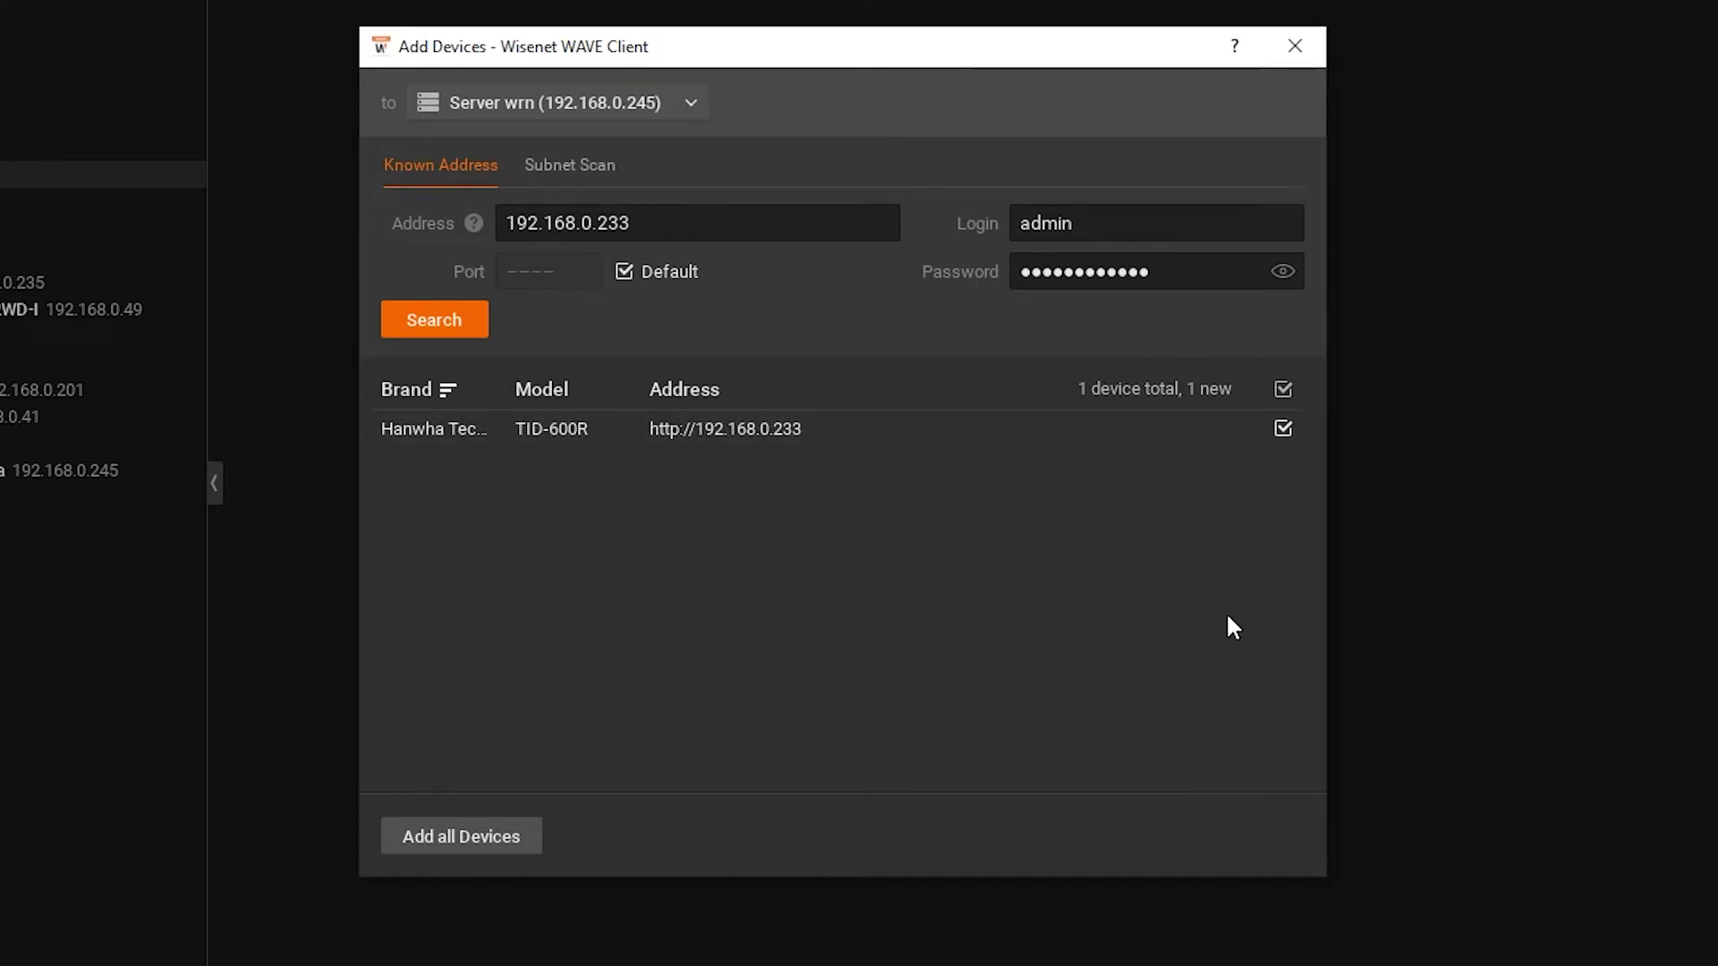
click(464, 835)
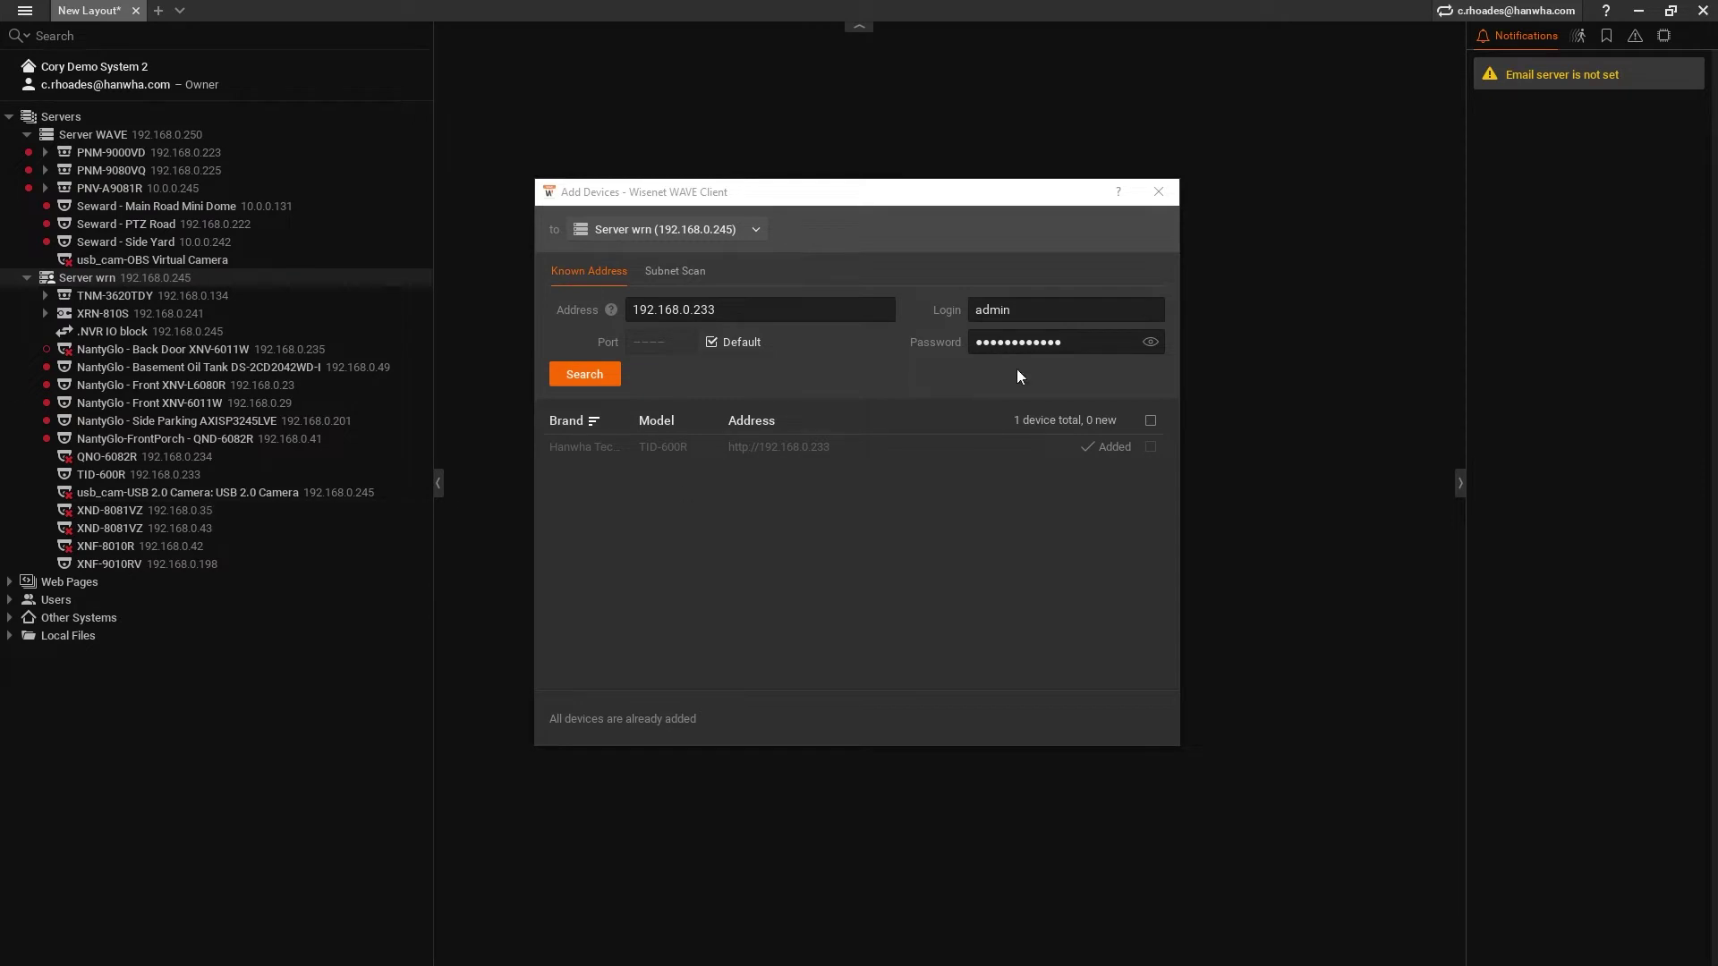
- Enable and apply audio in the TID-600R's Camera Settings
click(1158, 191)
click(158, 473)
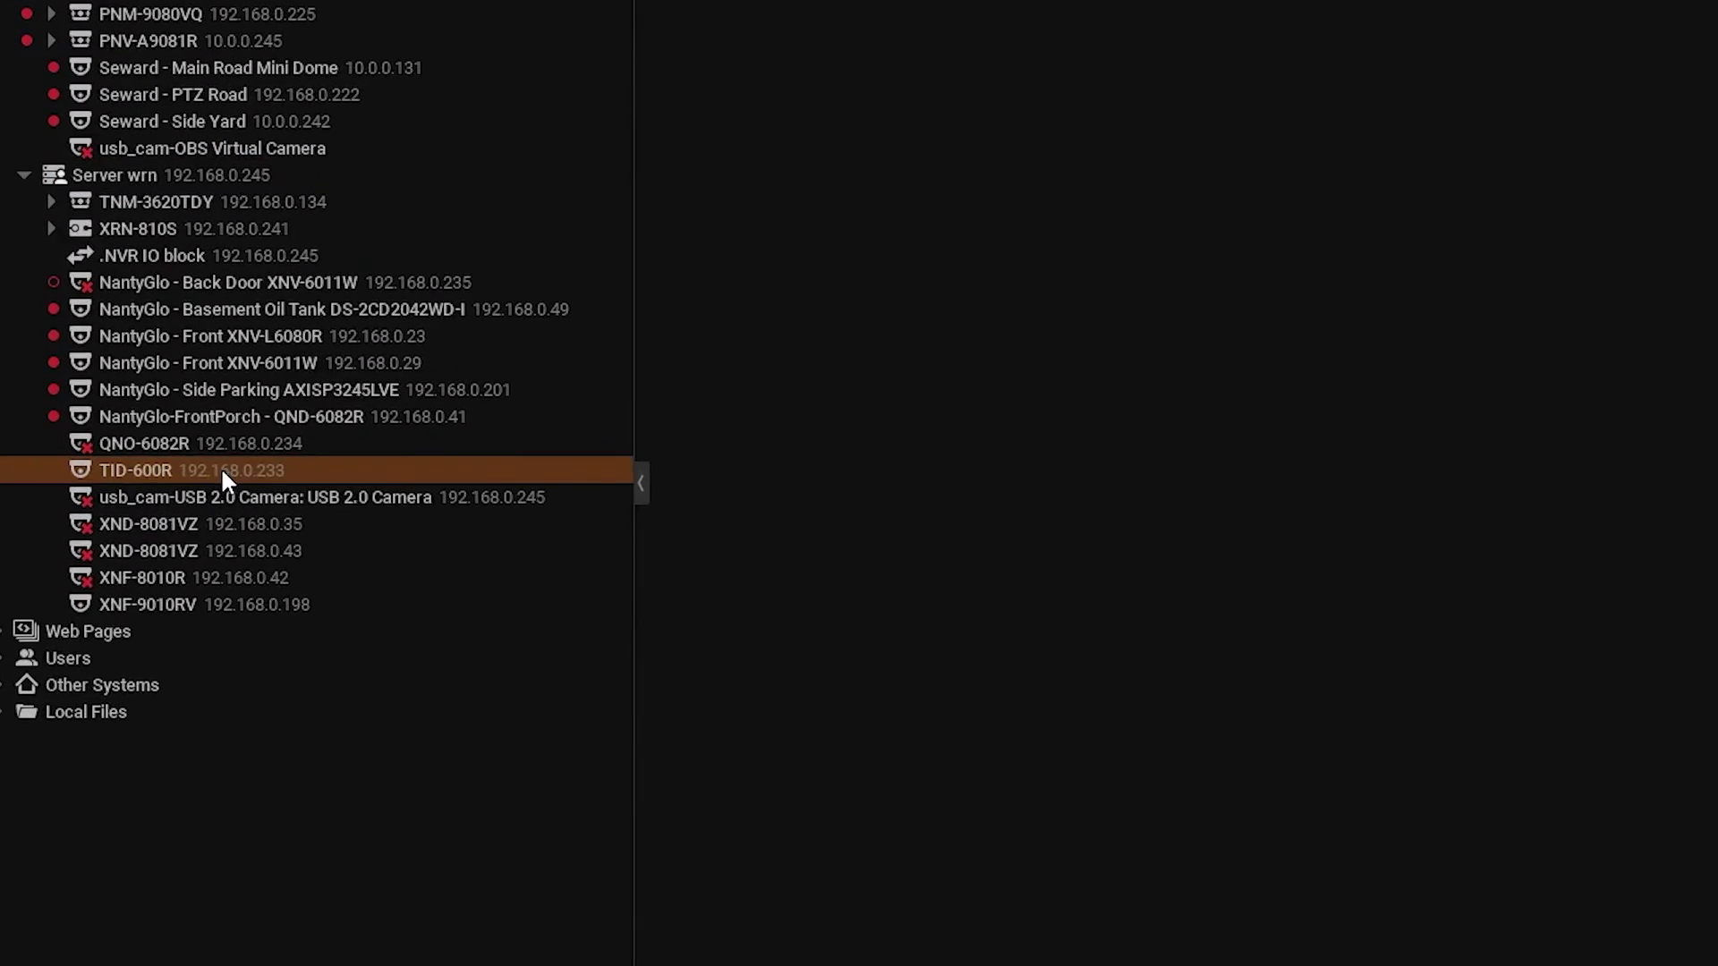
right_click(157, 472)
click(321, 775)
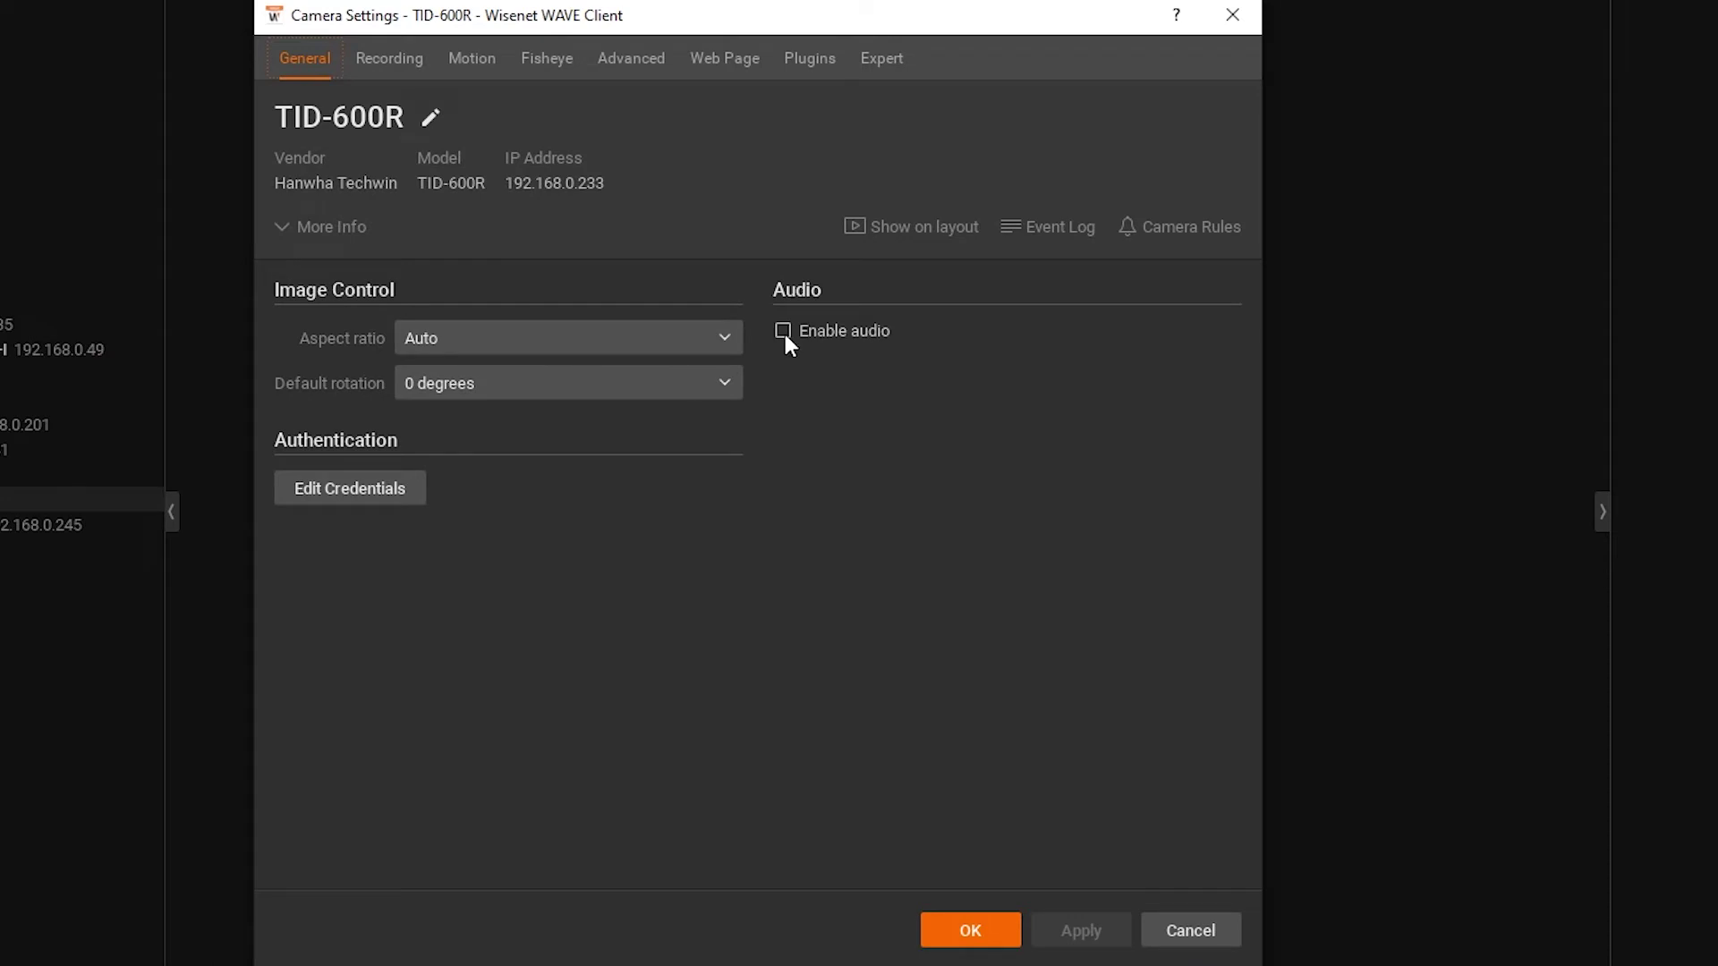
click(785, 336)
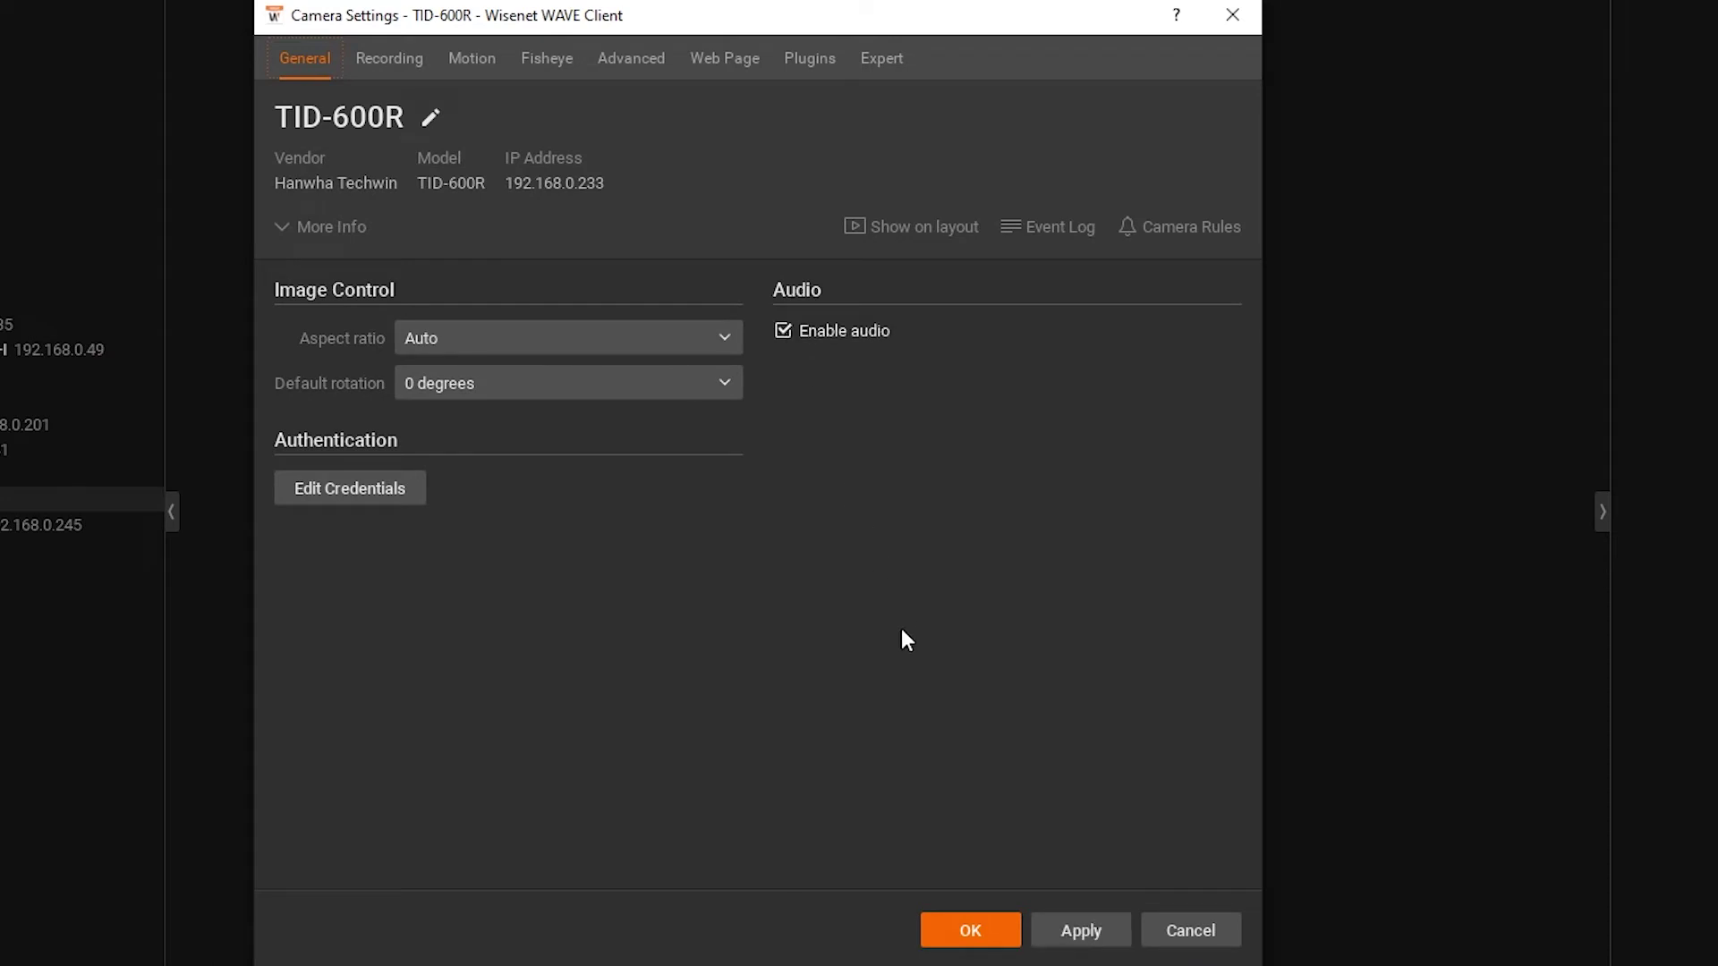
click(1066, 941)
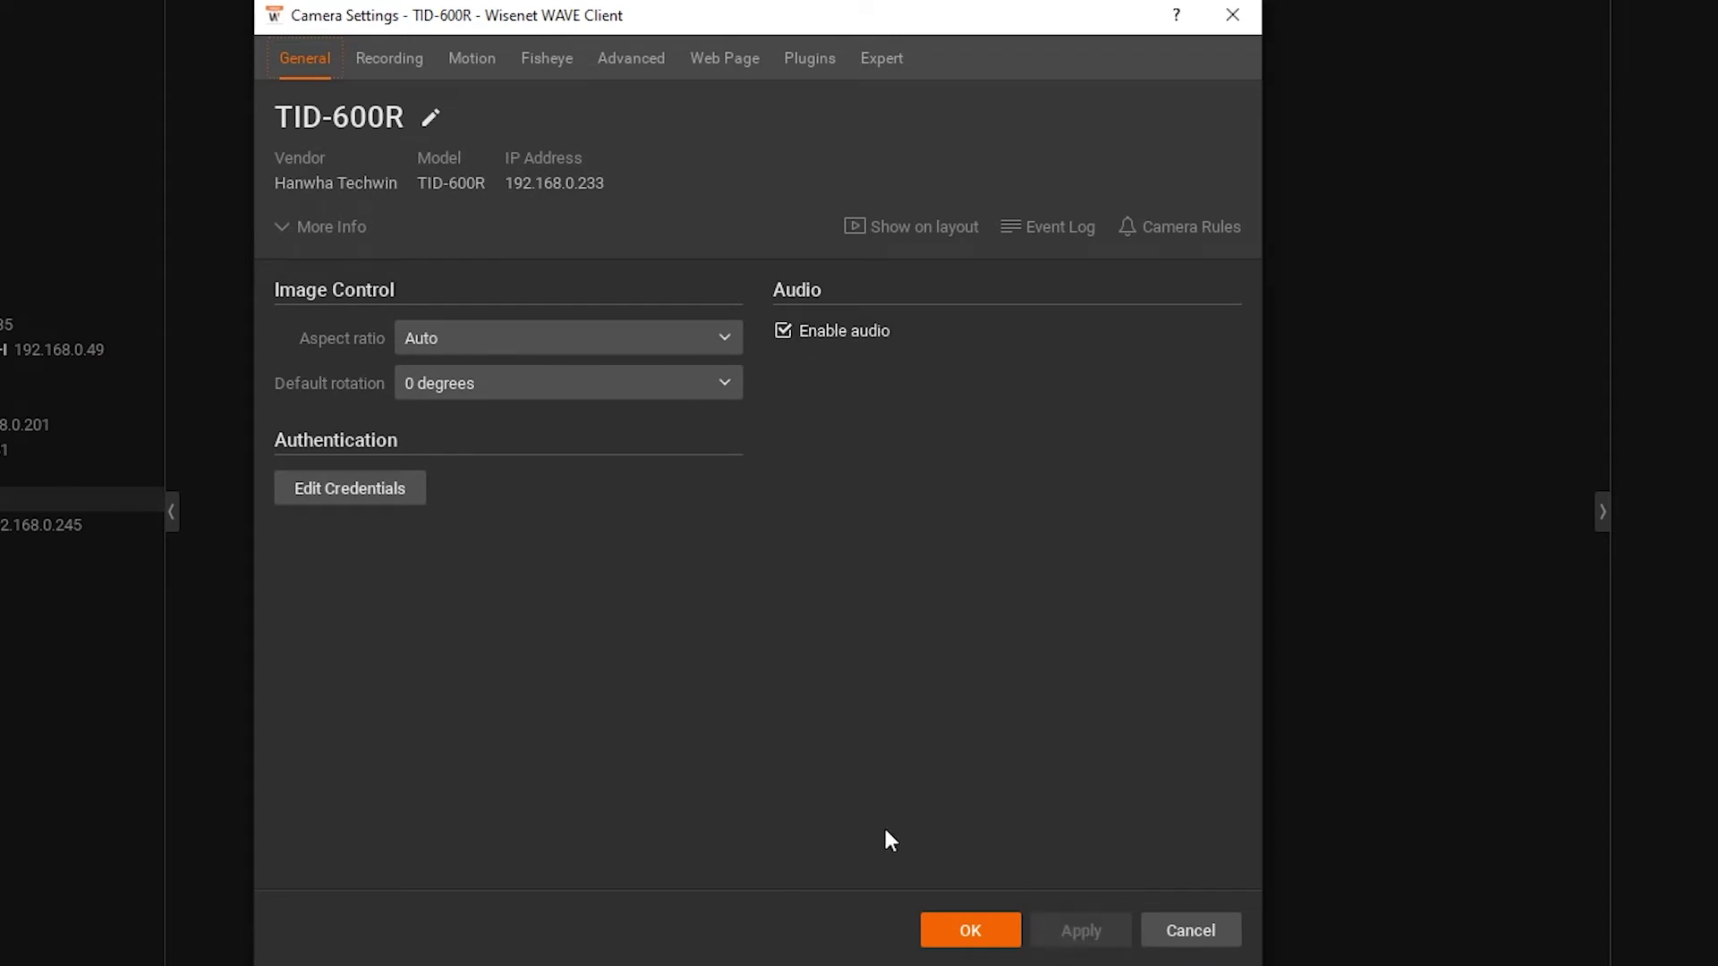
- Turn recording on at 12 FPS, Medium quality, Record Always for the whole week
click(400, 56)
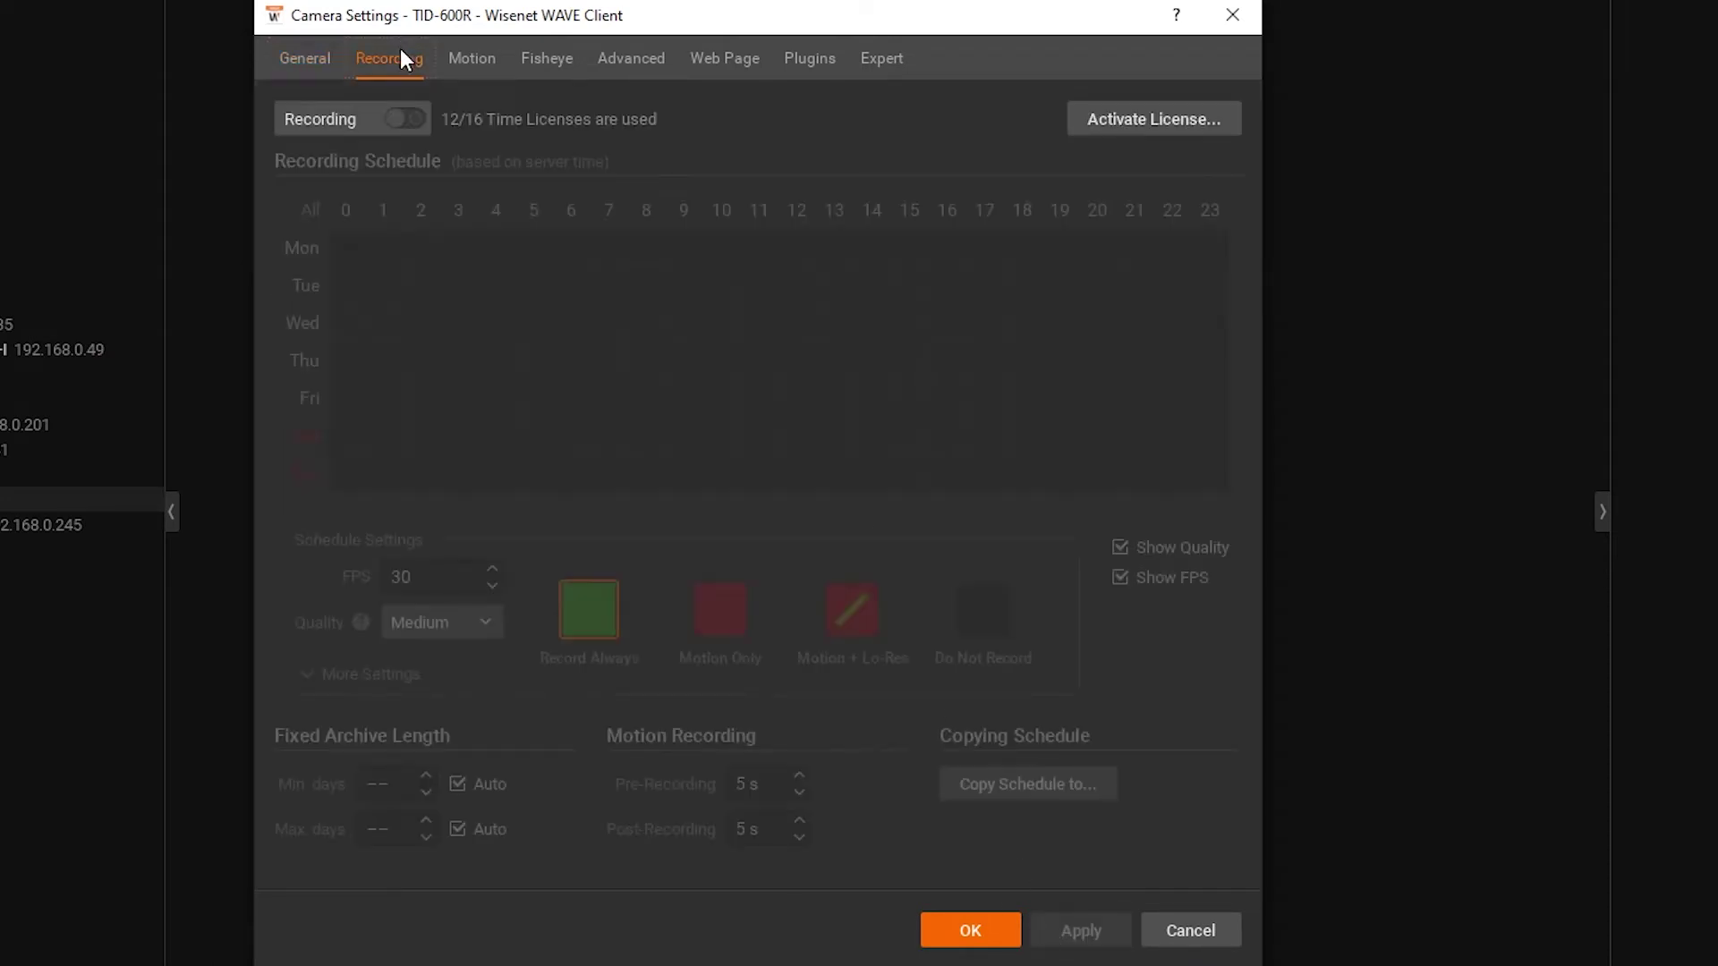
click(396, 117)
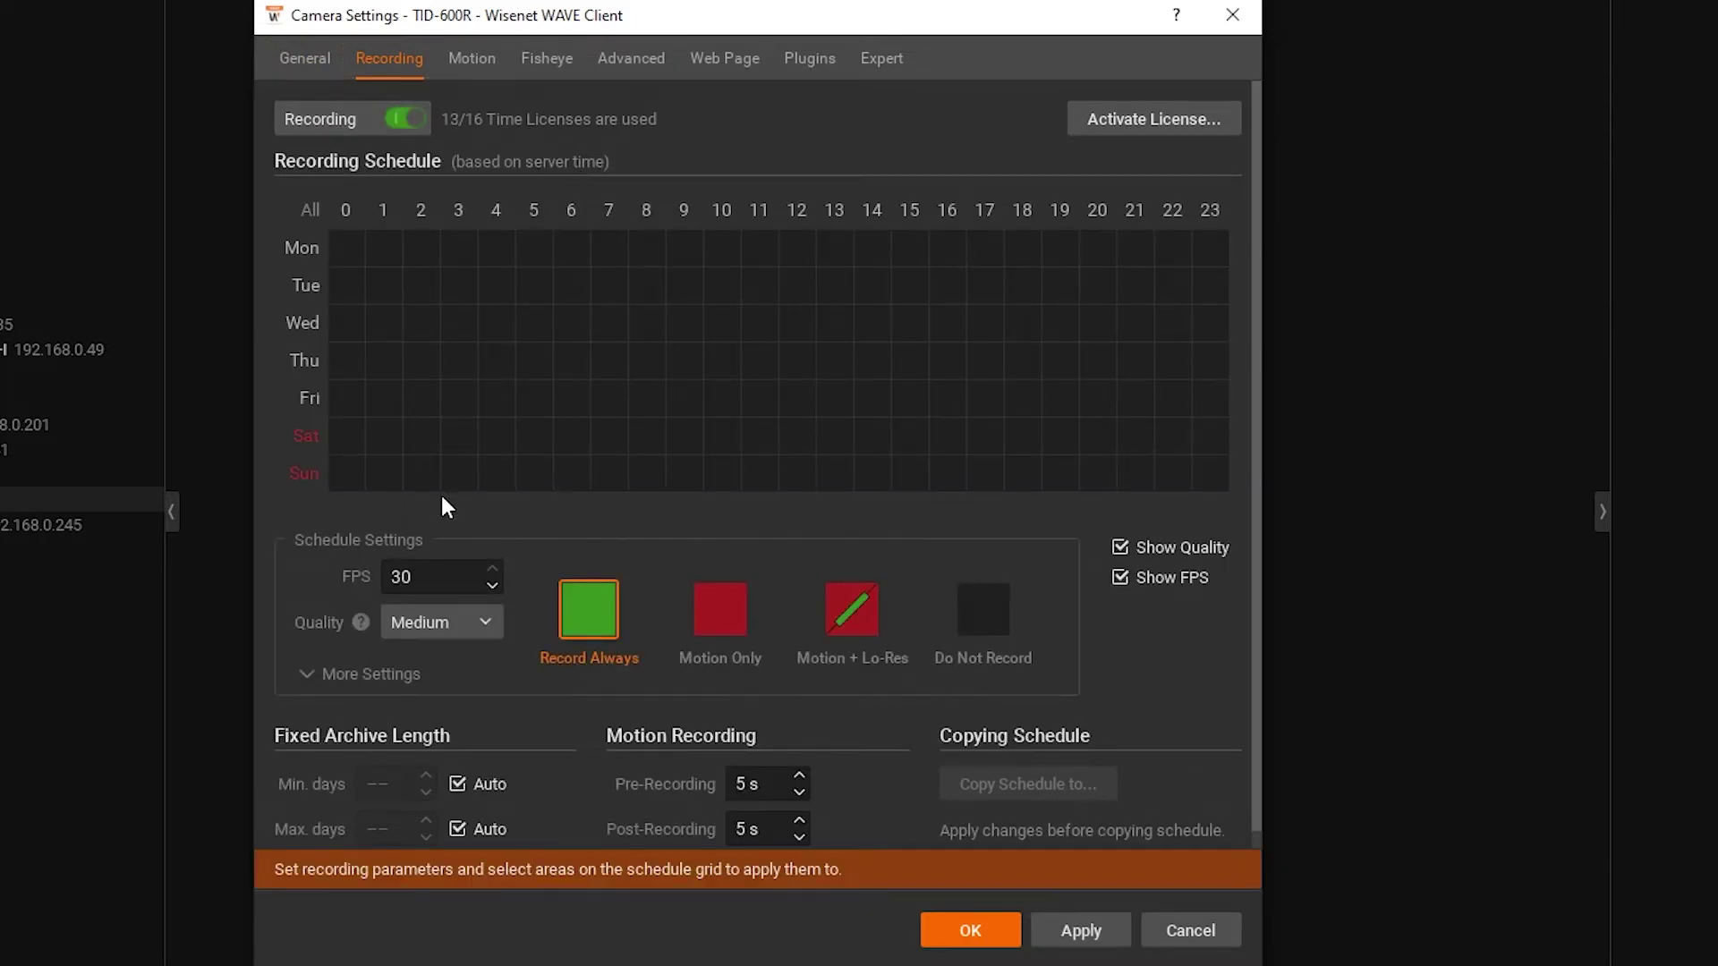
double_click(429, 577)
text(12)
scroll(441, 622, down, 2)
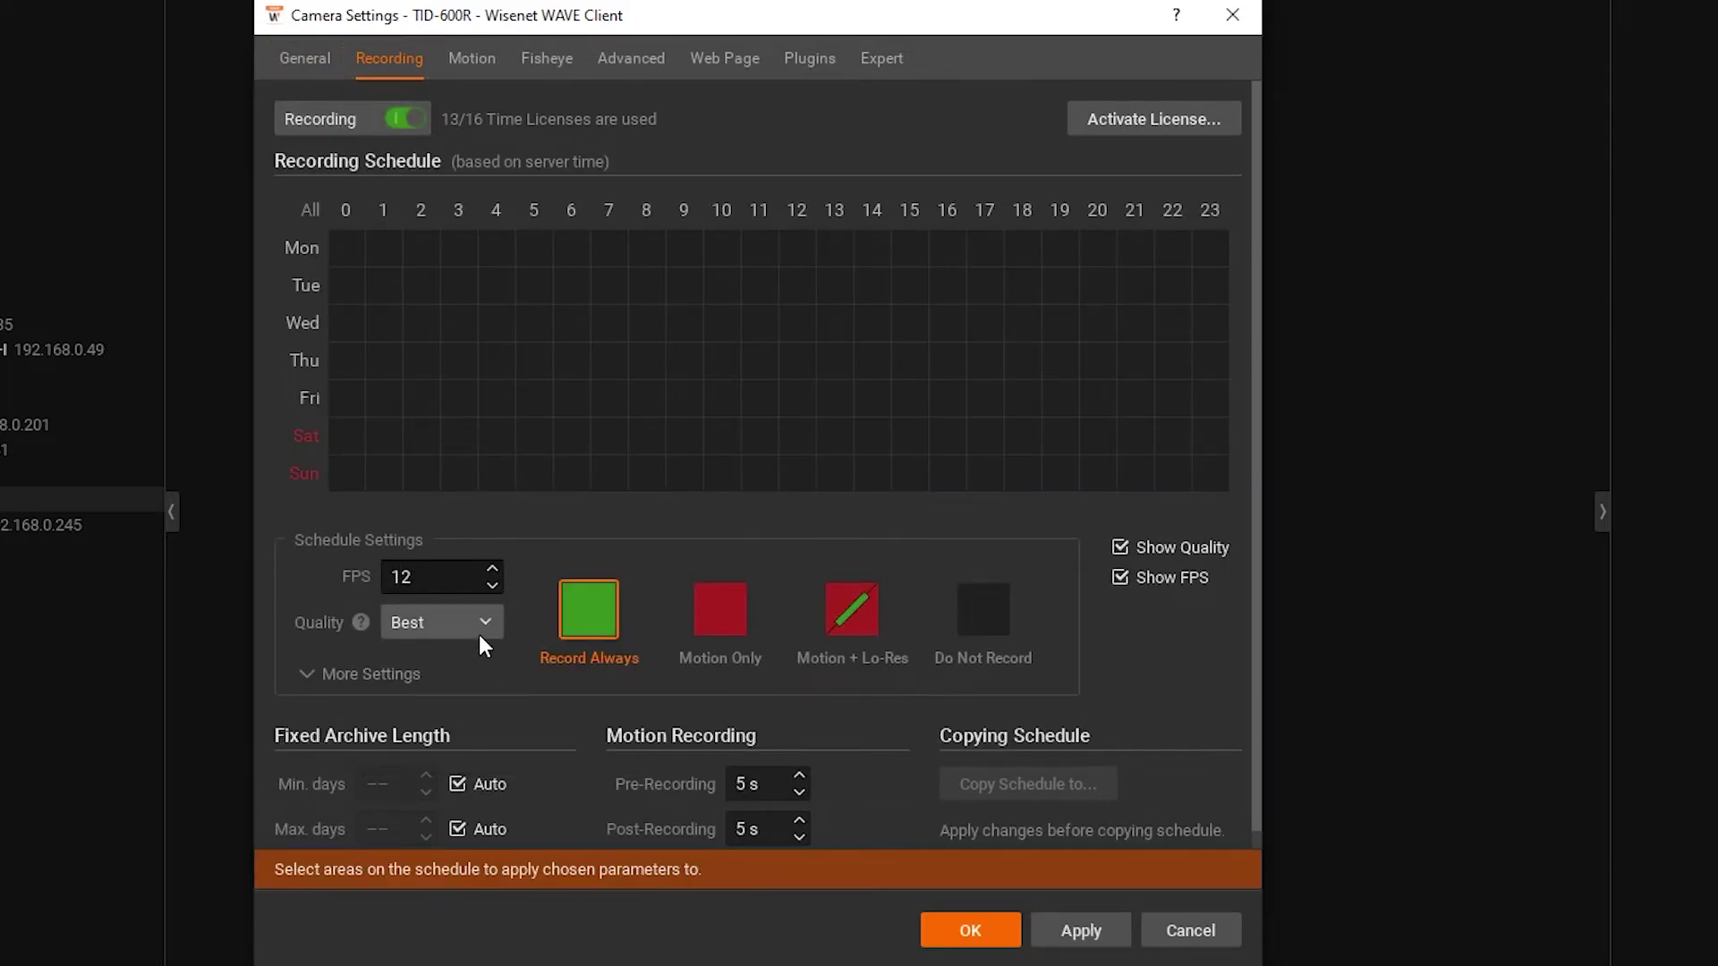
click(483, 633)
click(471, 677)
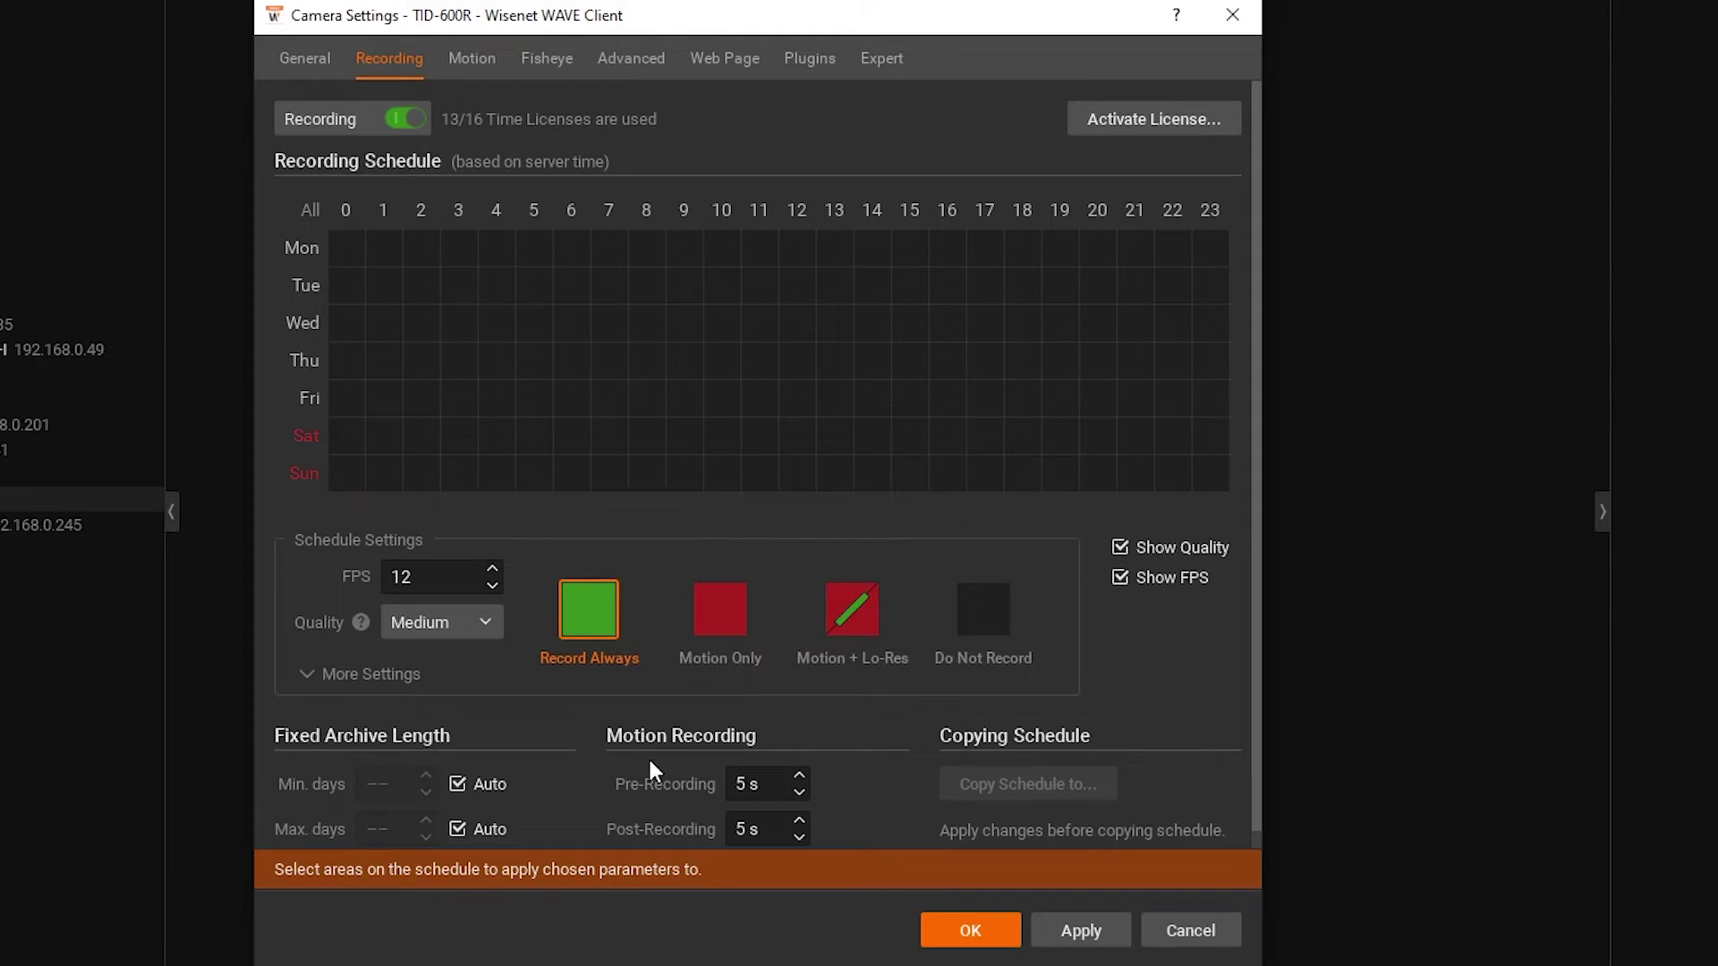
click(308, 212)
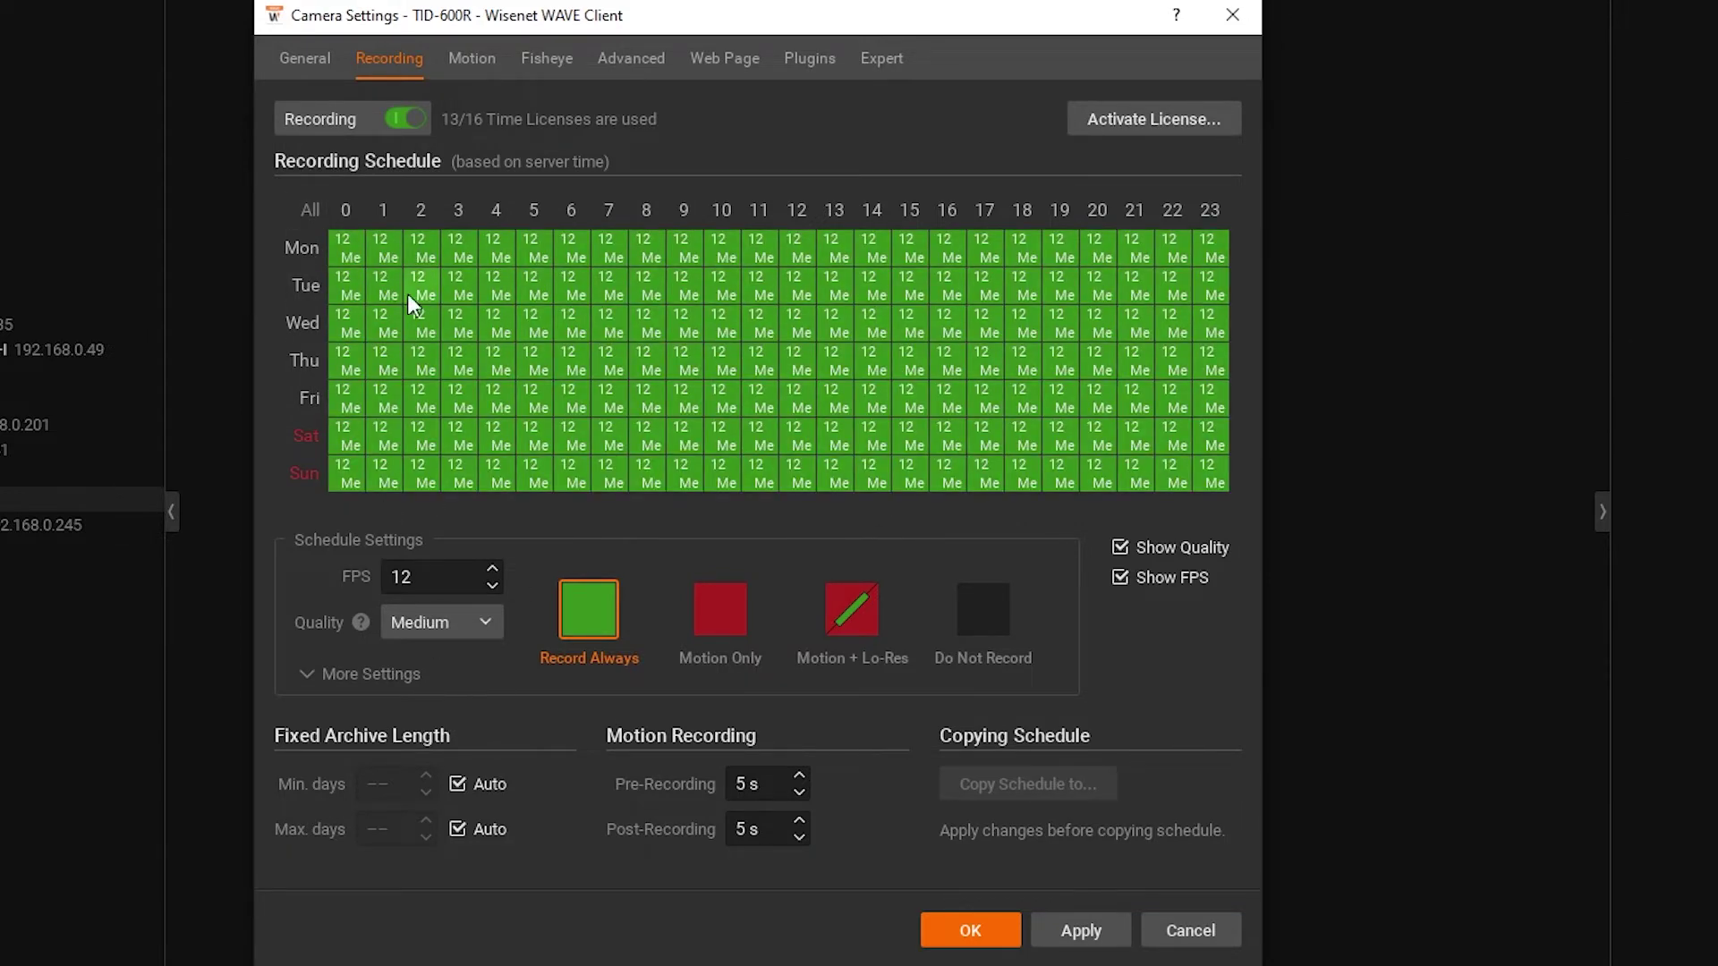
- Apply the TID-600R's new recording schedule
click(1057, 922)
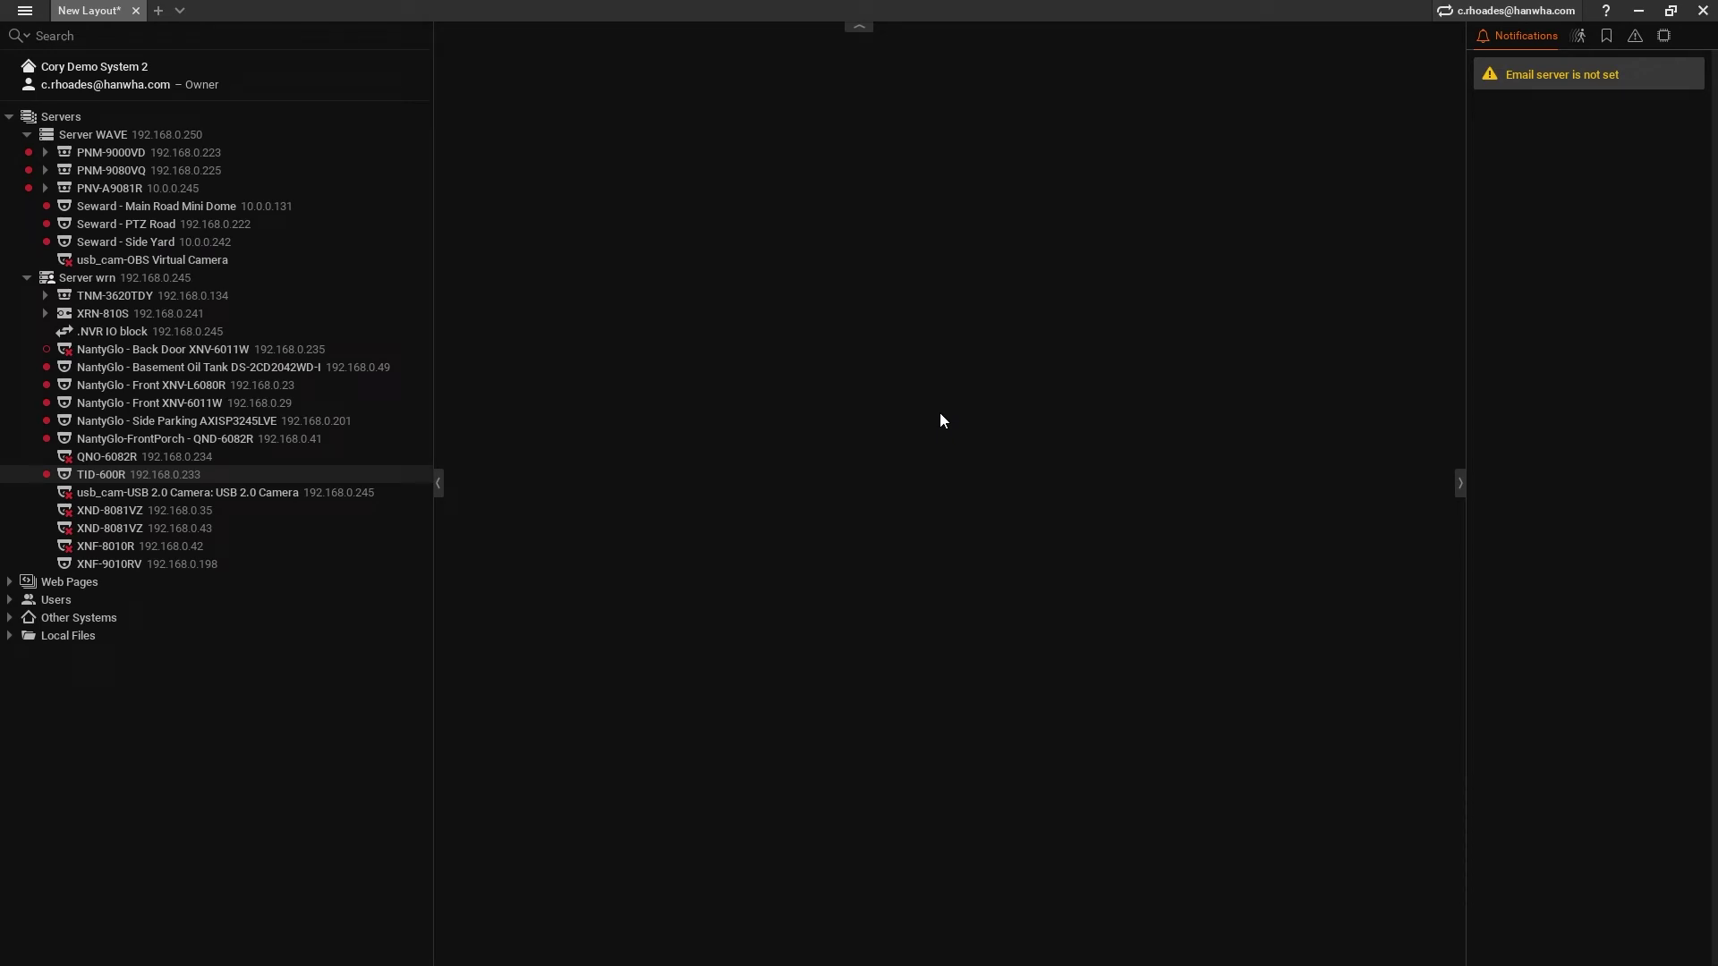
- Add a new TID-600R camera rule triggered by an Analytics Event
right_click(212, 475)
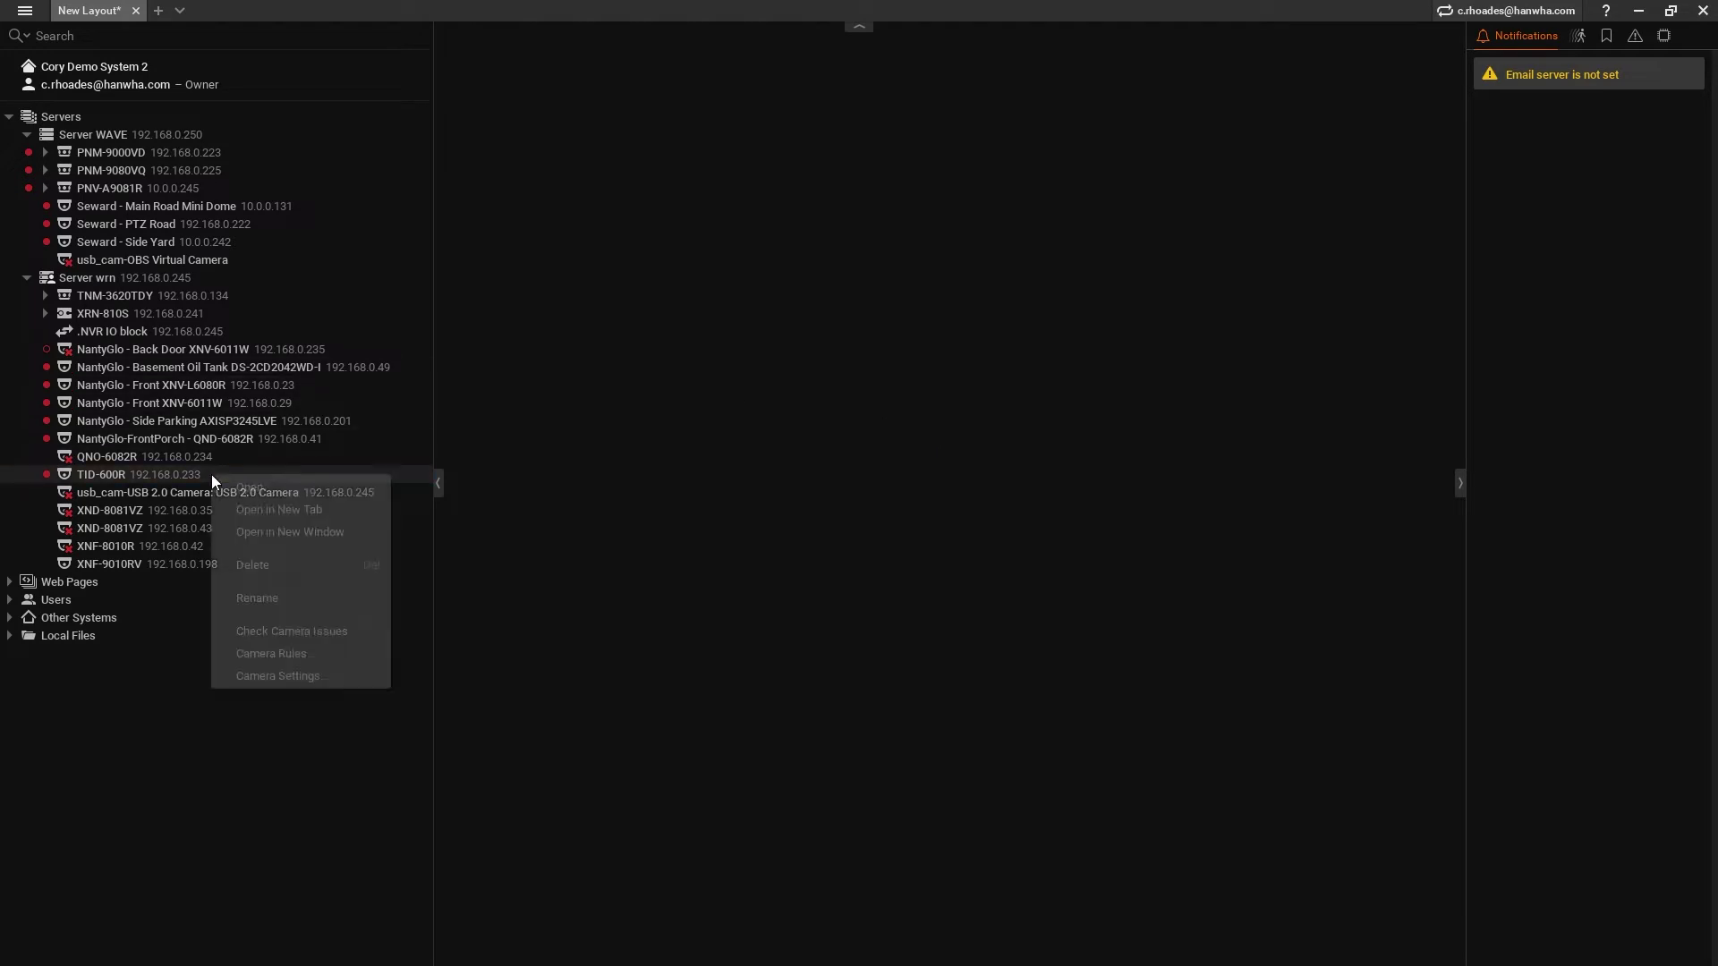
click(291, 663)
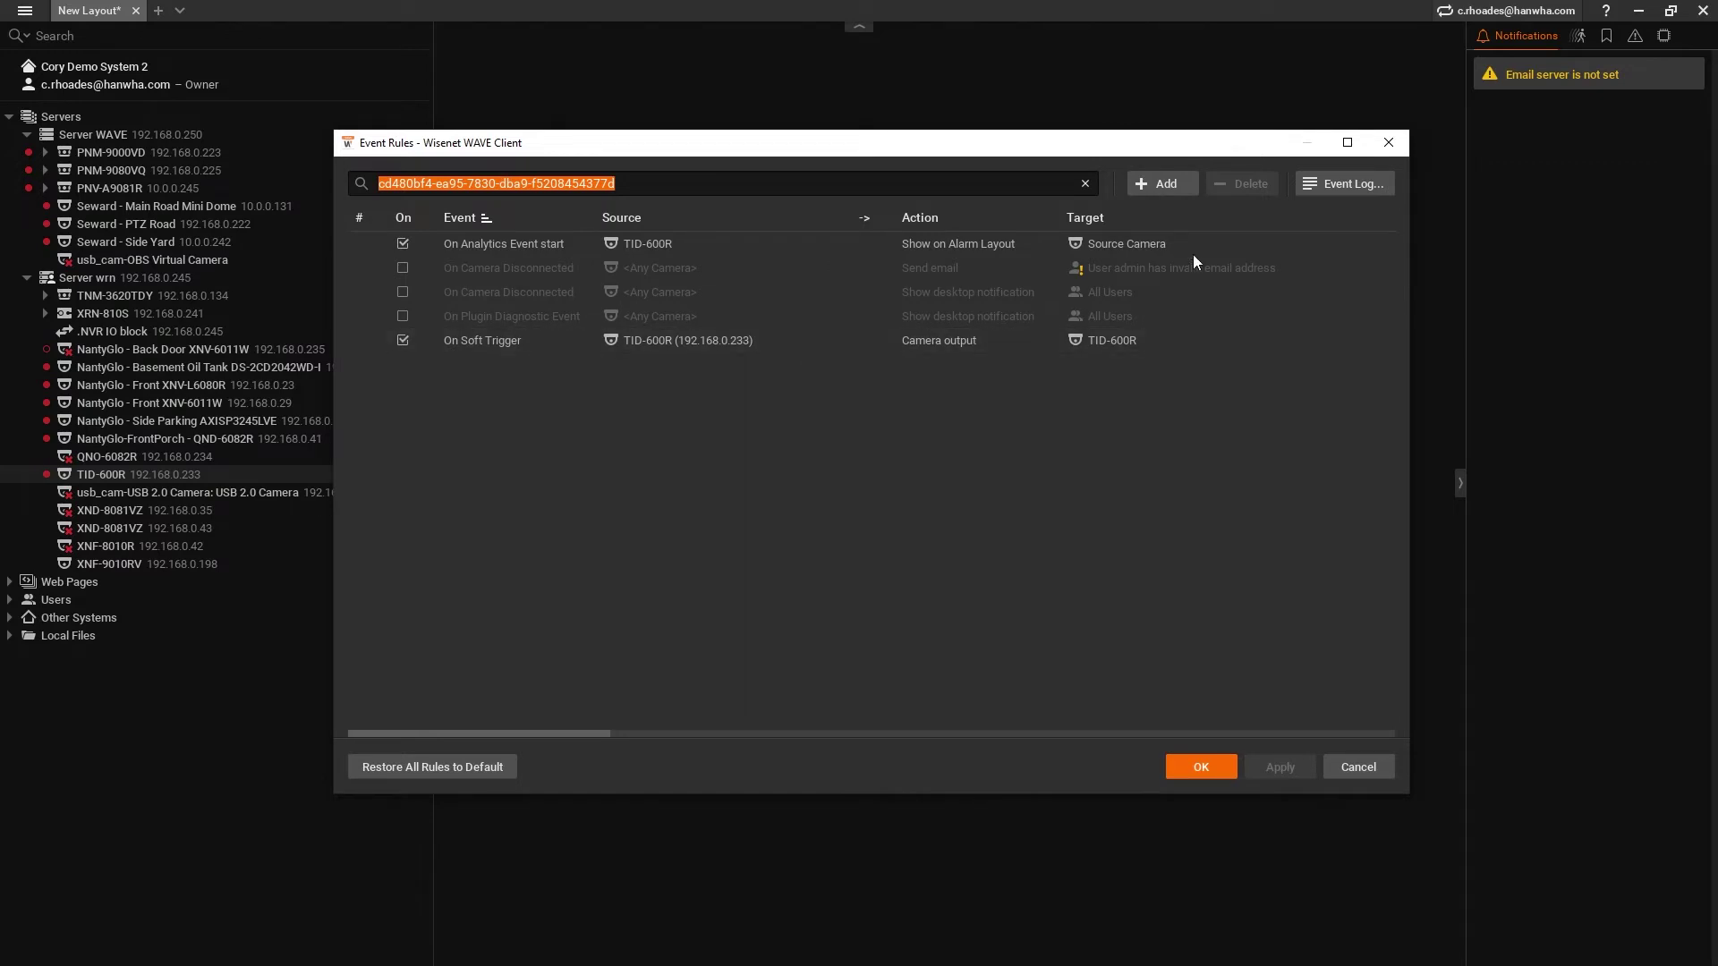
click(1163, 183)
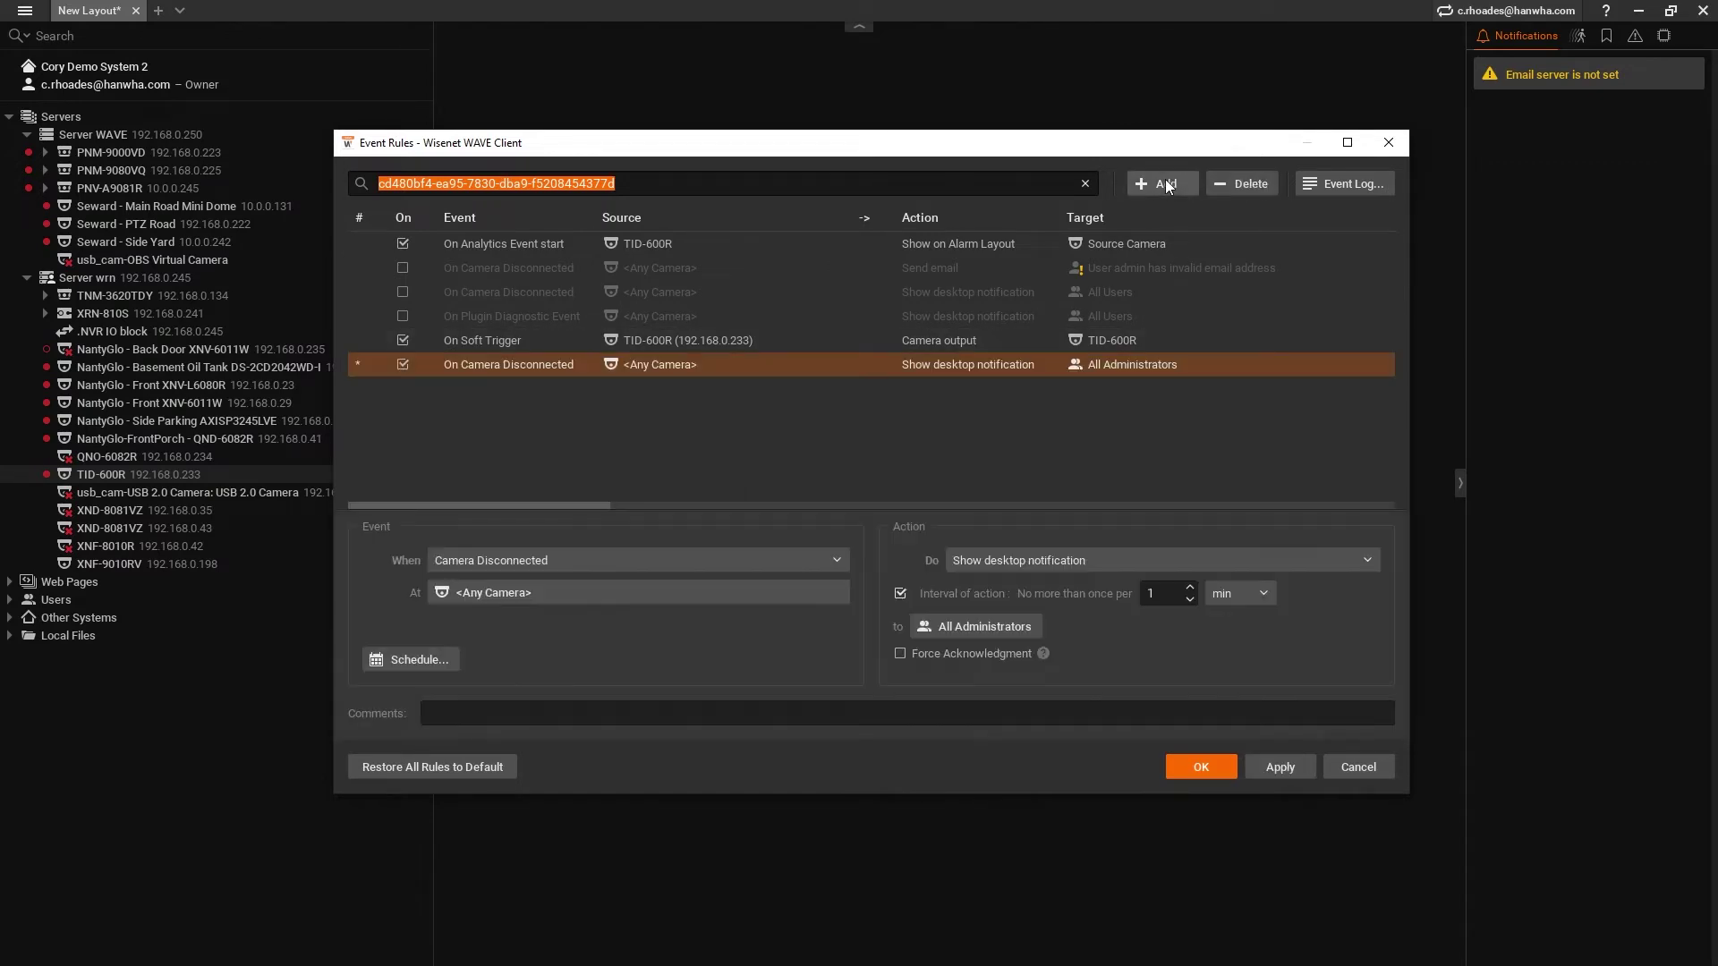
click(490, 560)
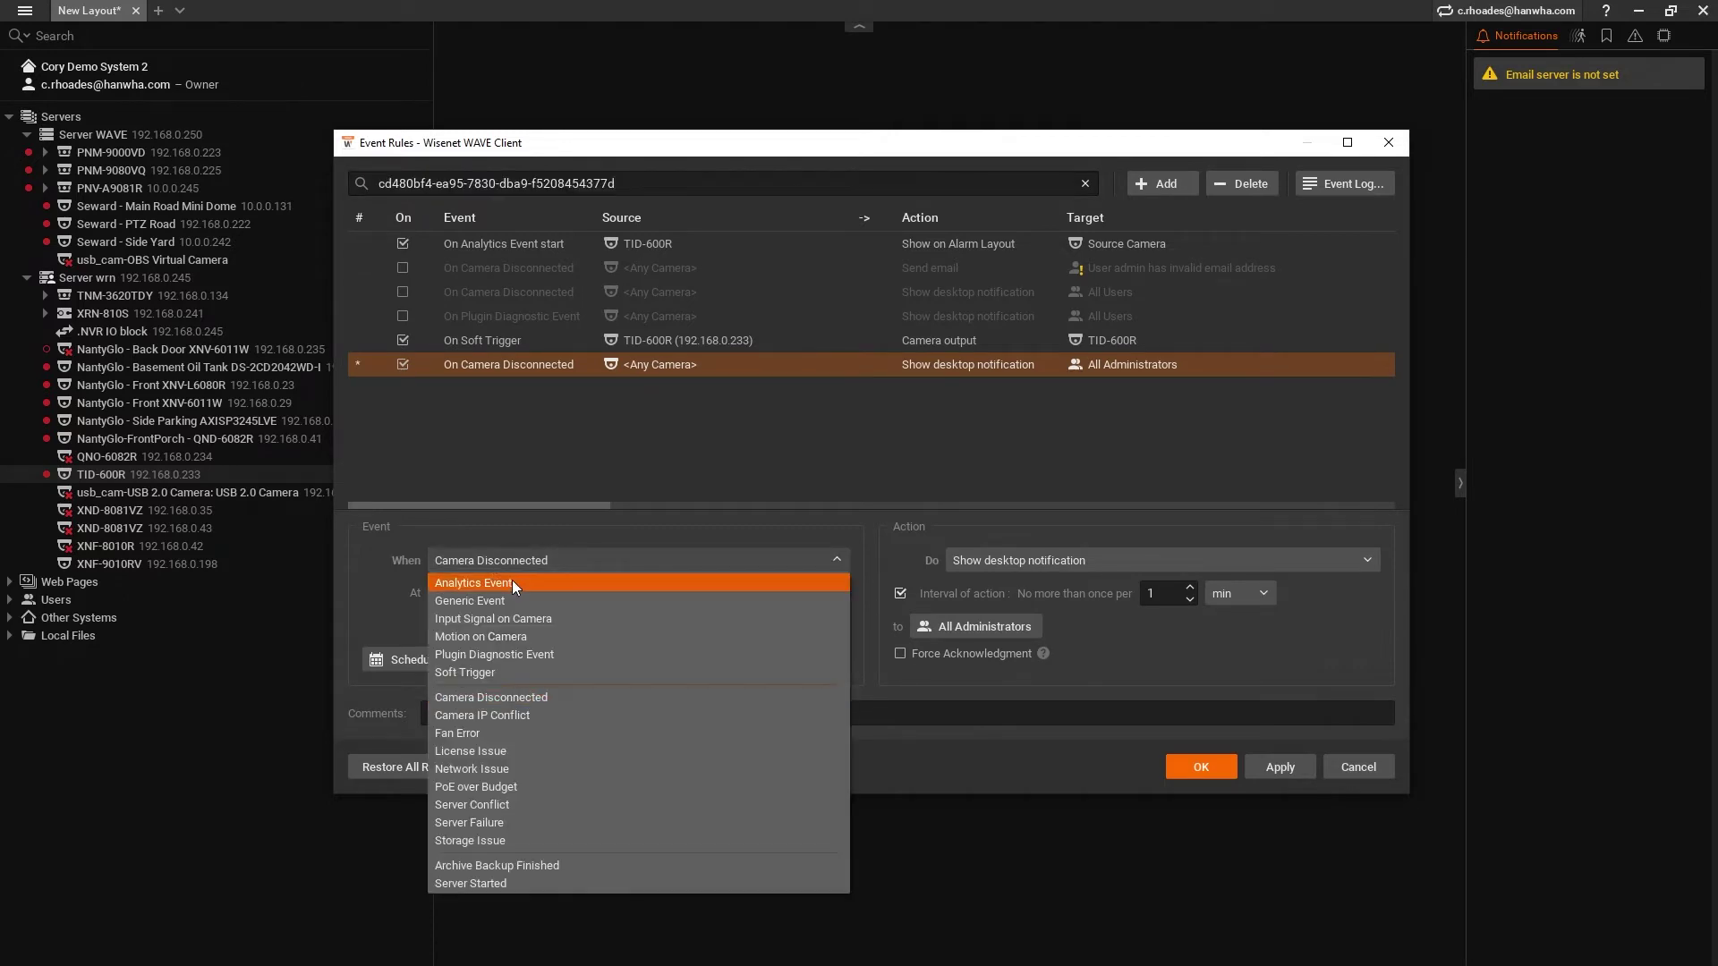
click(516, 587)
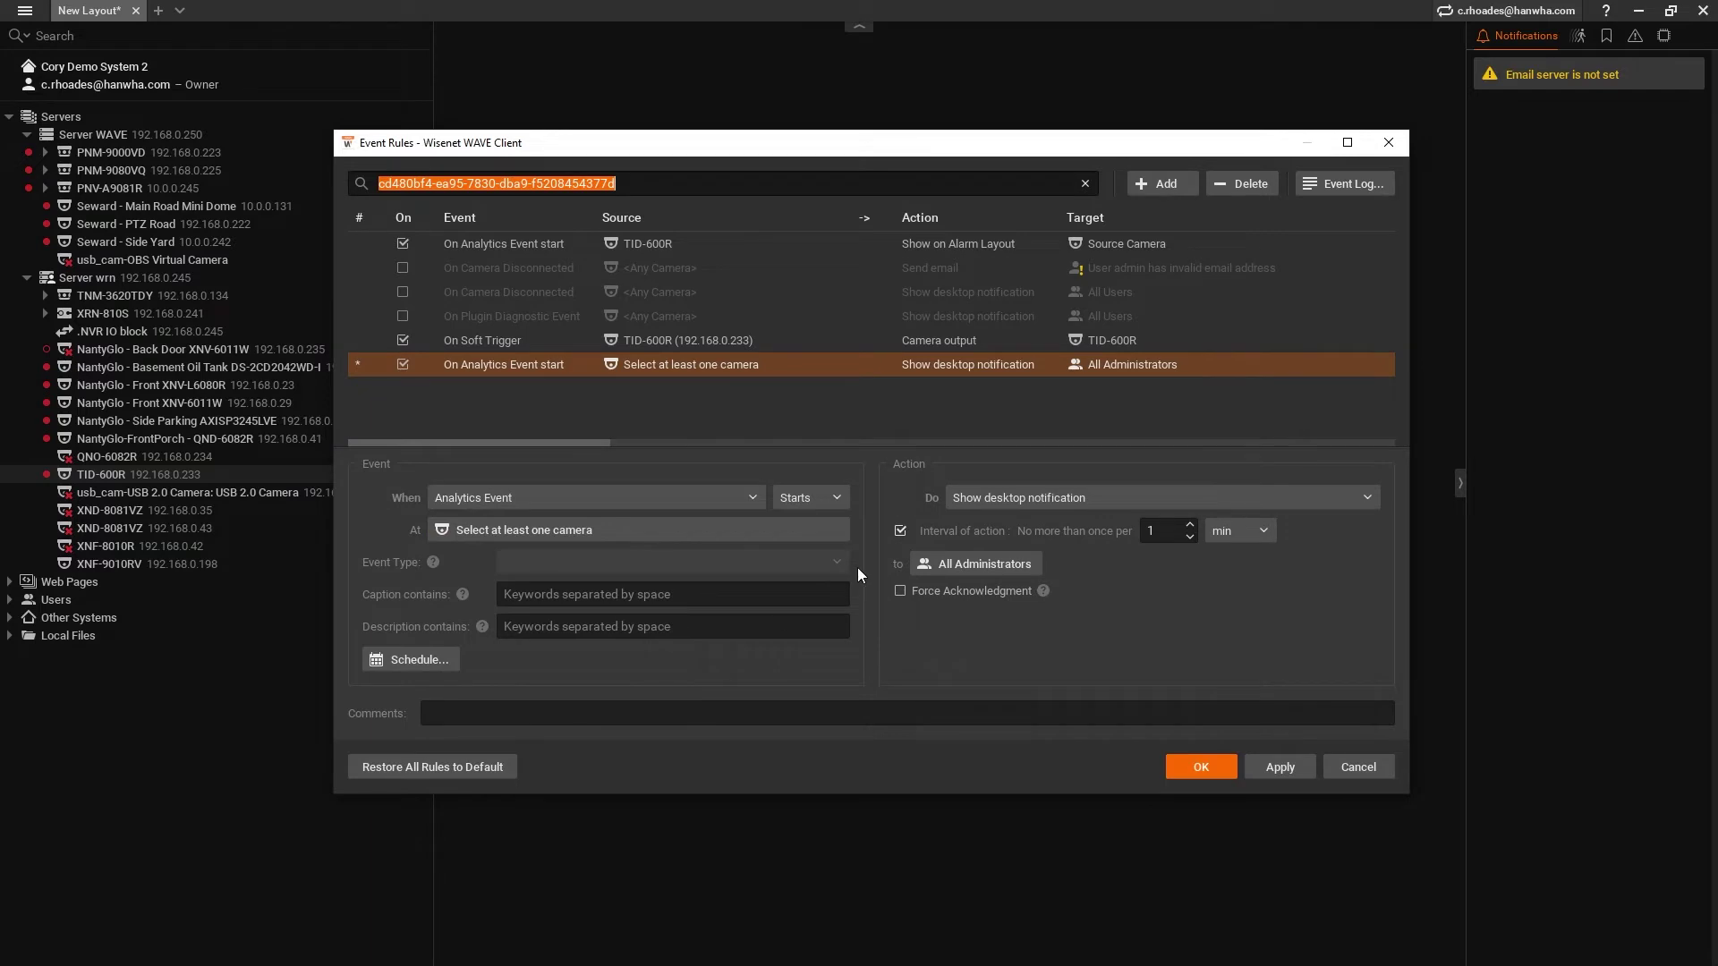
- Set the rule's source camera to TID-600R and its event type to Call request
click(768, 537)
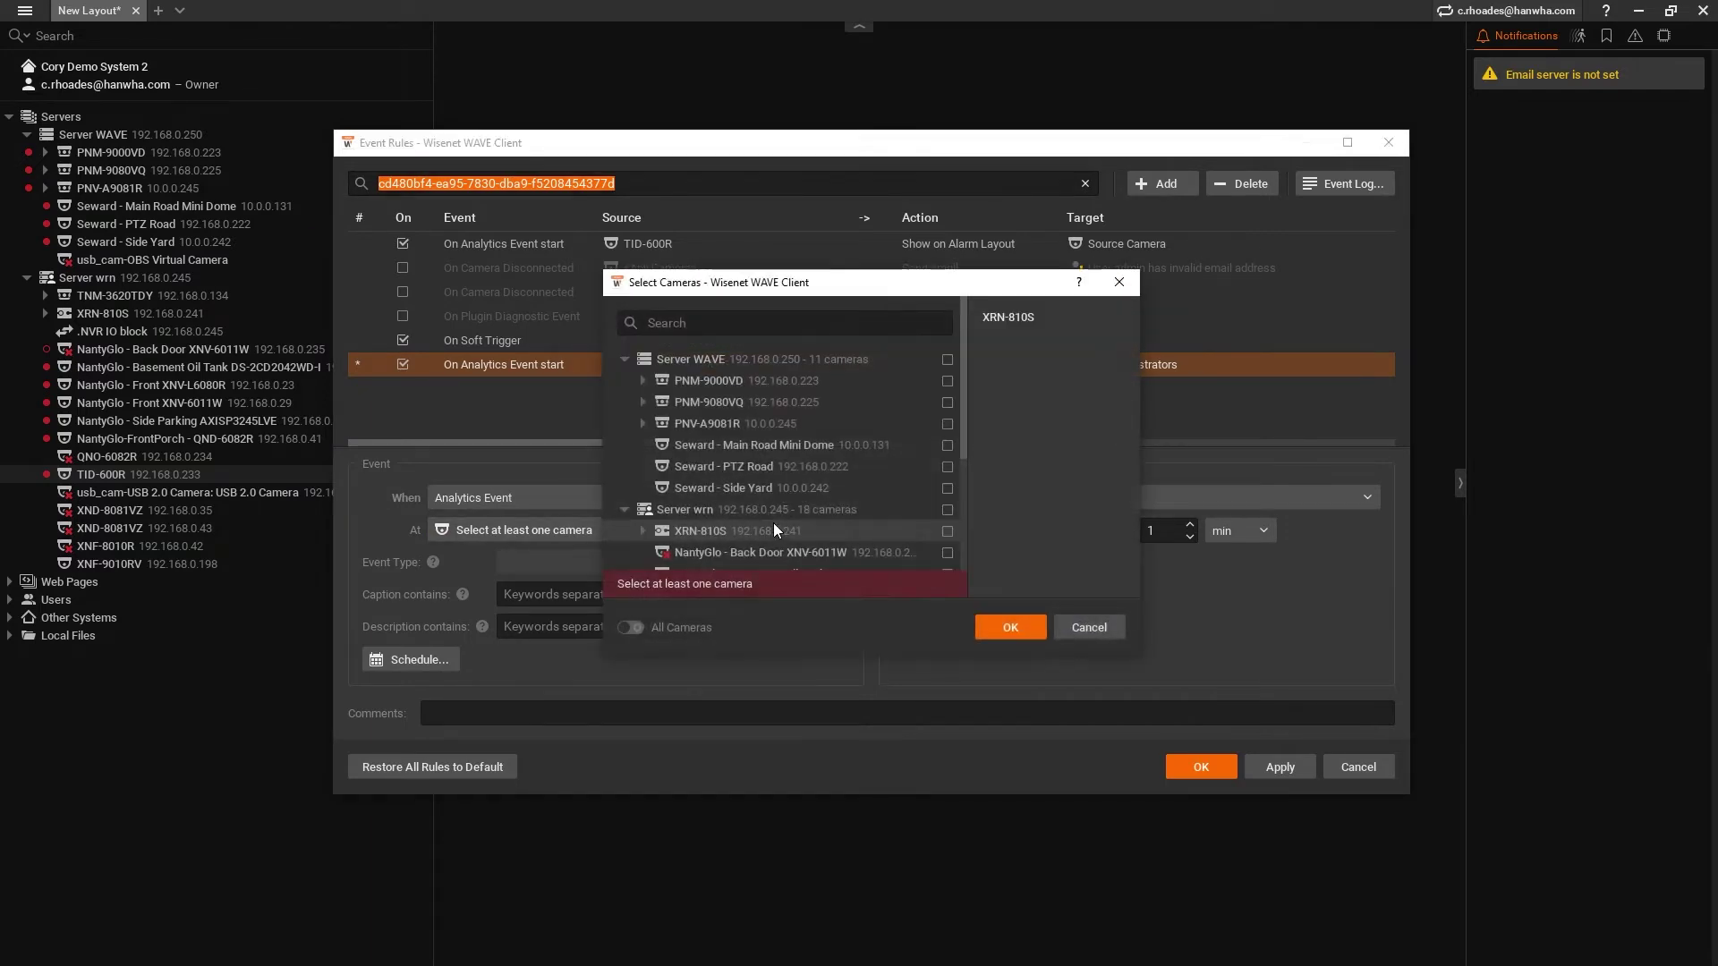
scroll(796, 524, down, 2)
scroll(796, 524, down, 1)
click(796, 526)
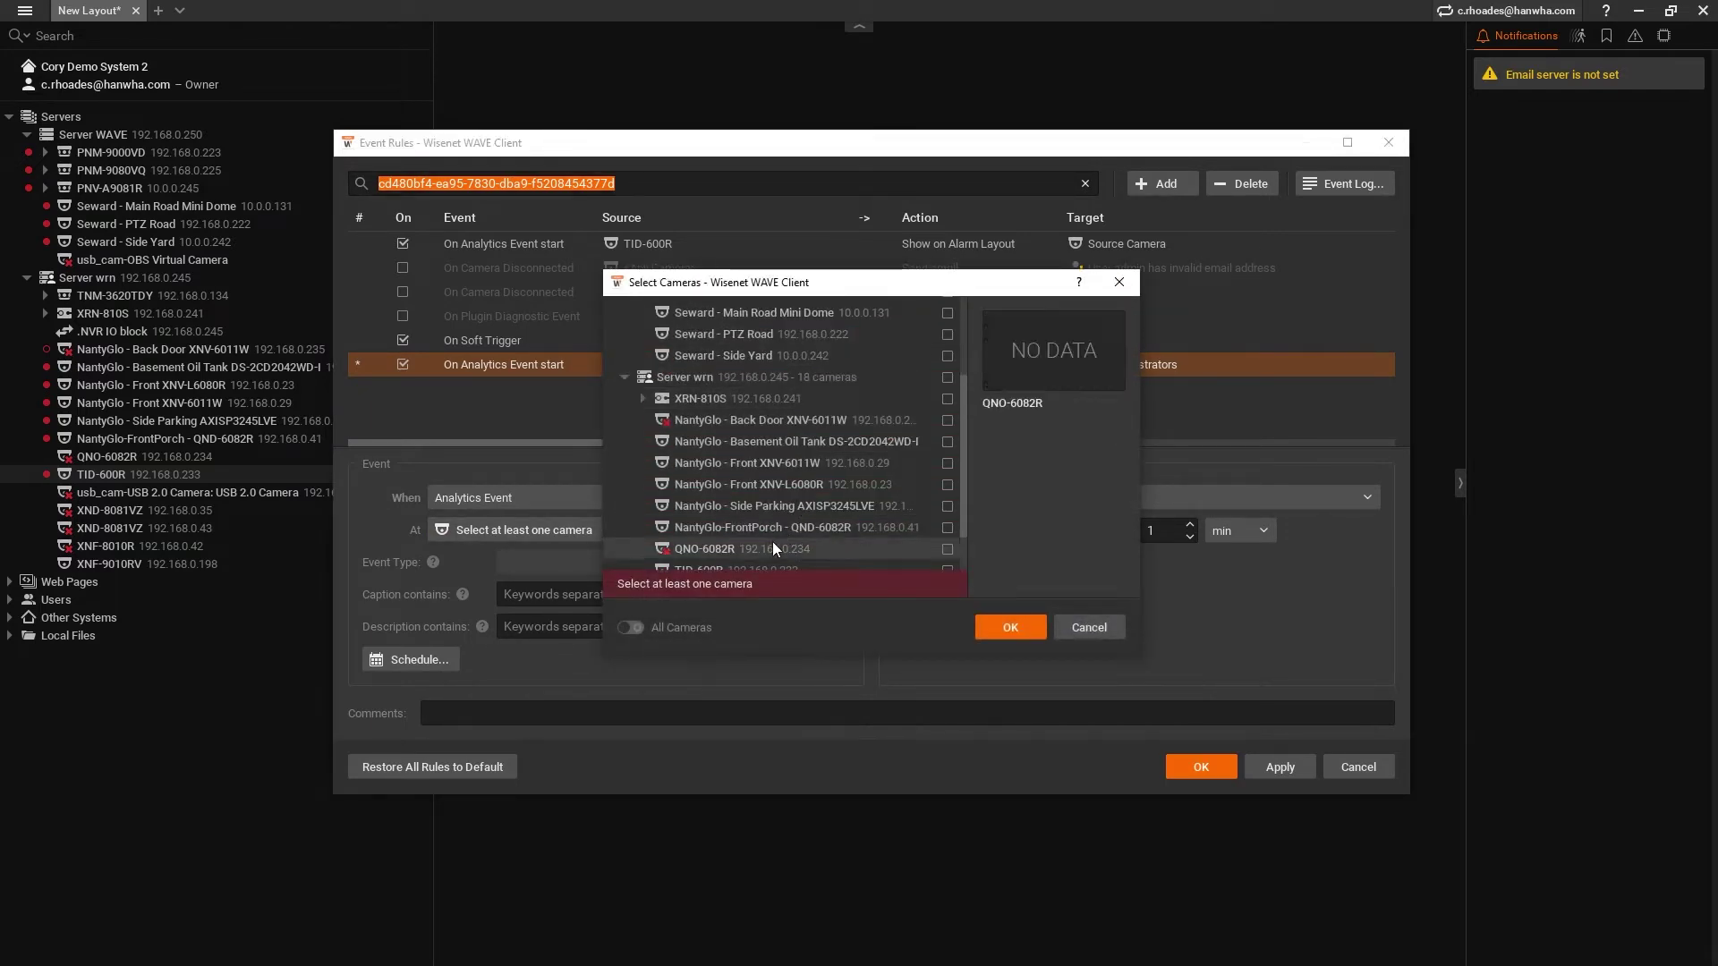
click(1005, 624)
click(548, 563)
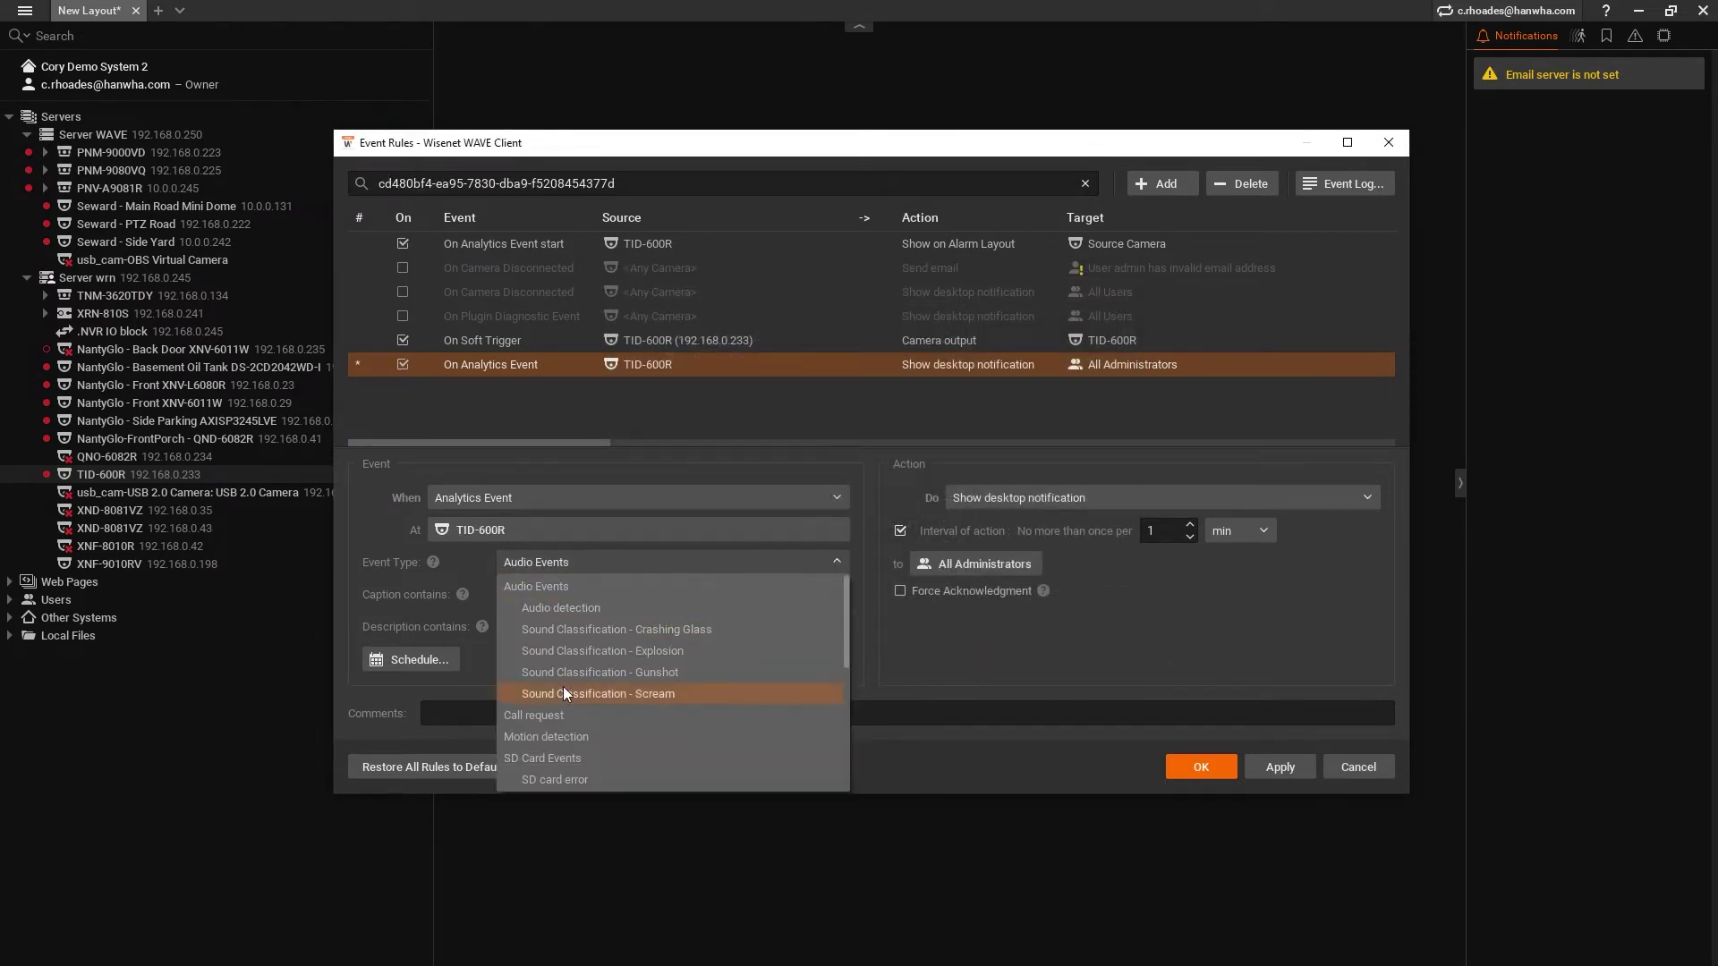
click(571, 717)
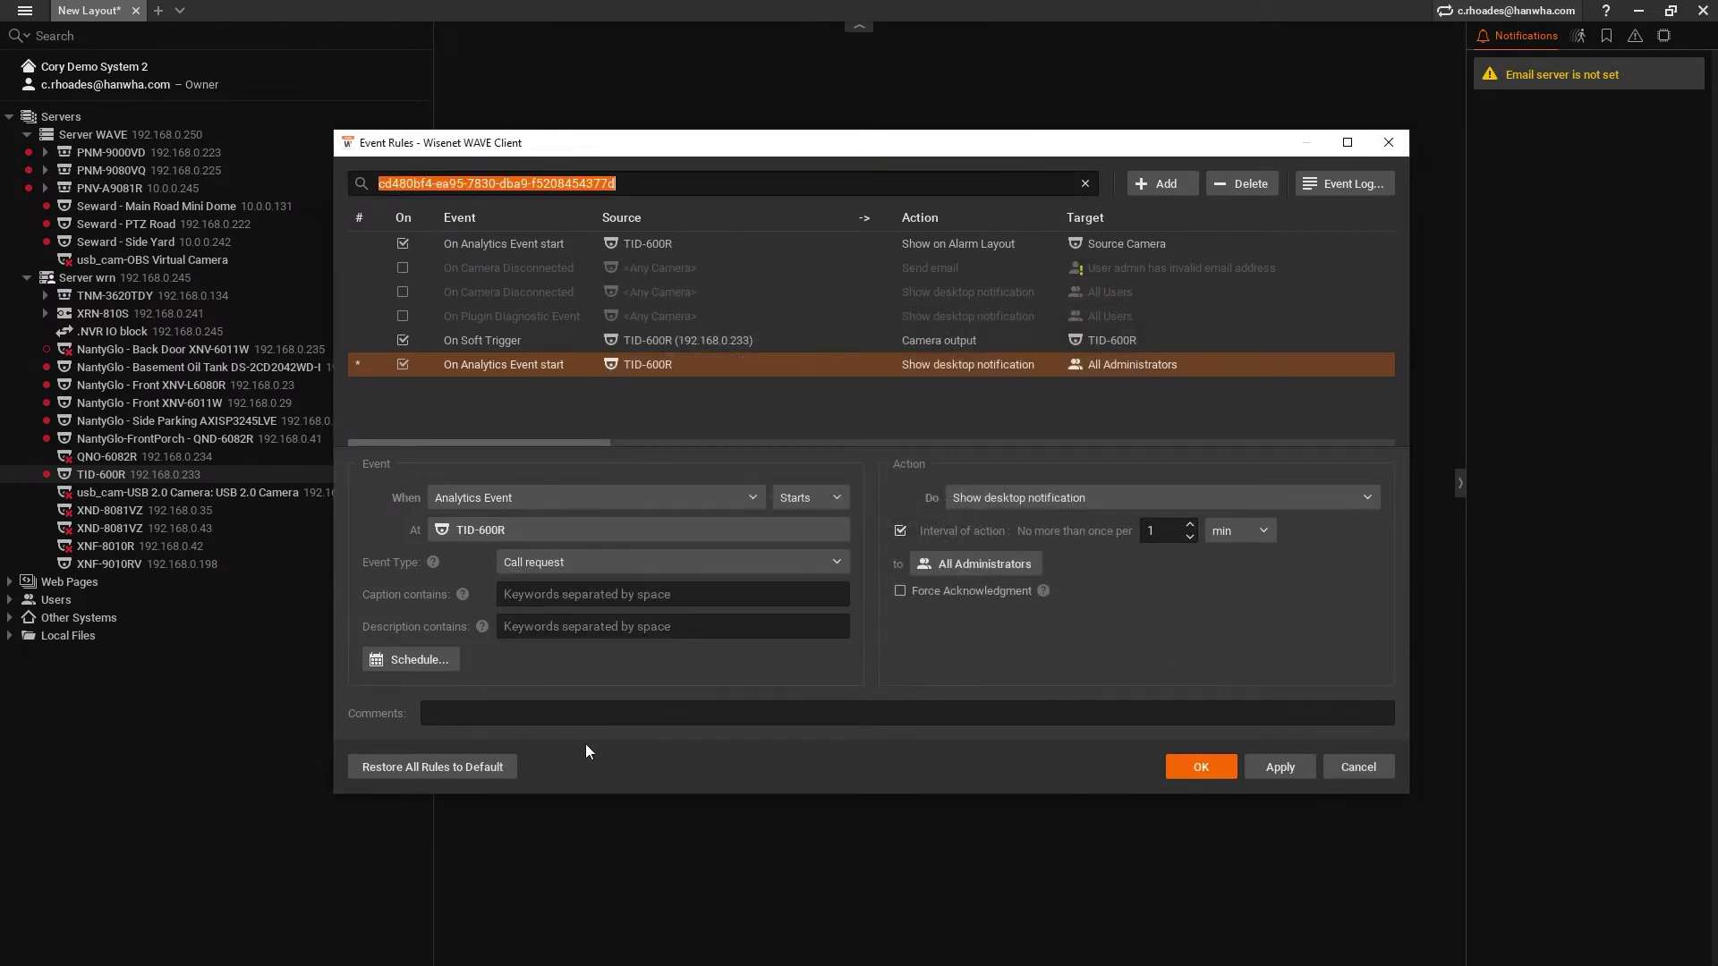
click(1052, 494)
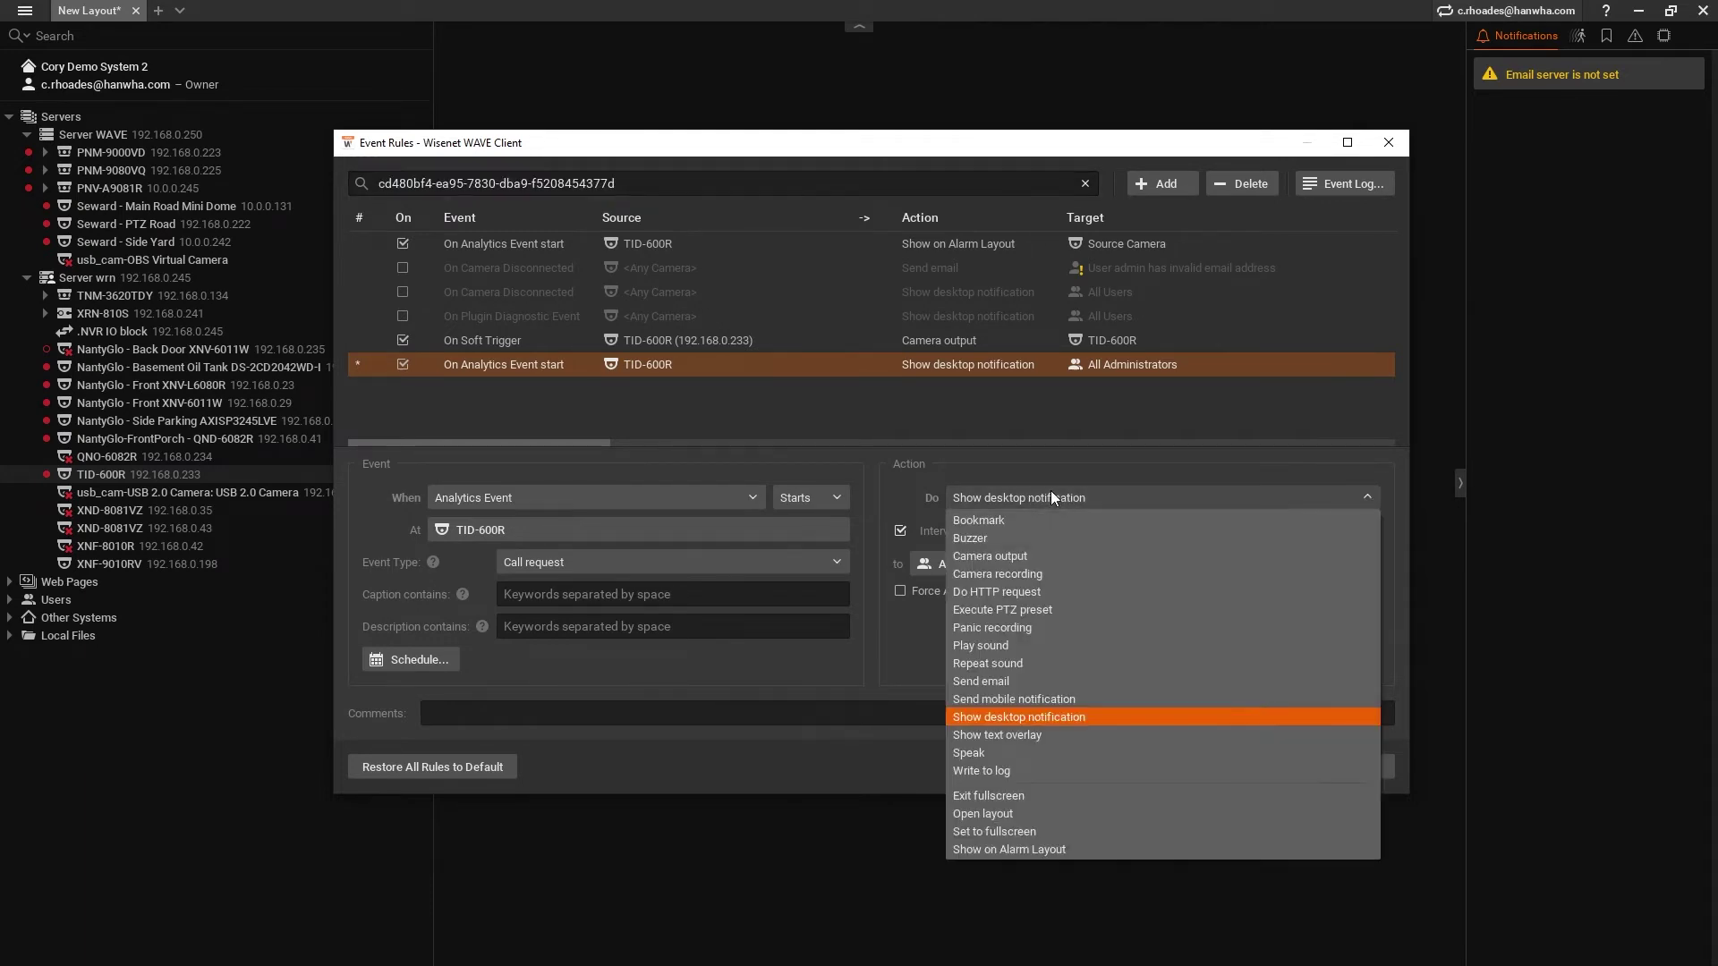
- Set the action to Send mobile notification with the action interval unchecked
click(1081, 700)
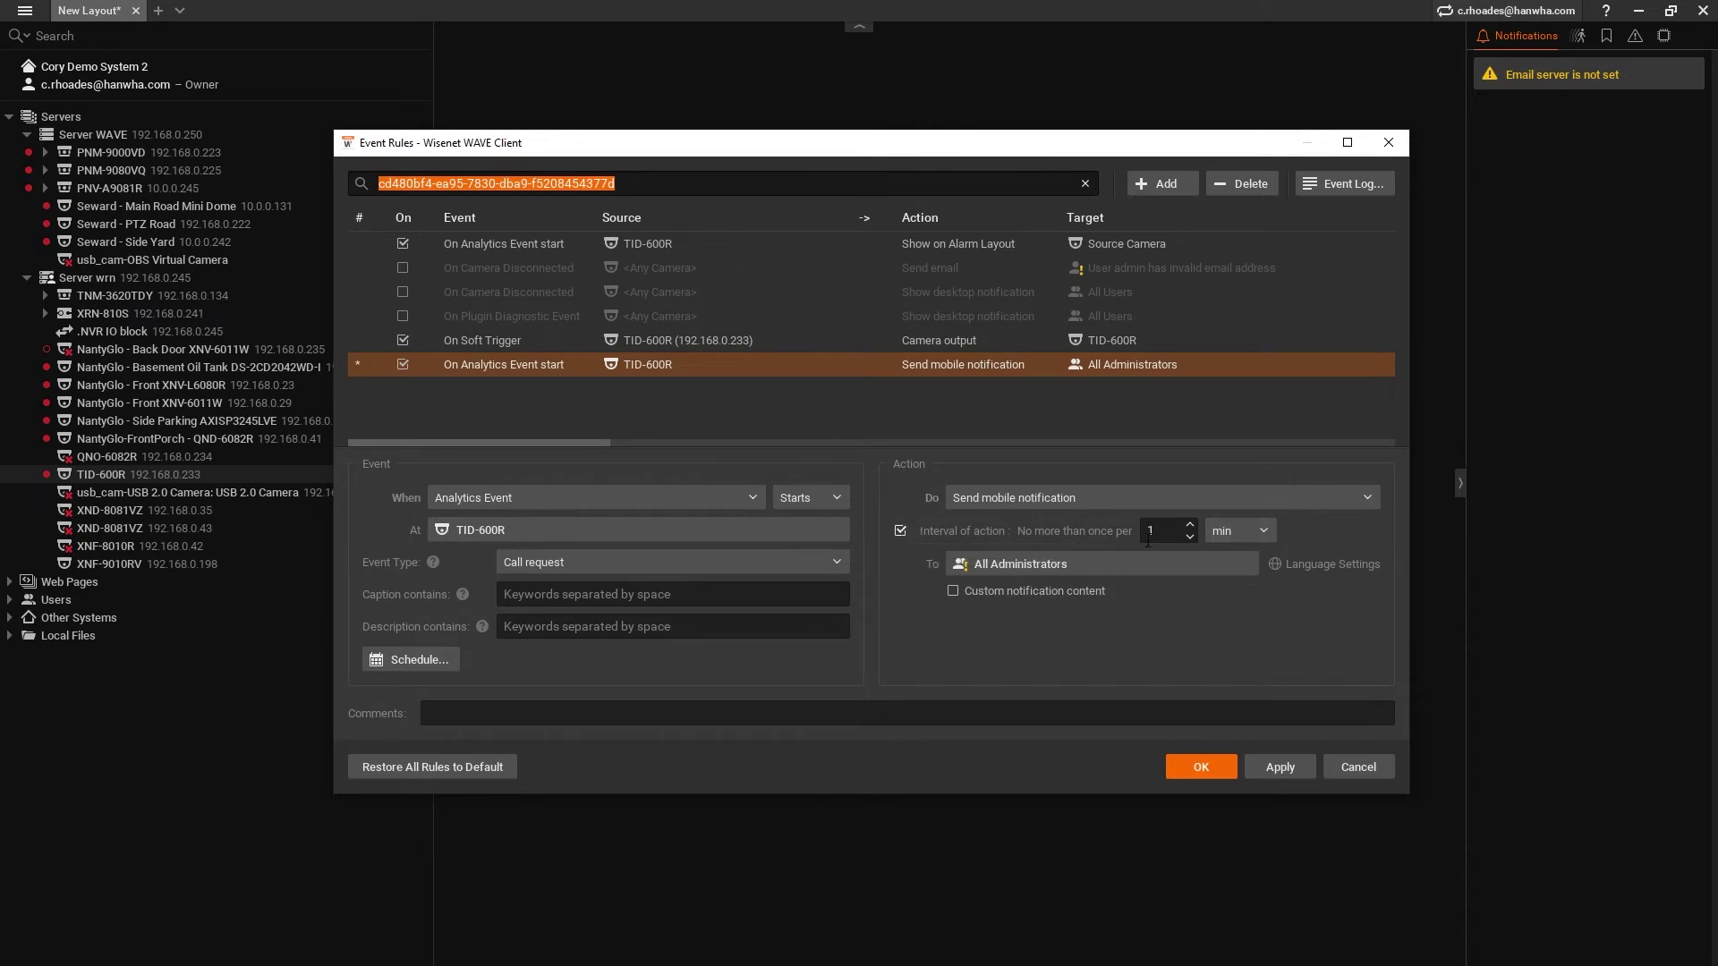
click(901, 530)
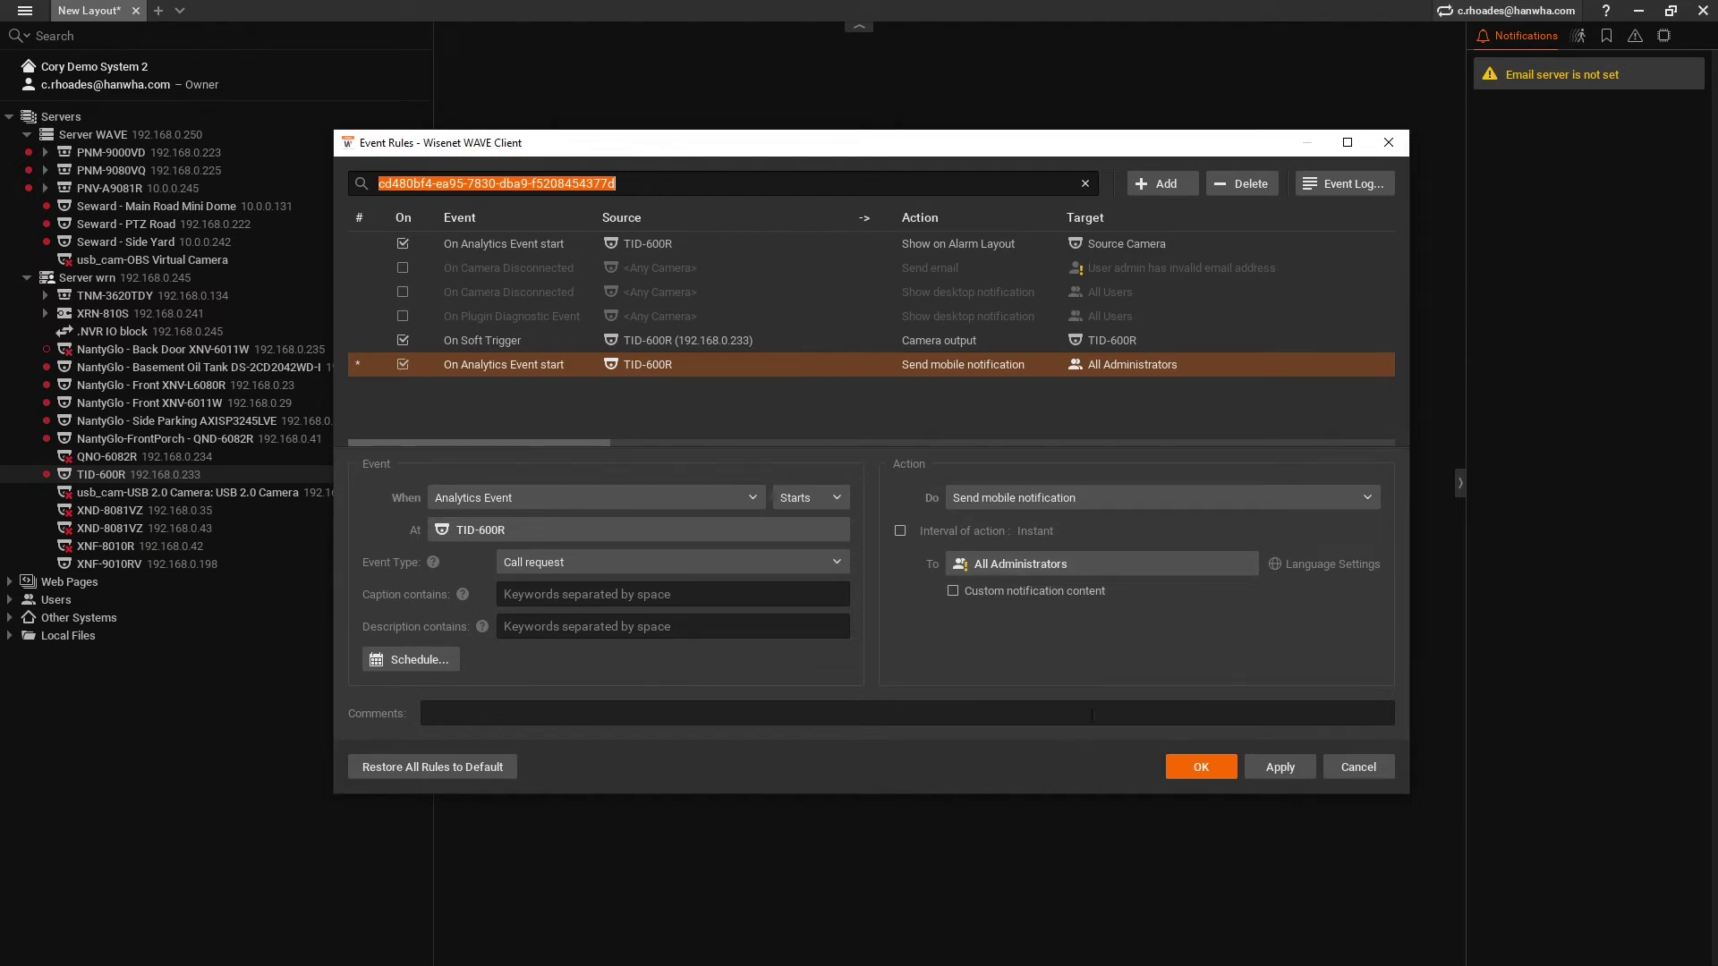
- Replace the Owner and Administrator roles with the owner's account and one other WAVE Sync user as notification recipients
click(1157, 563)
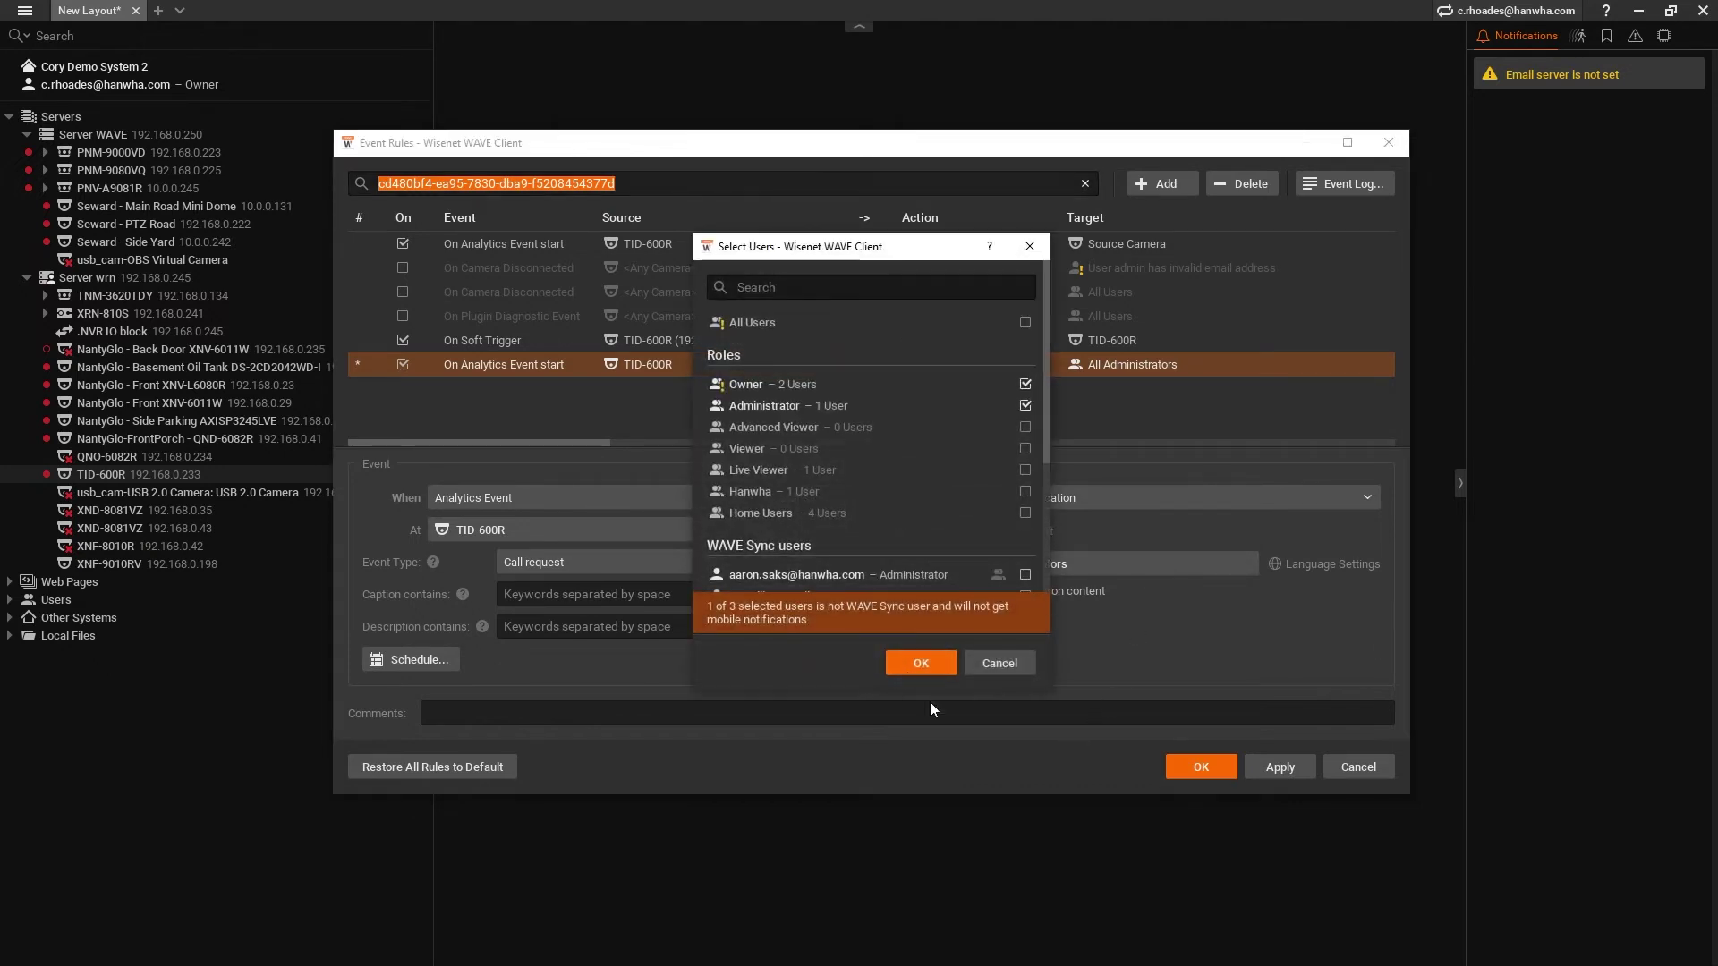
click(1025, 384)
click(1026, 405)
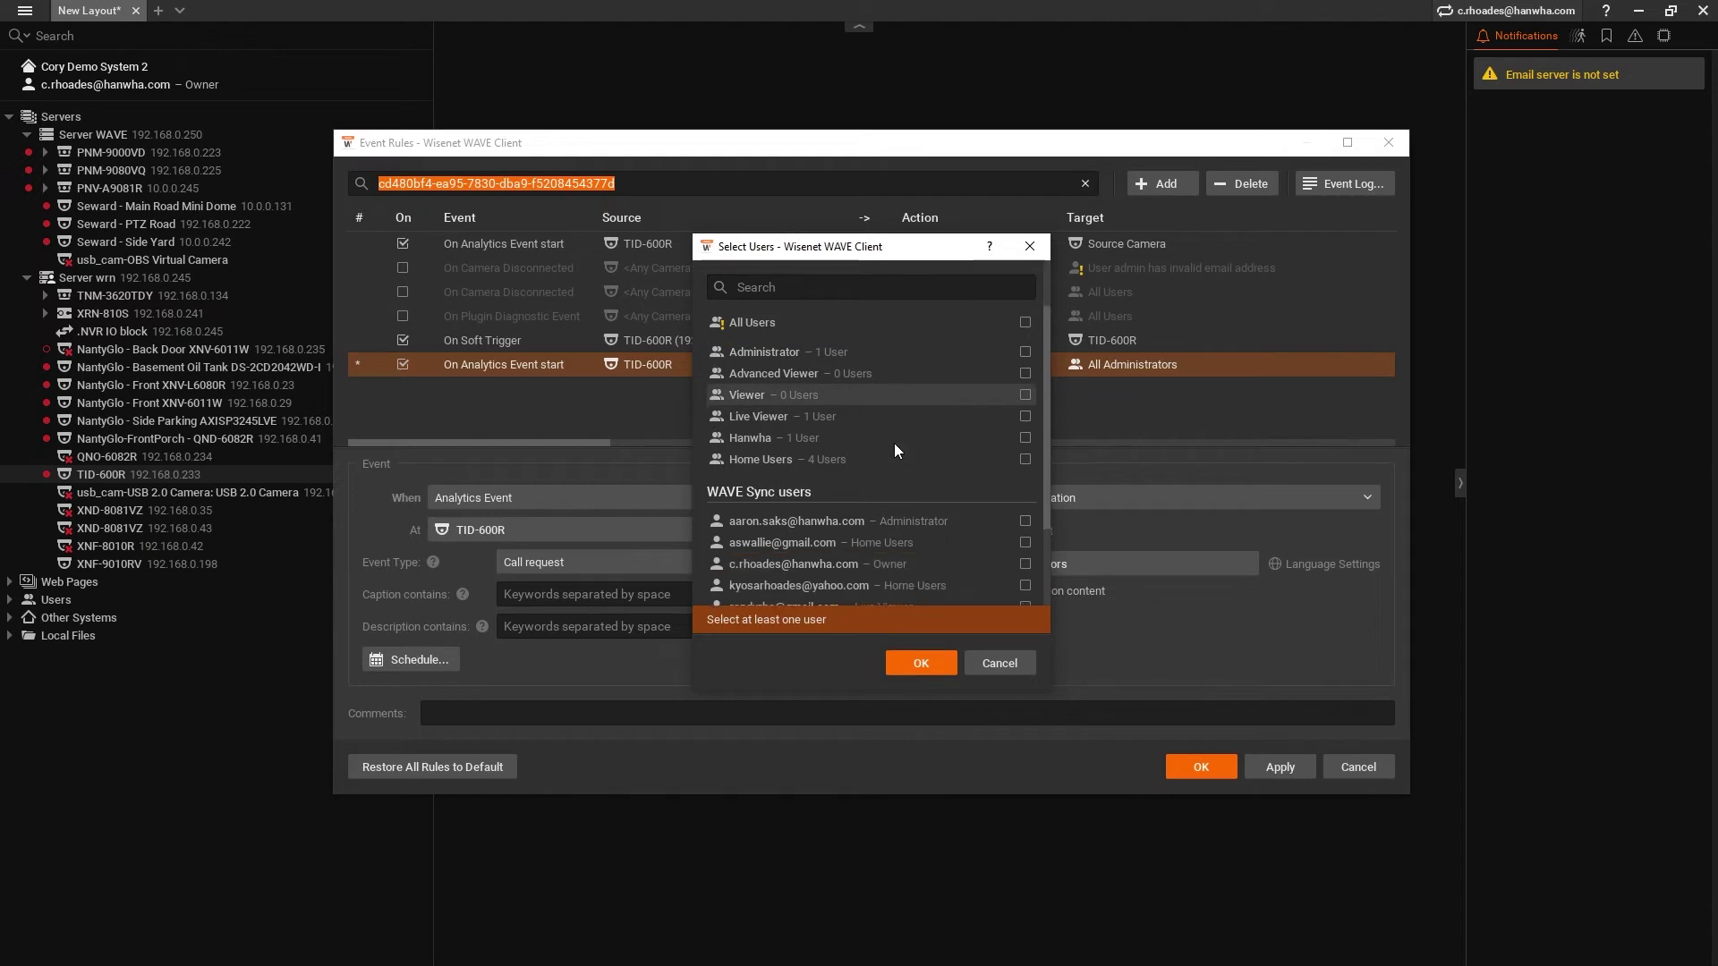
scroll(895, 446, down, 3)
scroll(894, 447, up, 3)
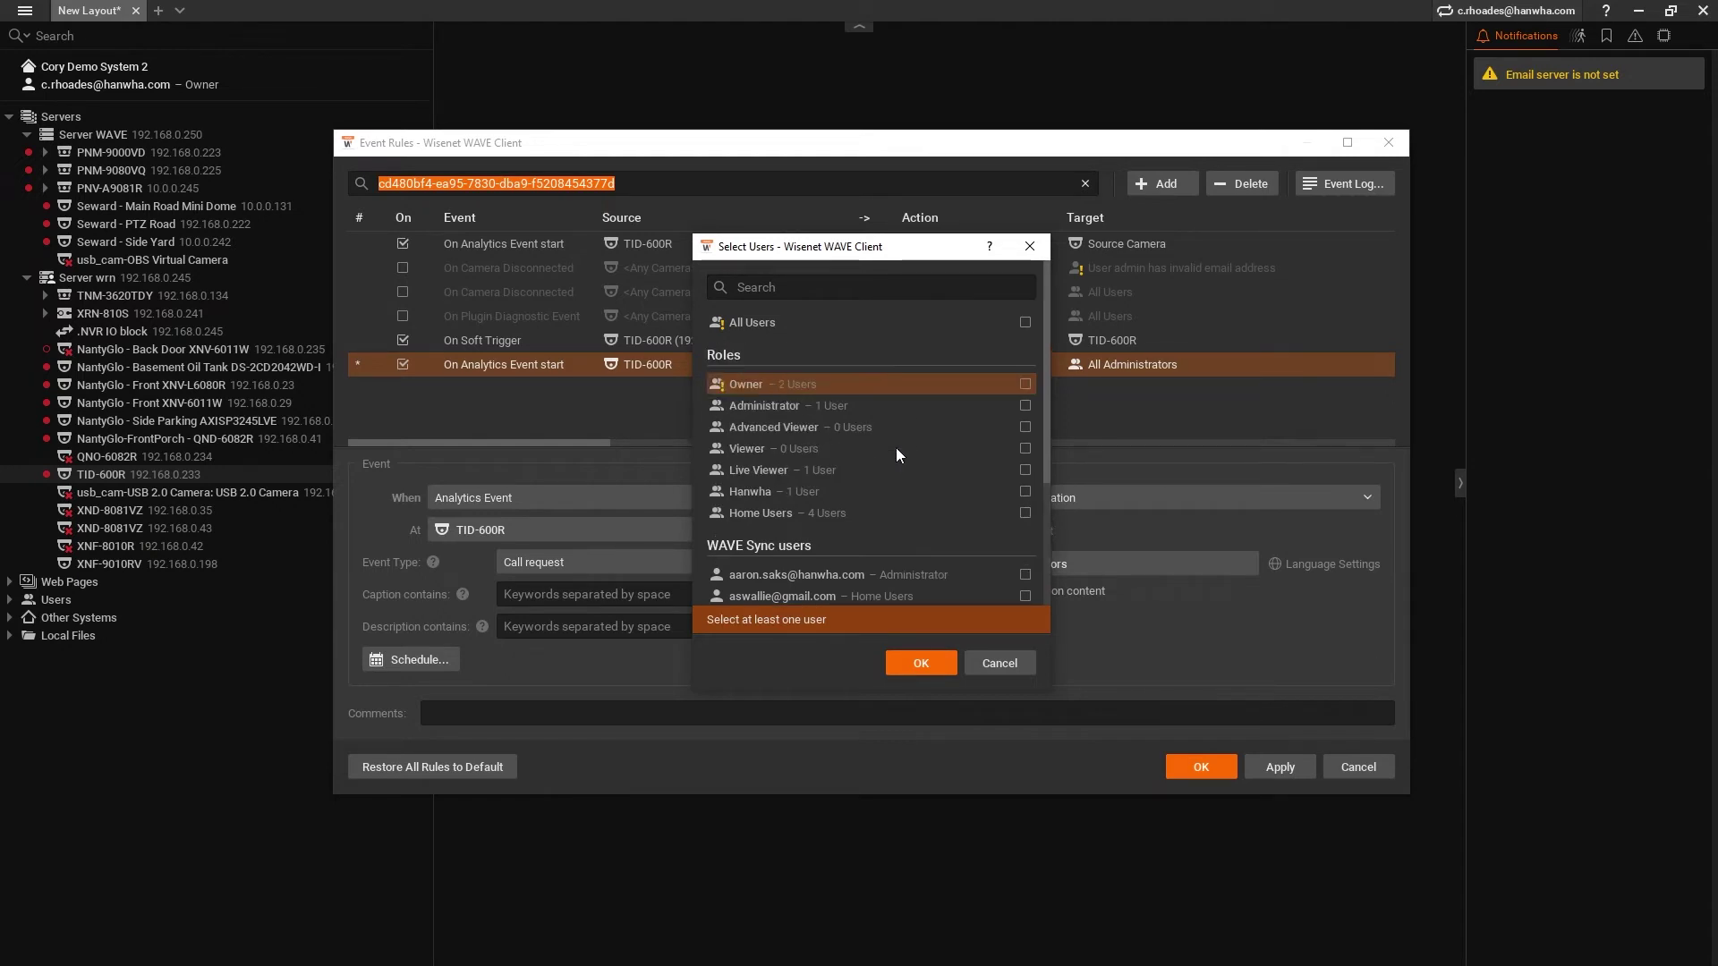
scroll(900, 448, down, 5)
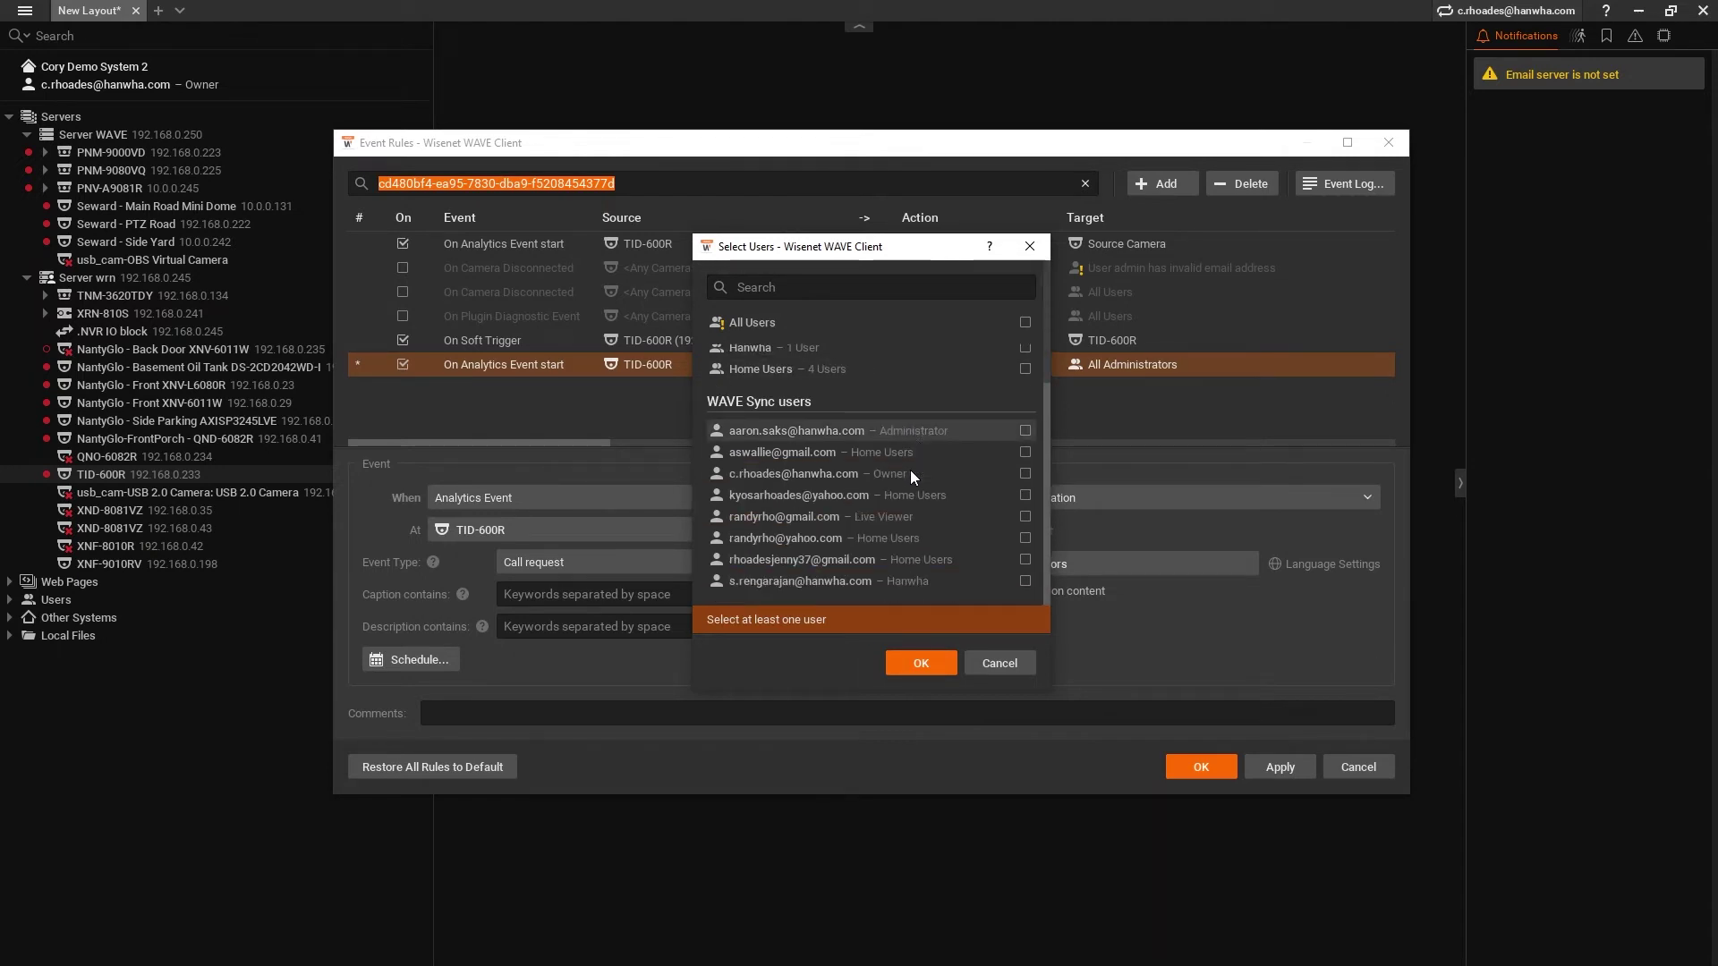
click(913, 475)
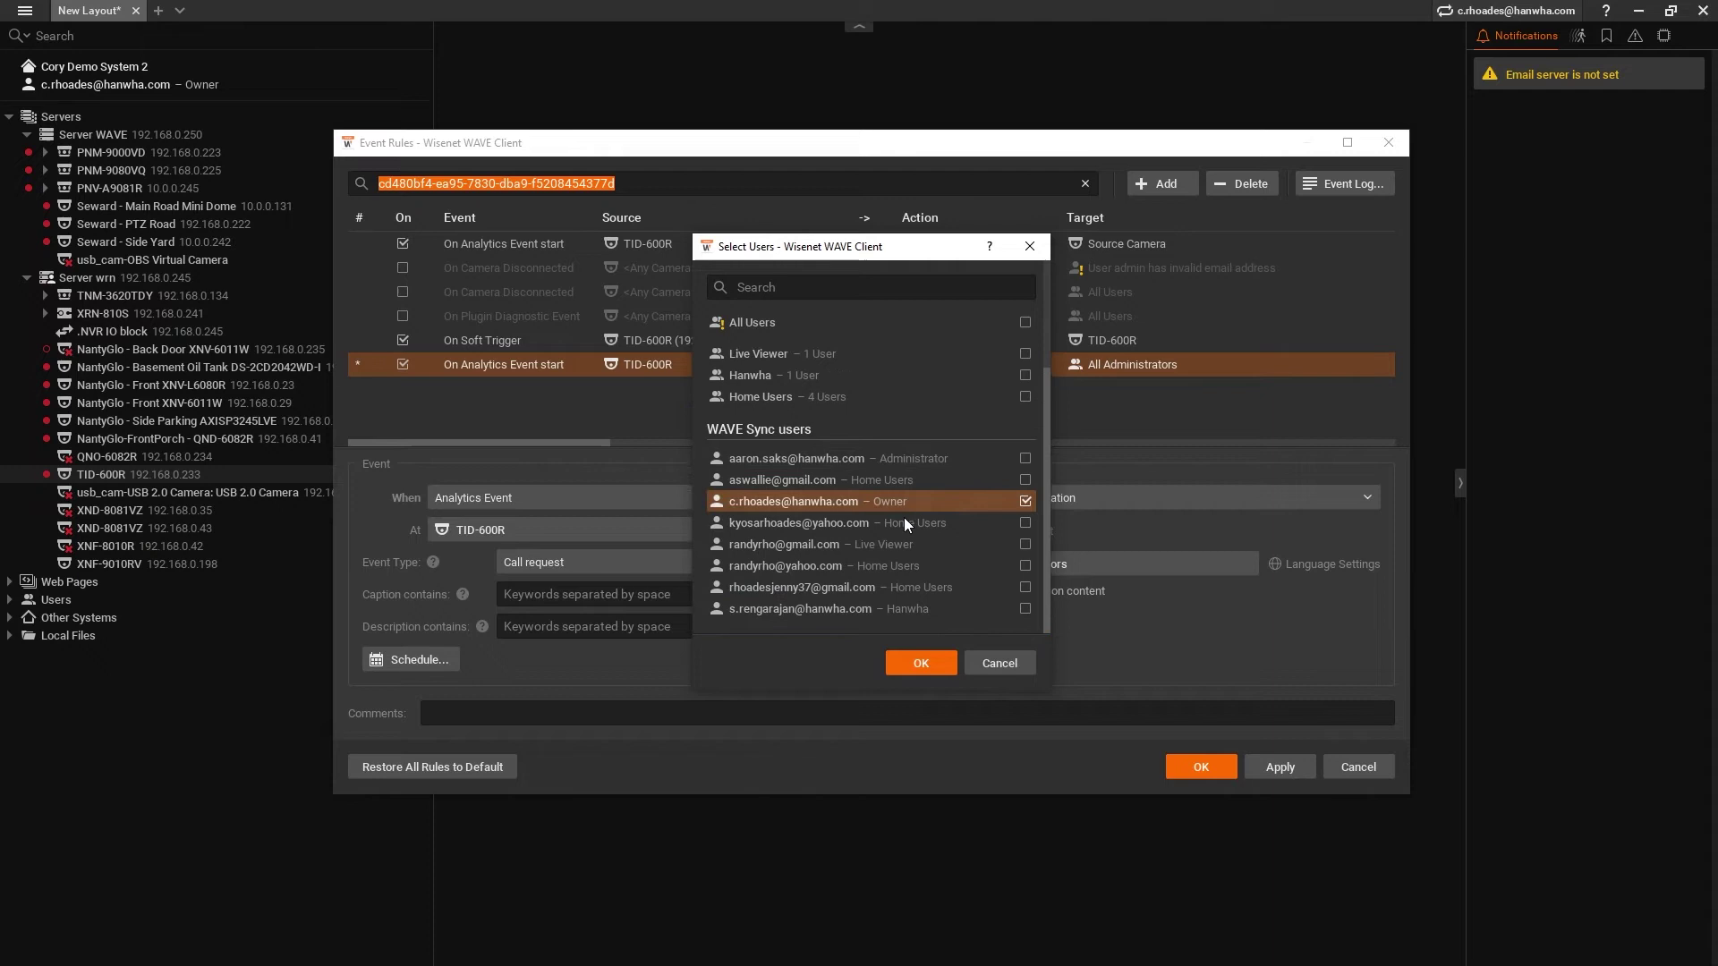
click(903, 609)
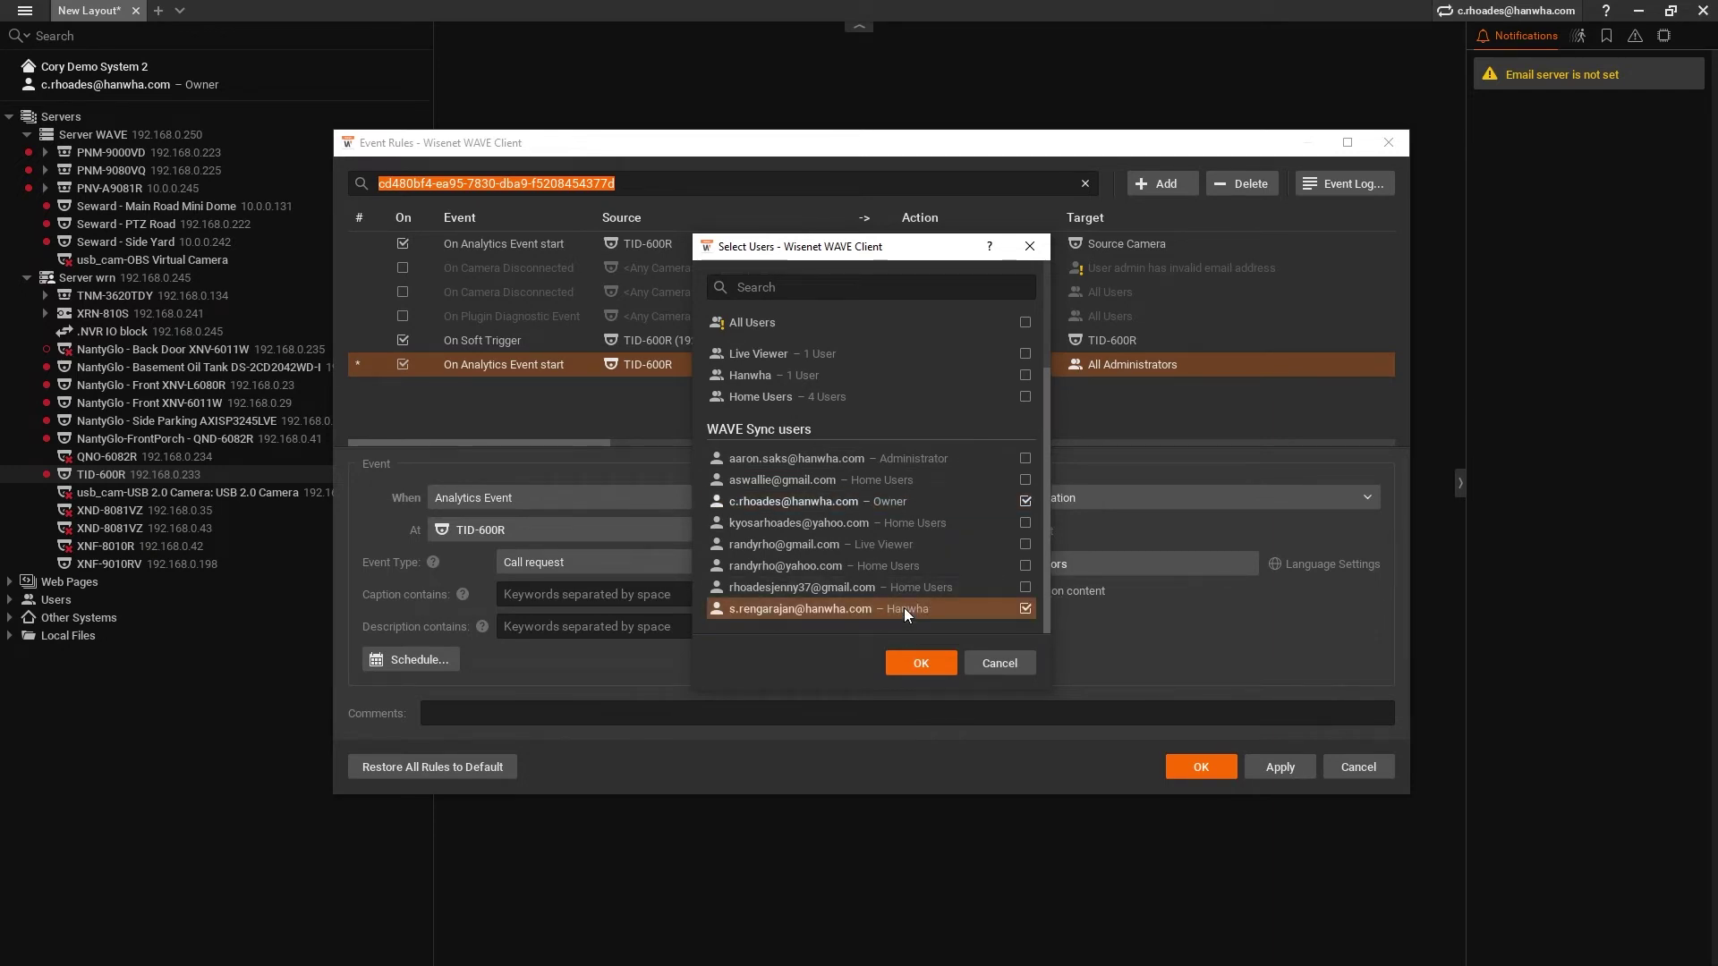
click(936, 666)
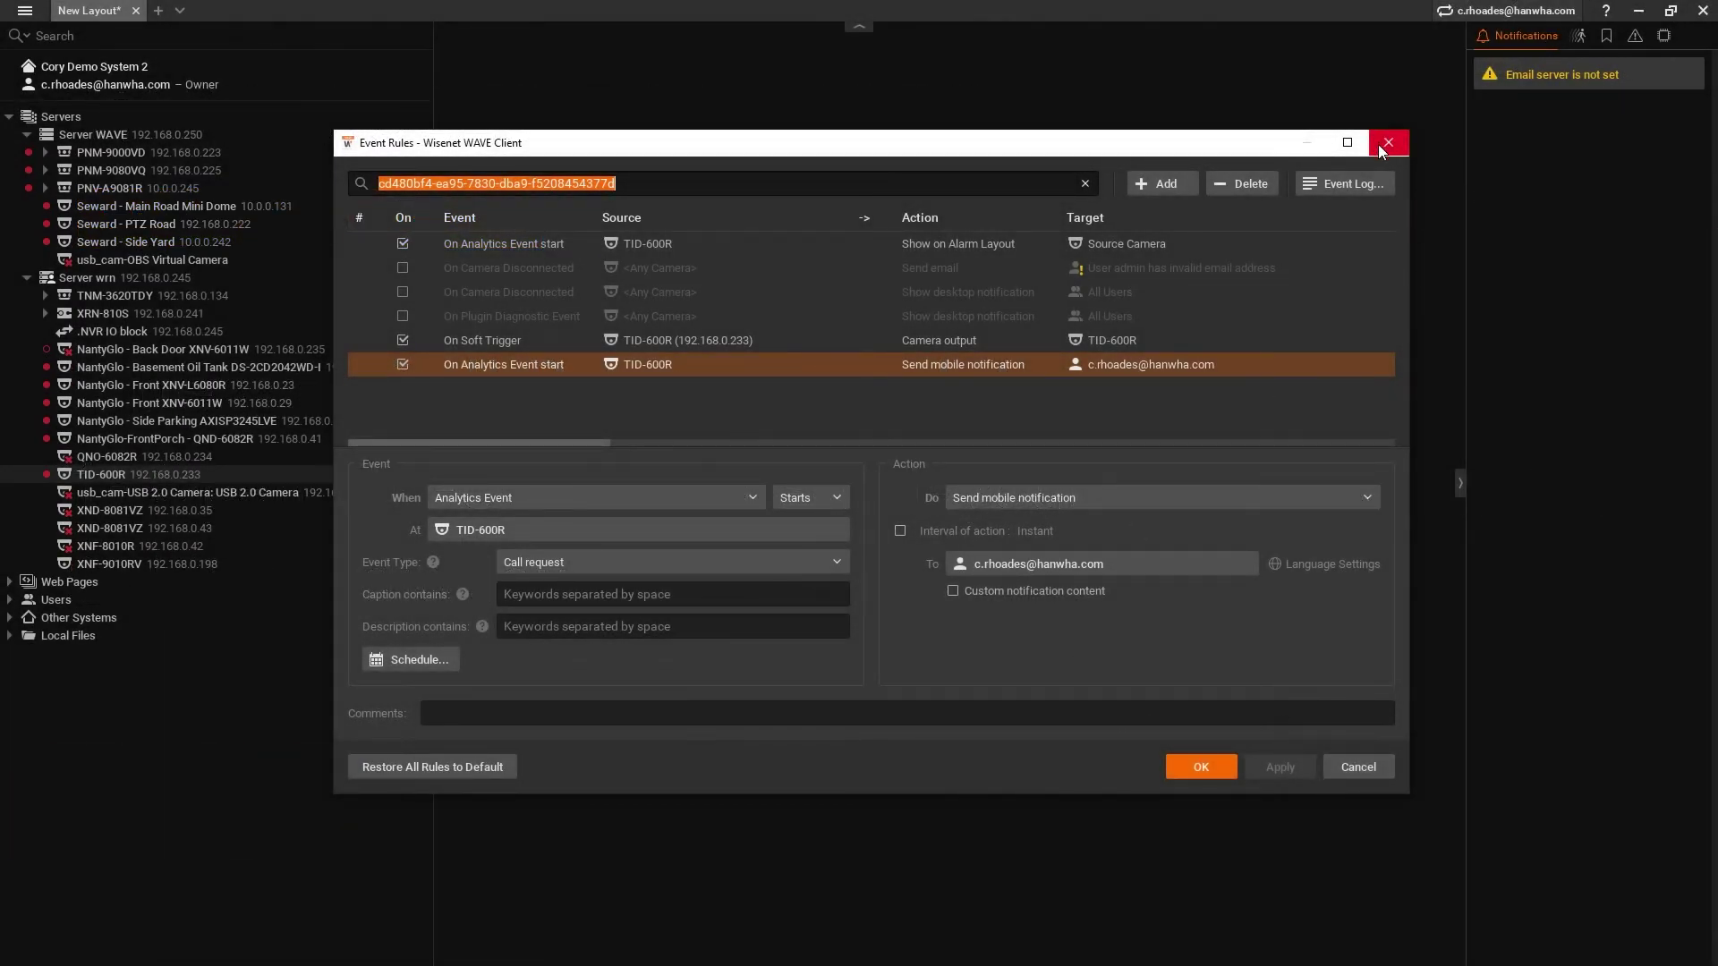
- Add a new rule triggered by a Call request Analytics Event from camera TID-600R
click(1163, 184)
click(591, 558)
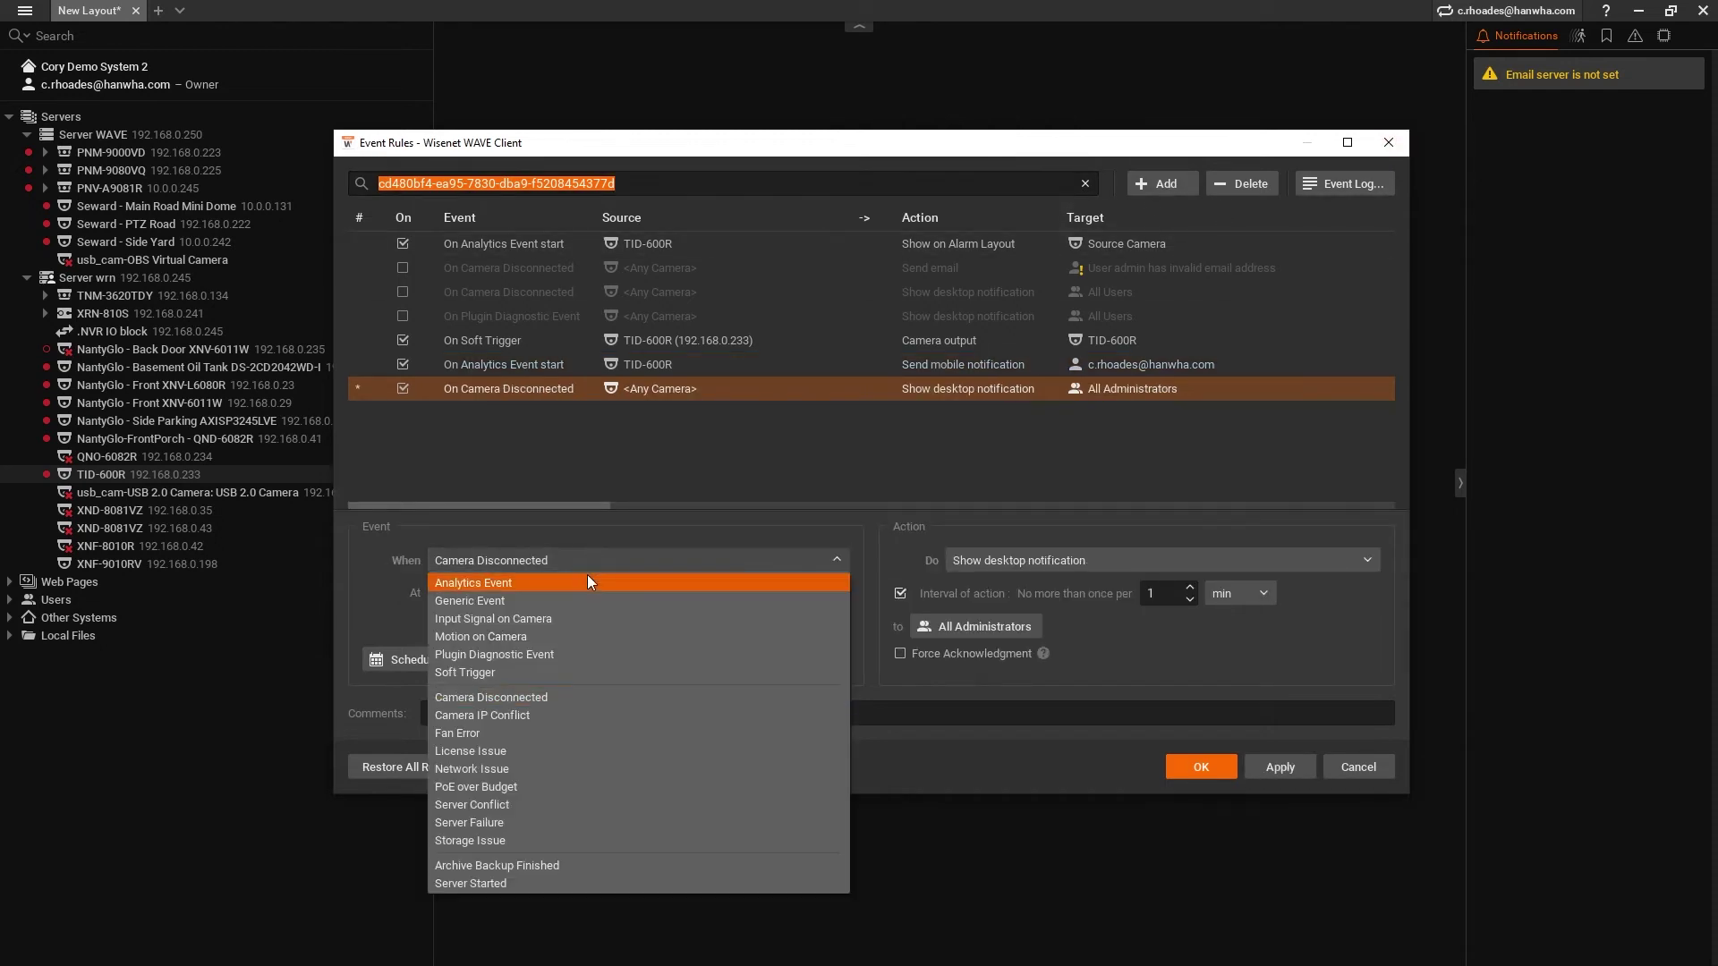
click(588, 580)
click(576, 531)
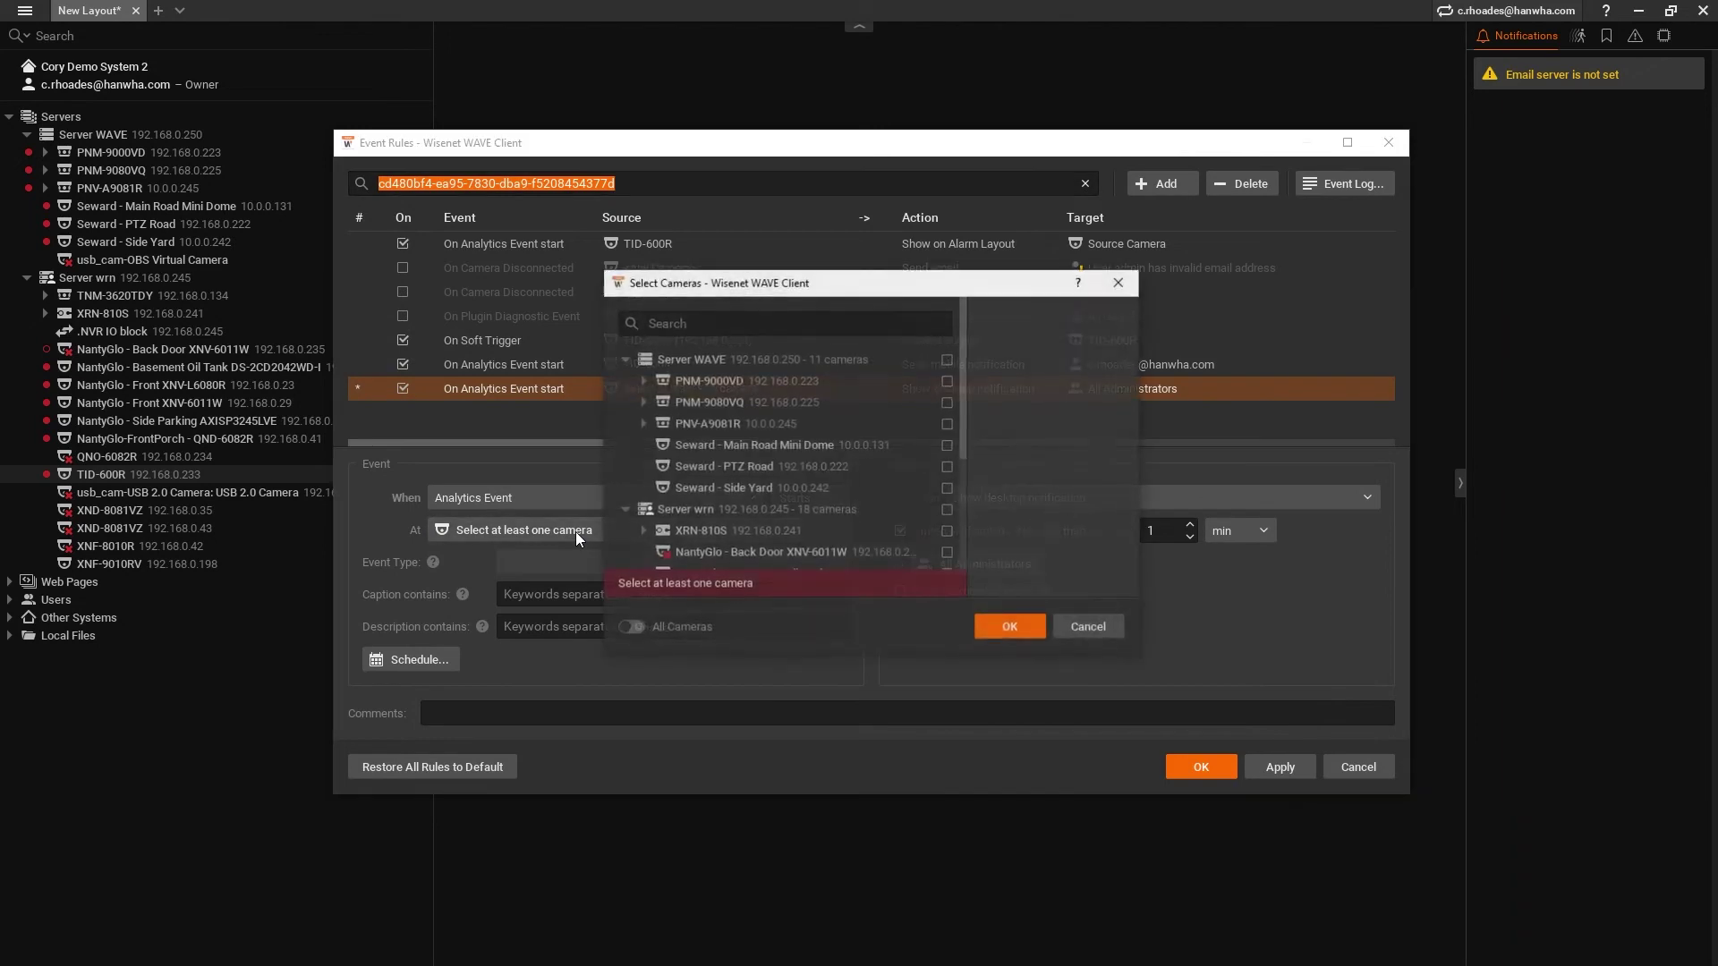
scroll(902, 476, down, 3)
click(878, 517)
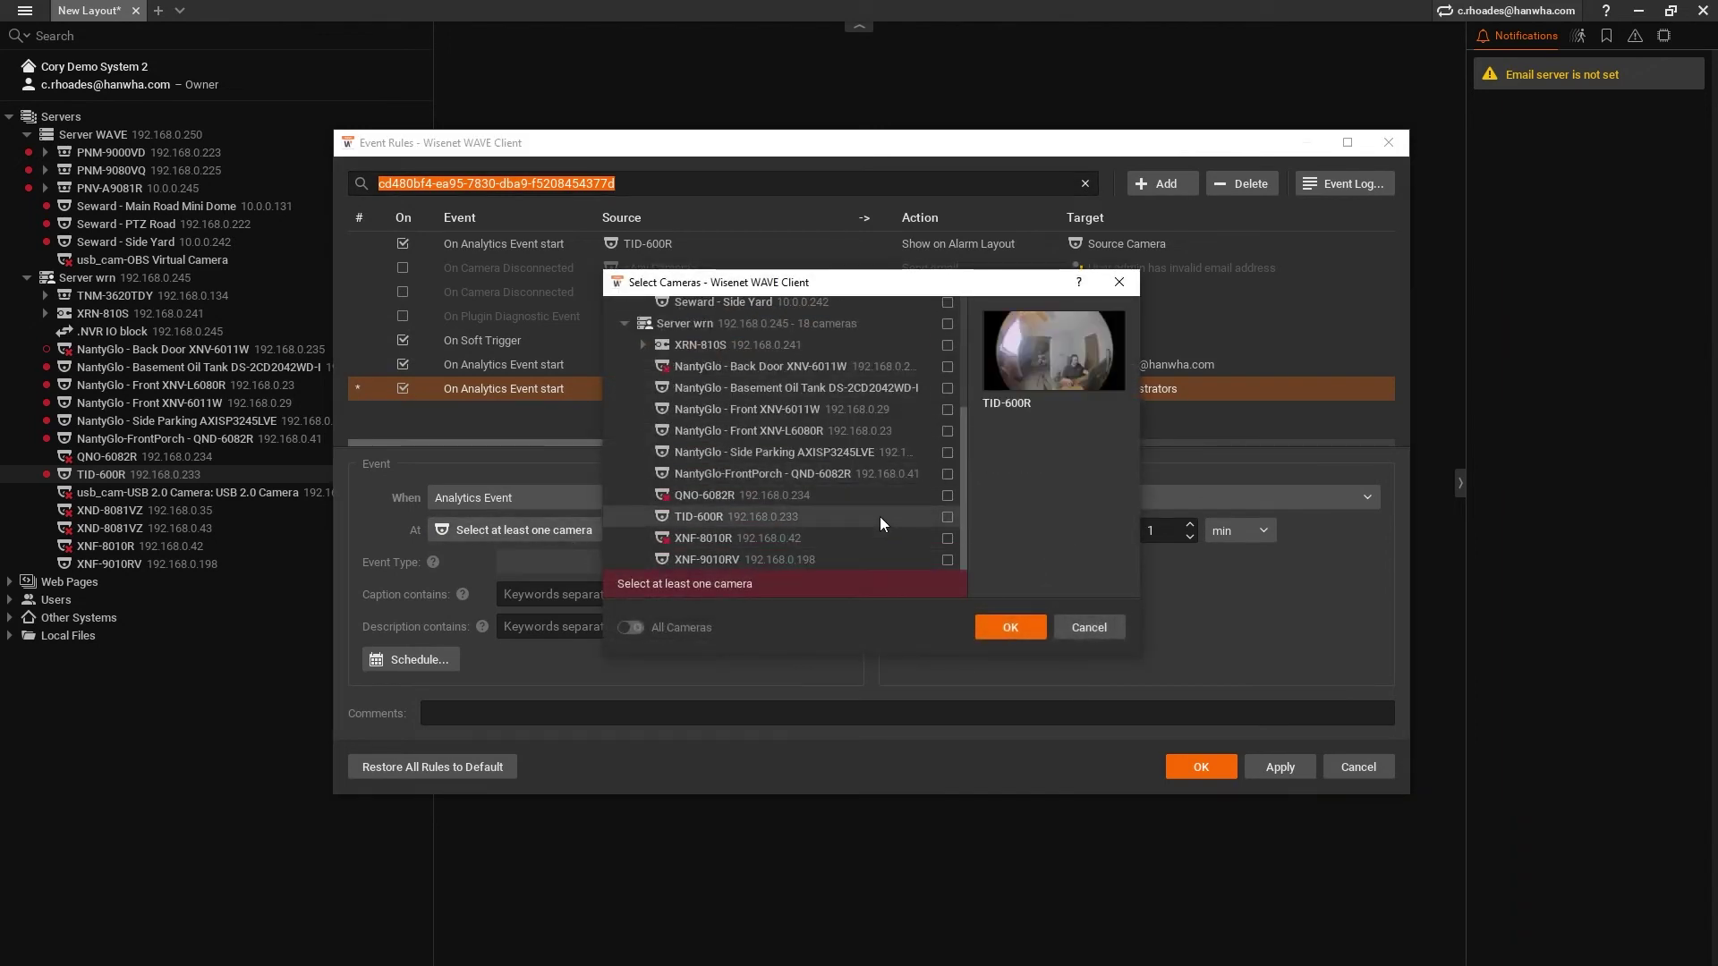
click(1007, 626)
click(600, 564)
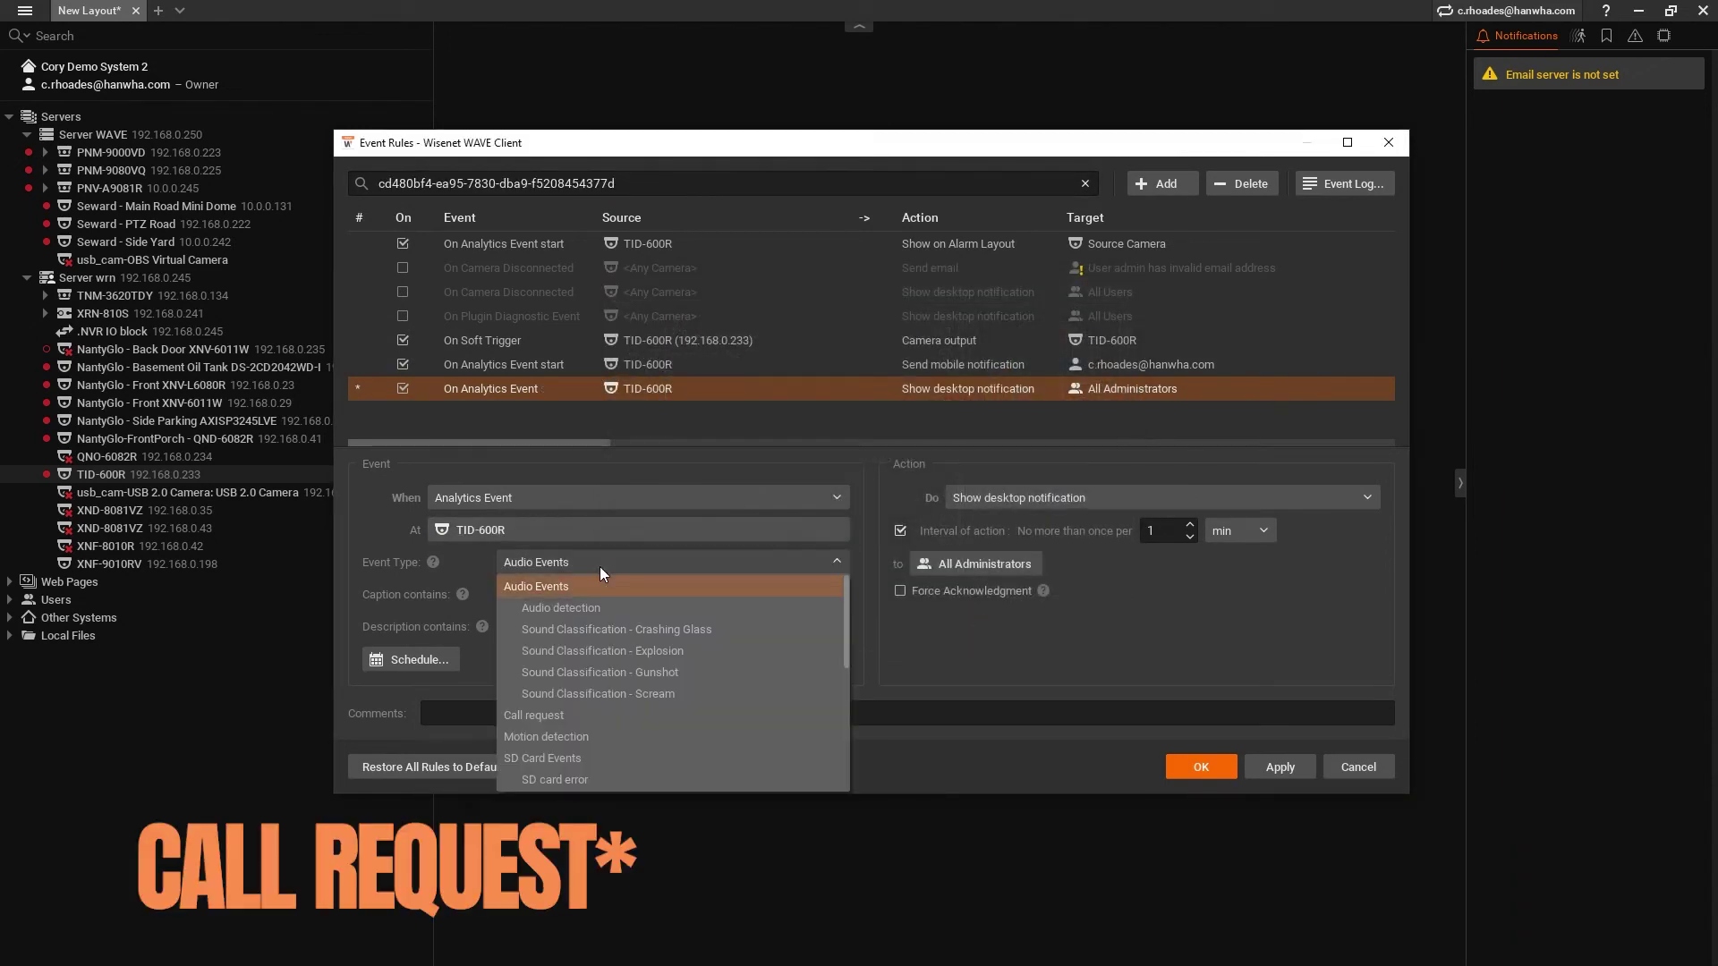
click(592, 712)
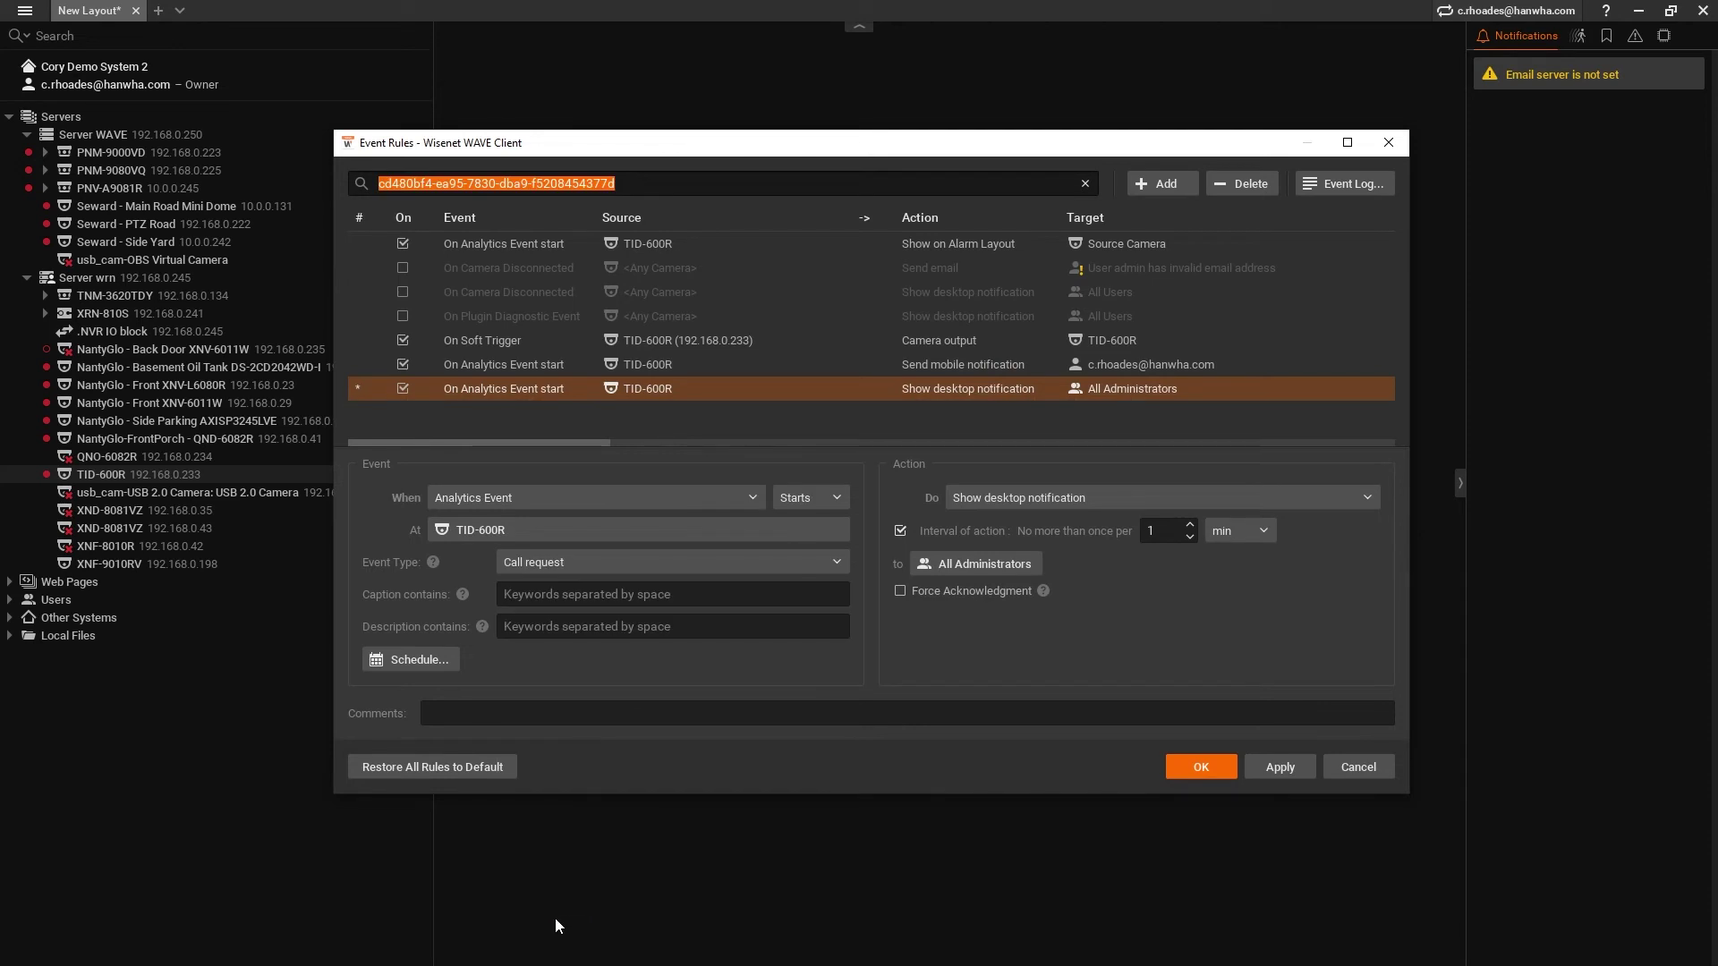
- Set the action to Show on Alarm Layout with camera TID-600R, with no action interval
click(1021, 499)
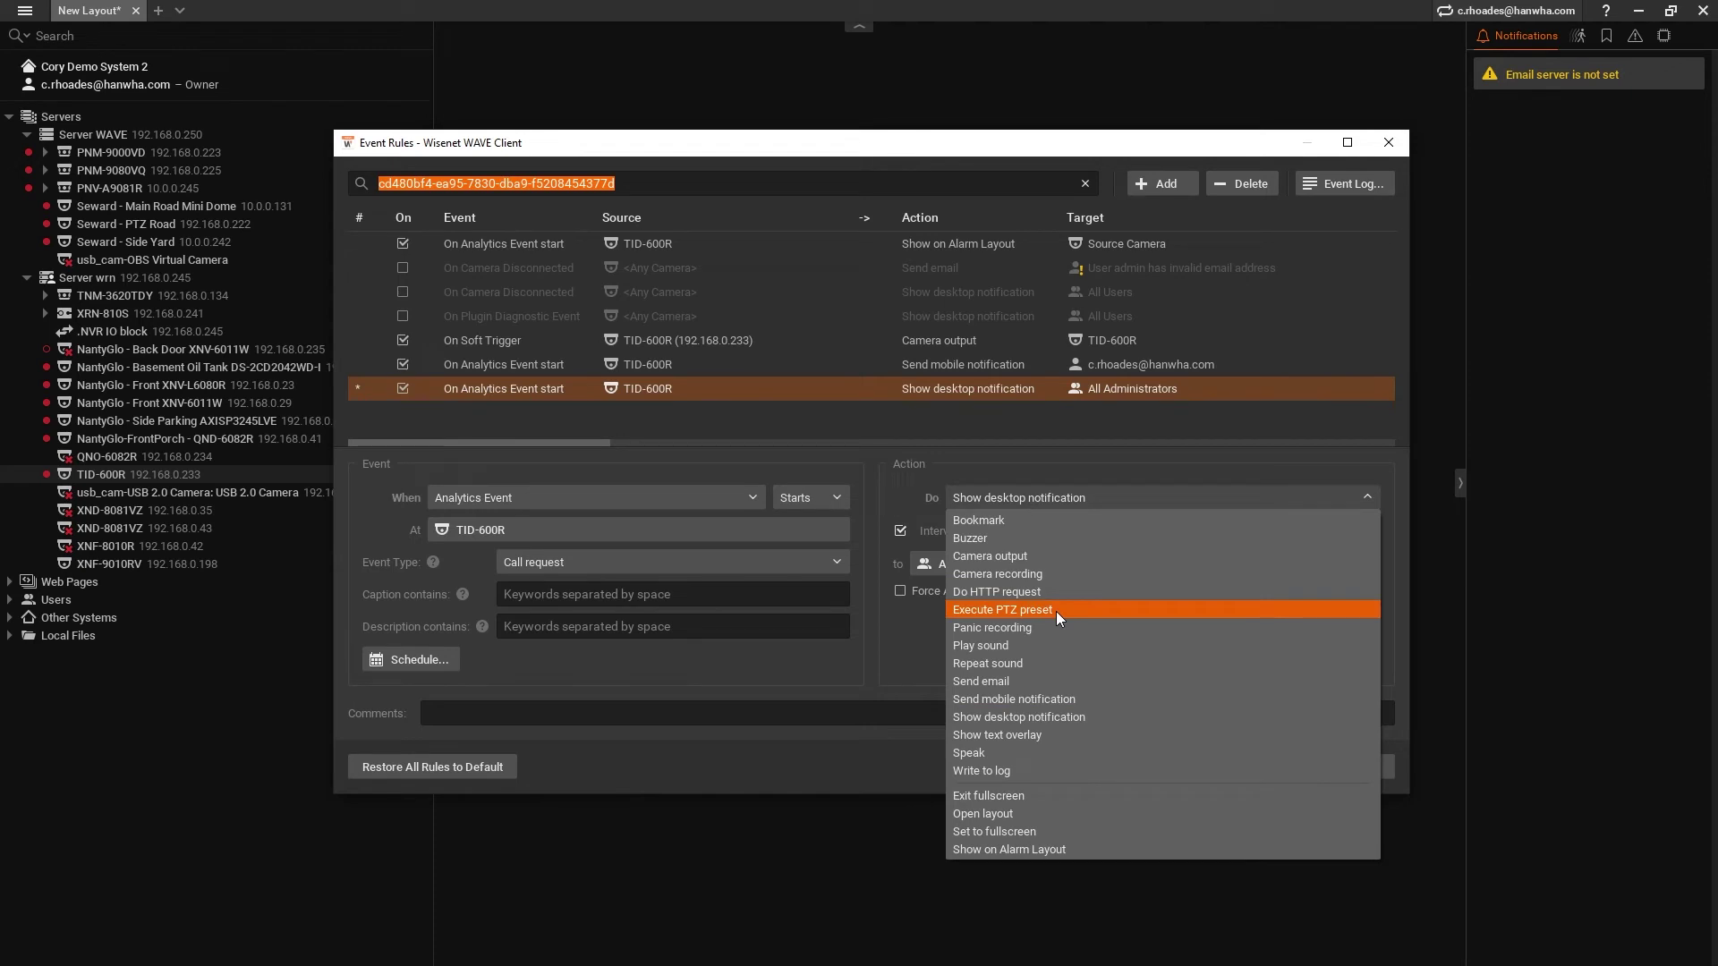
click(1068, 846)
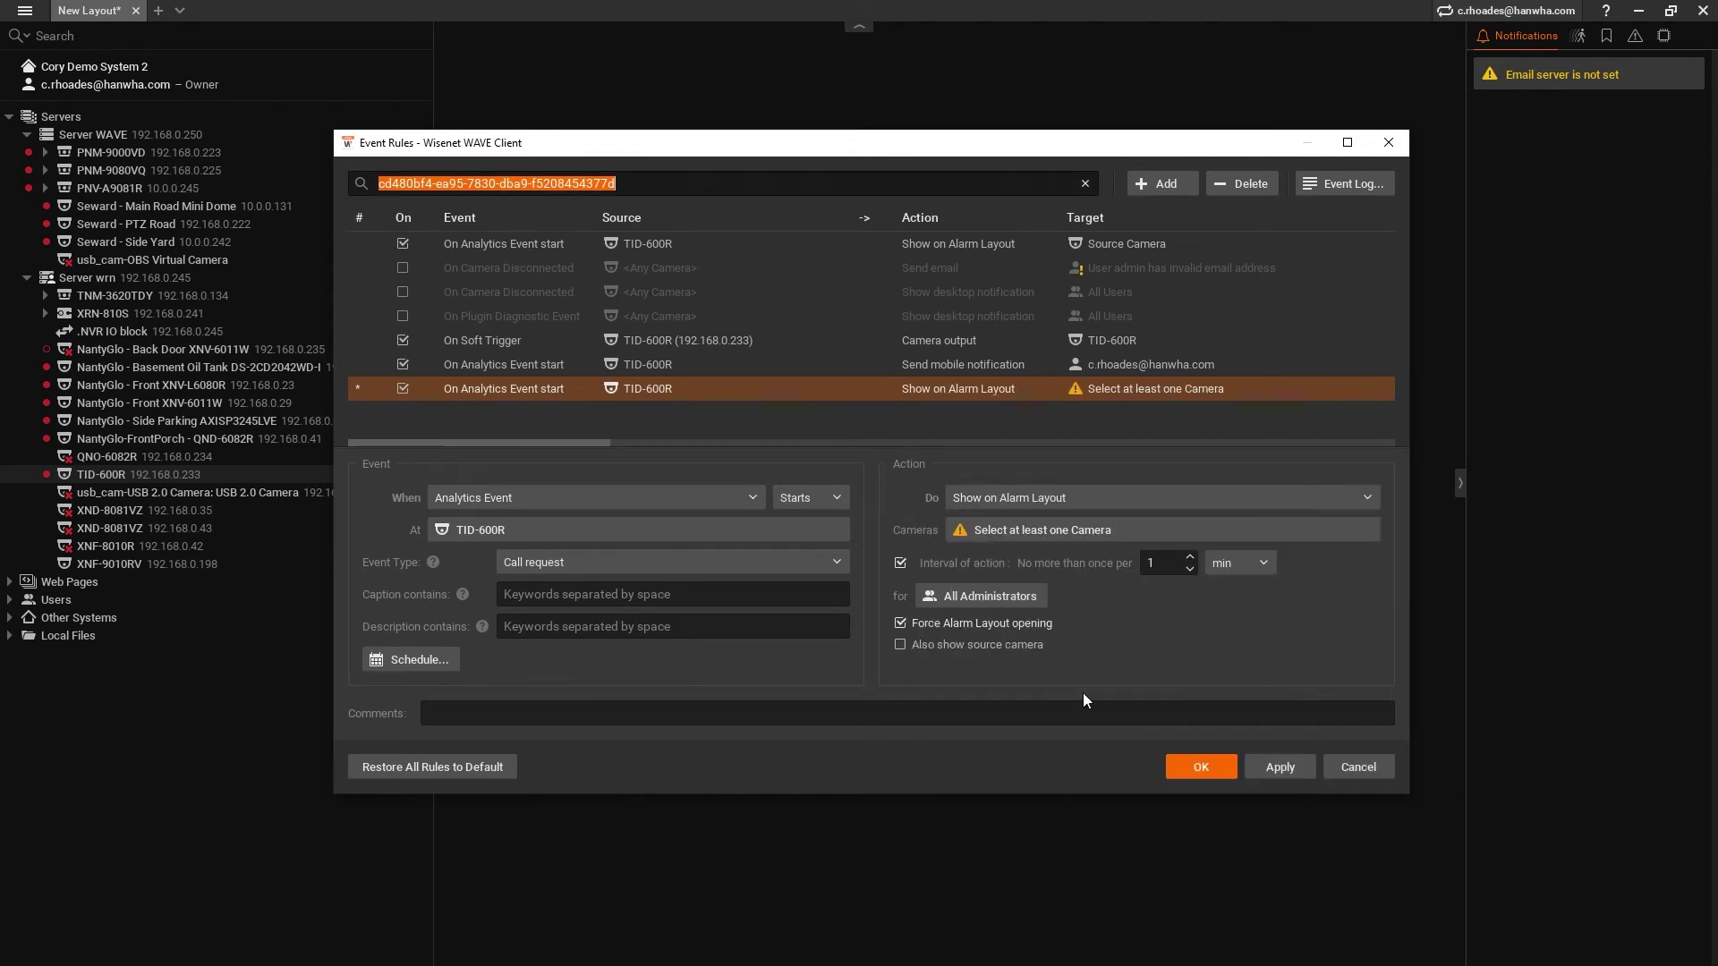
click(1043, 532)
scroll(802, 508, down, 5)
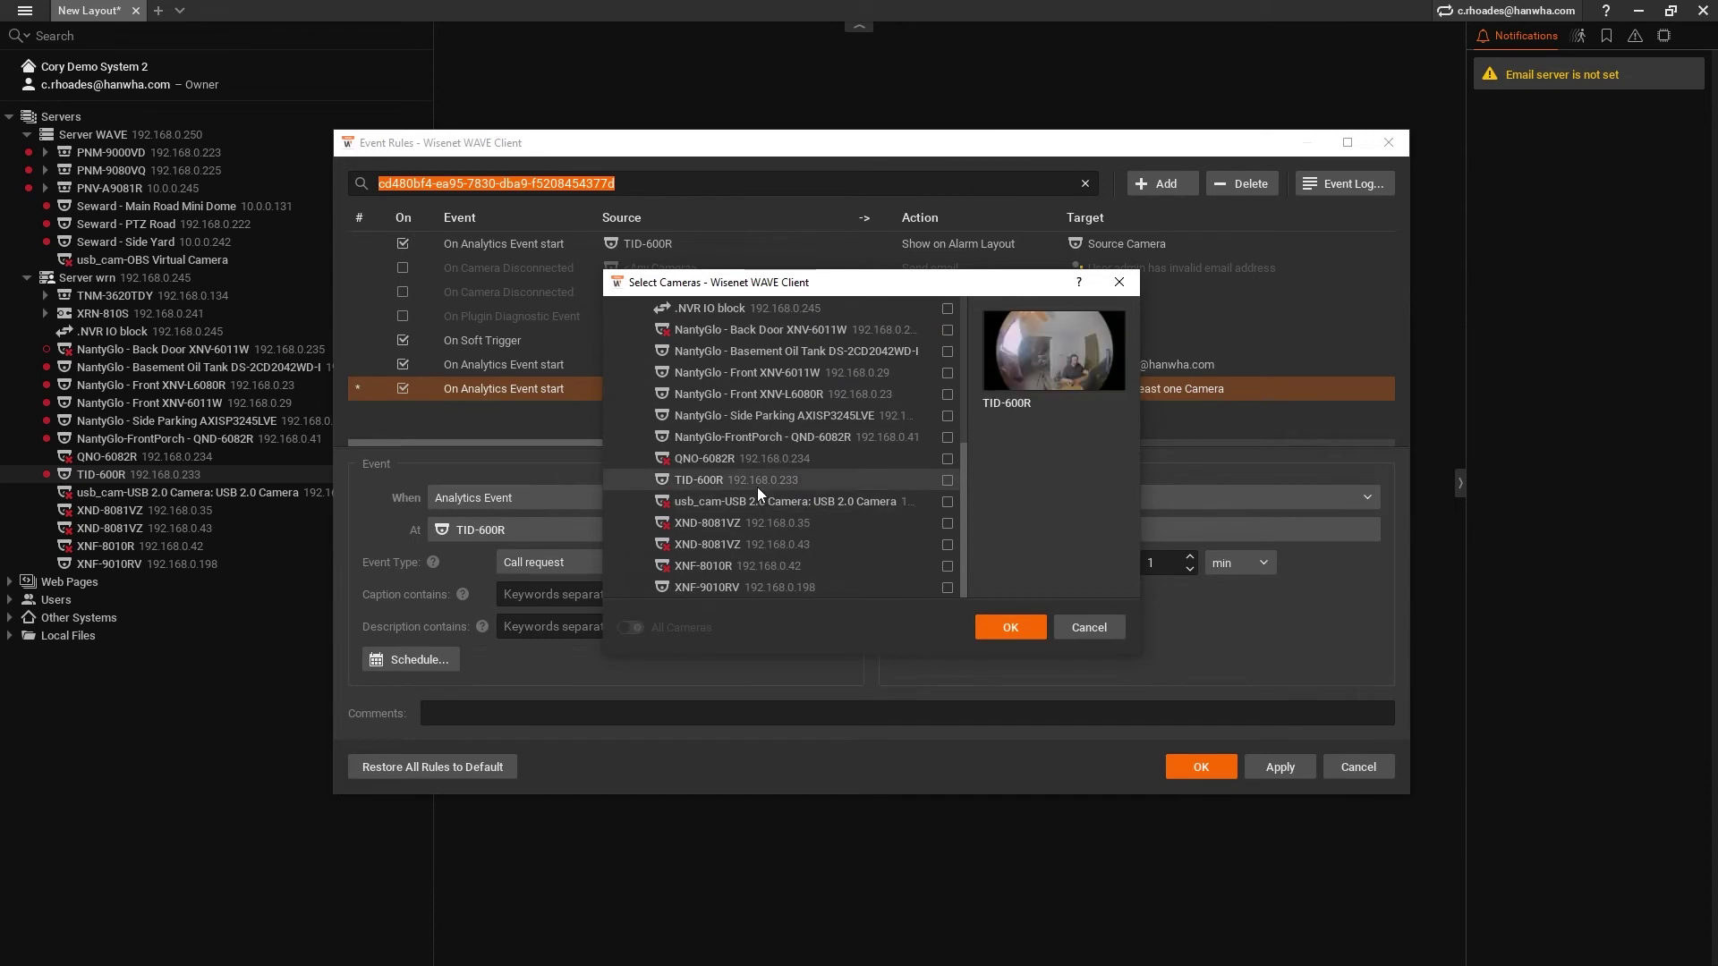
click(757, 486)
click(1033, 630)
click(902, 564)
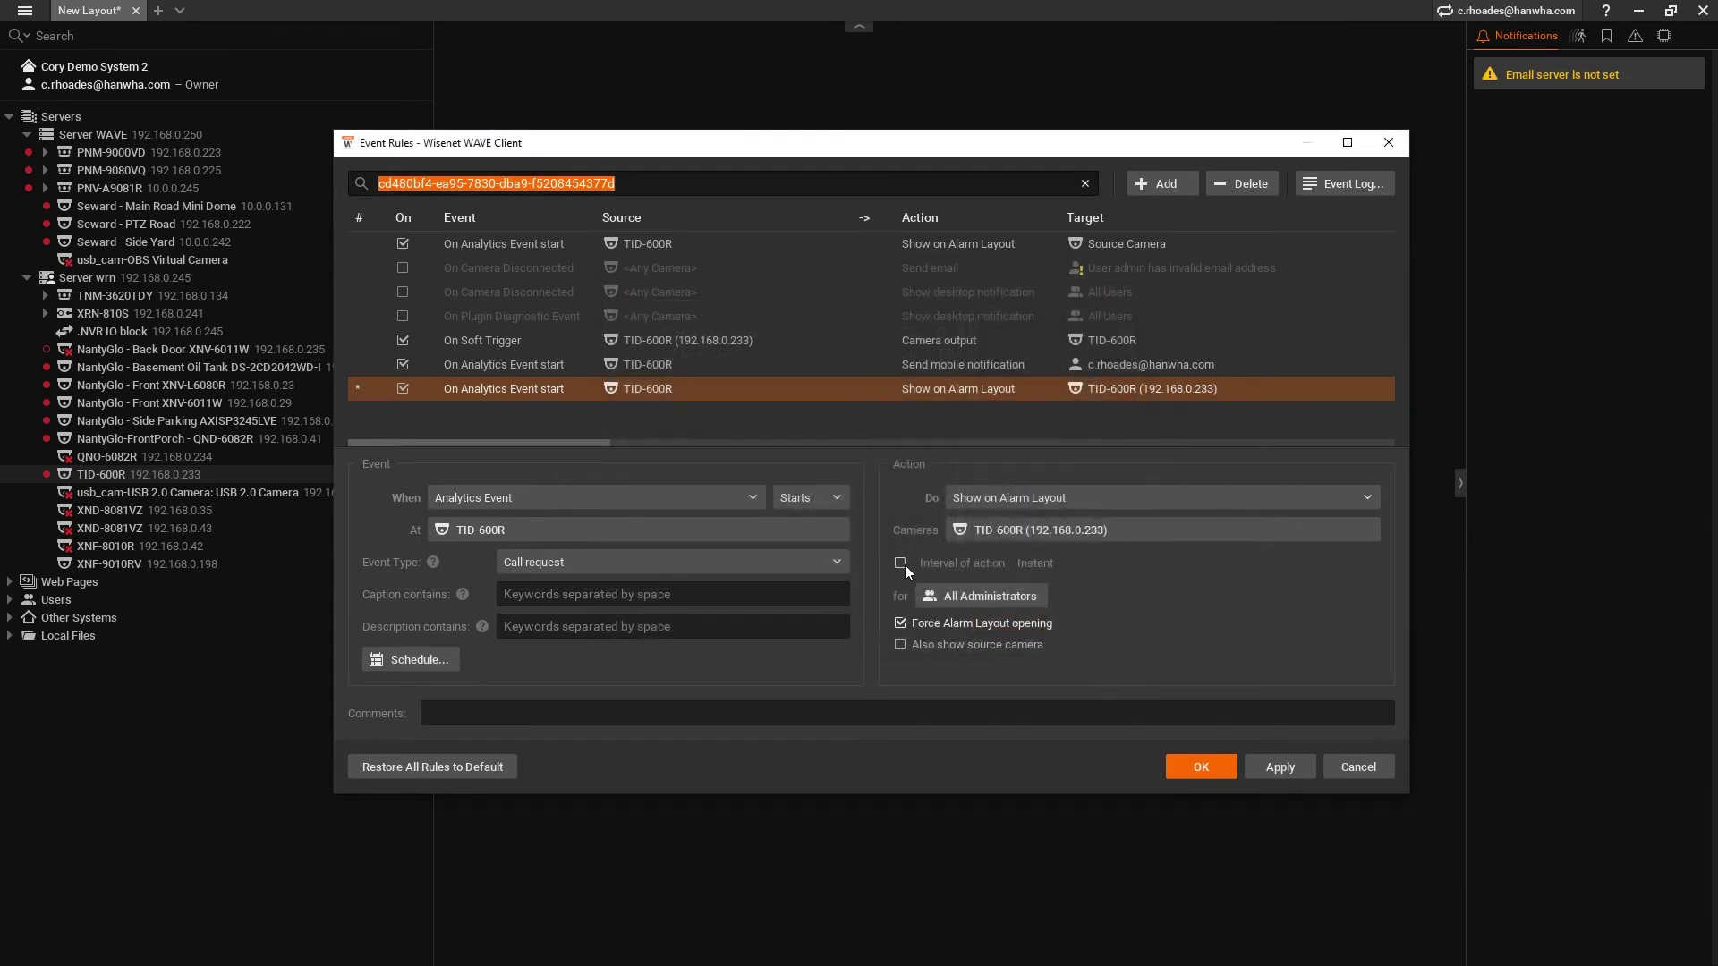
- Replace the Owner and Administrator roles with the owner's account and one other user as alarm layout recipients
click(970, 594)
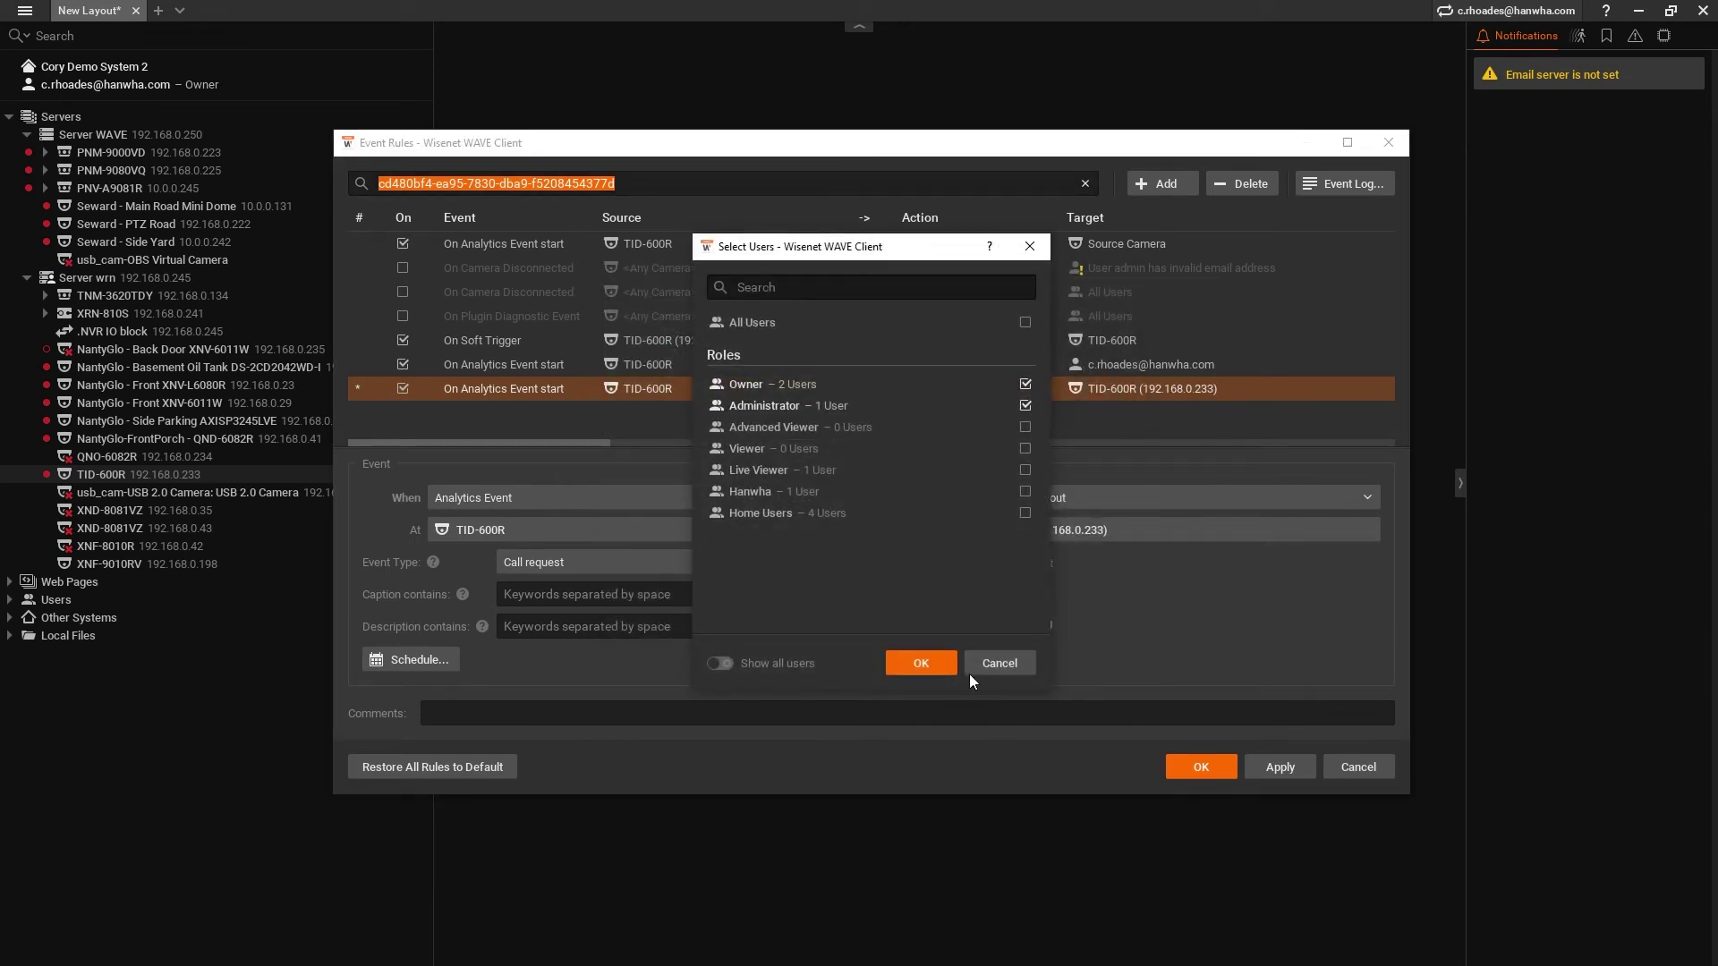
click(1026, 384)
click(1025, 405)
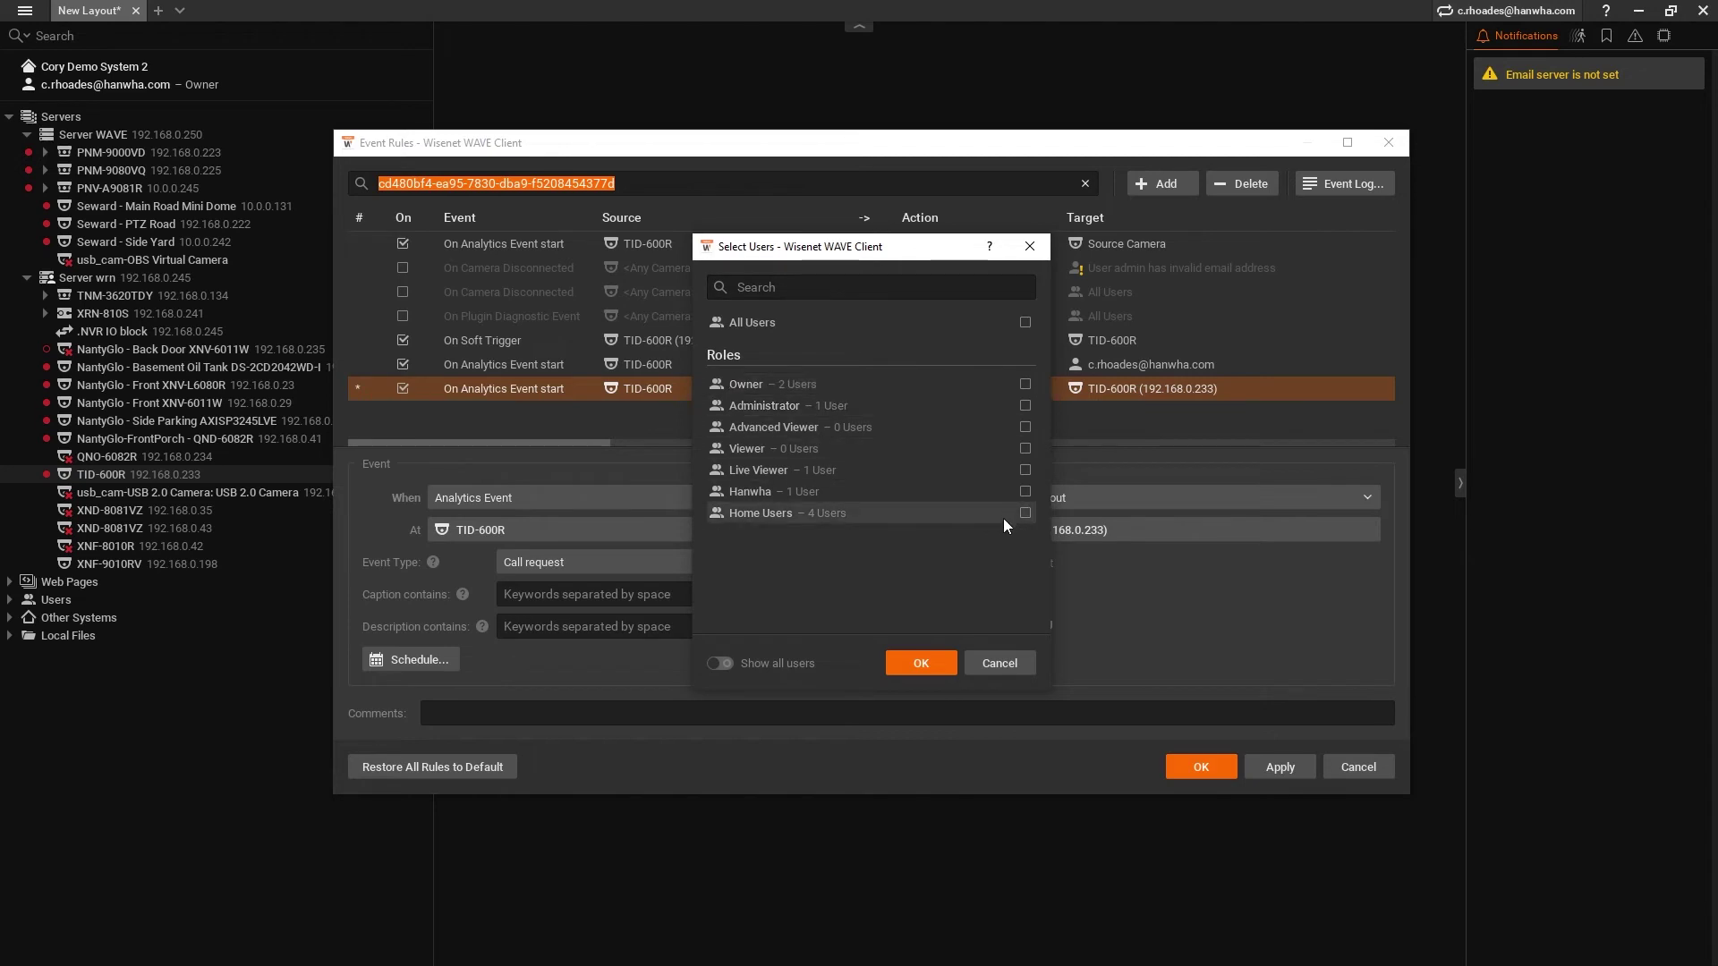
click(721, 662)
scroll(857, 438, down, 1)
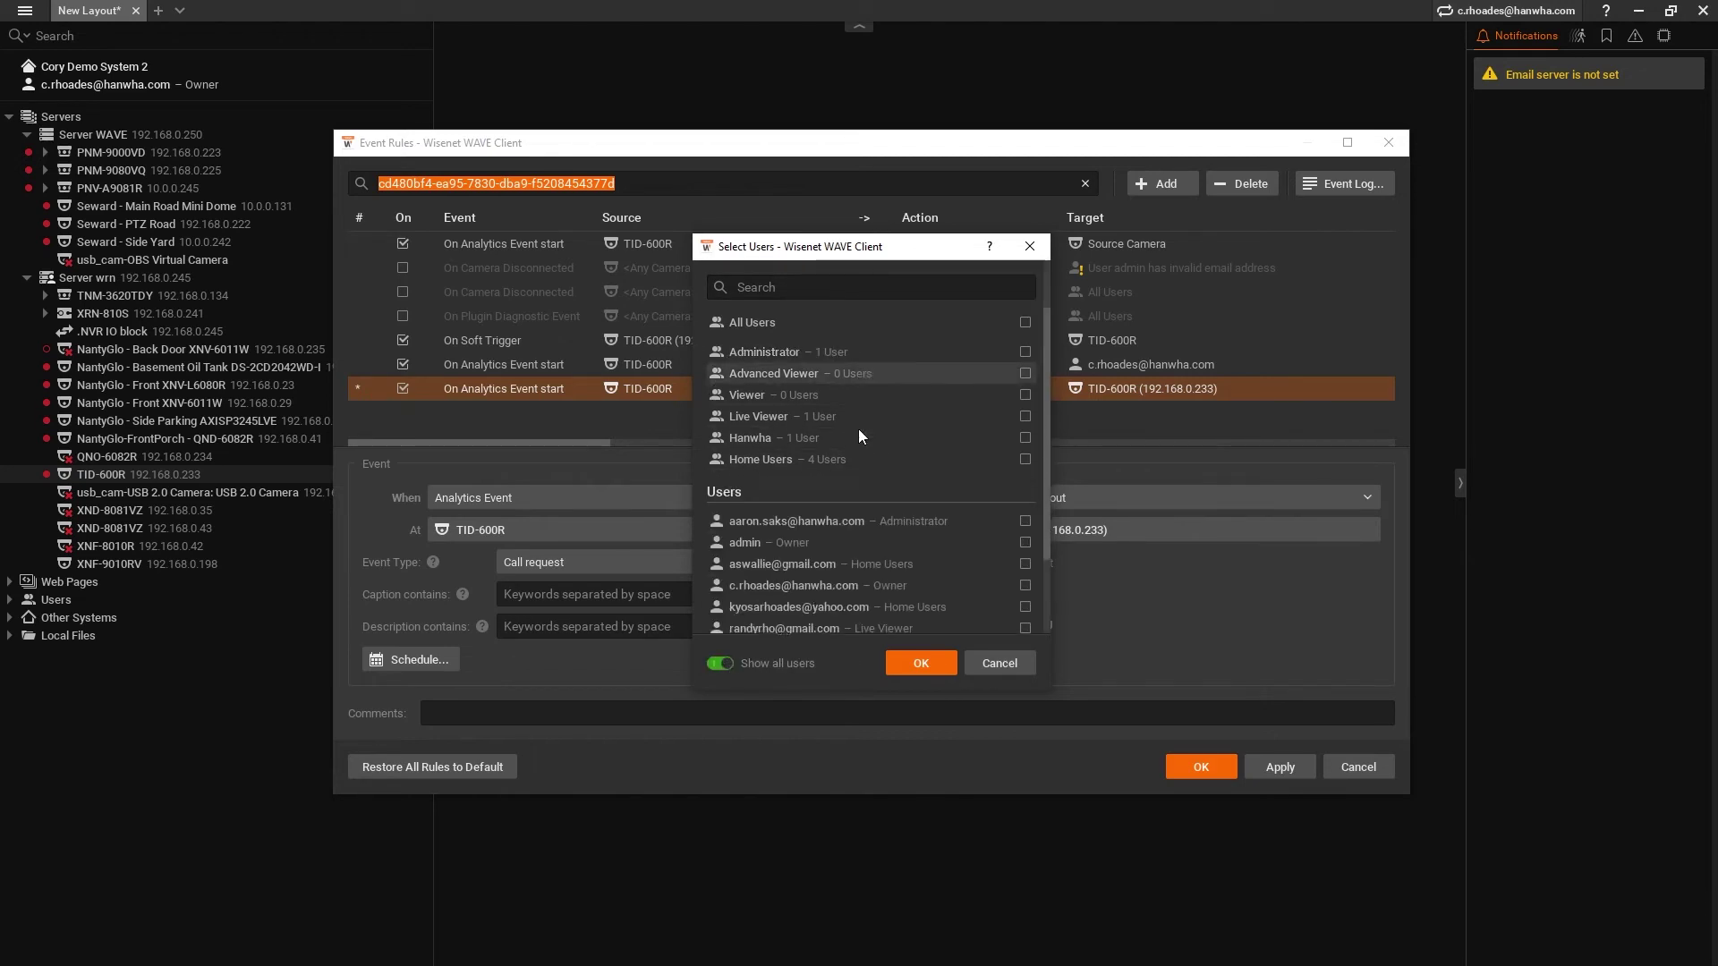
scroll(857, 428, down, 1)
click(850, 503)
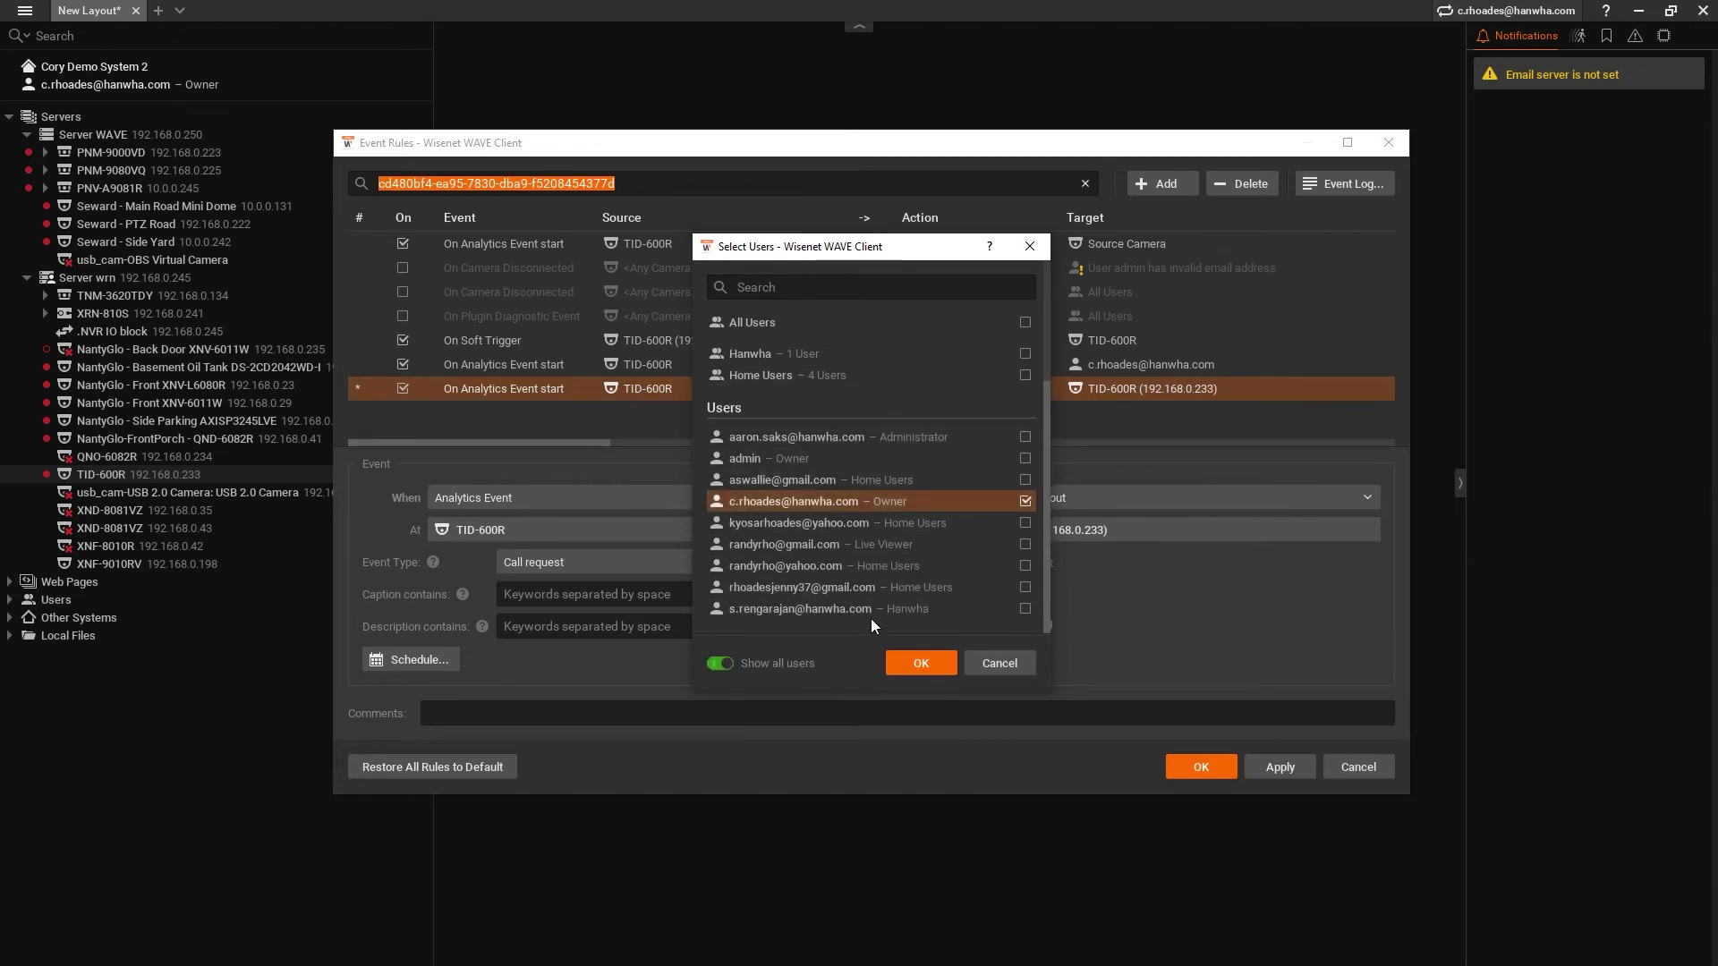
click(872, 606)
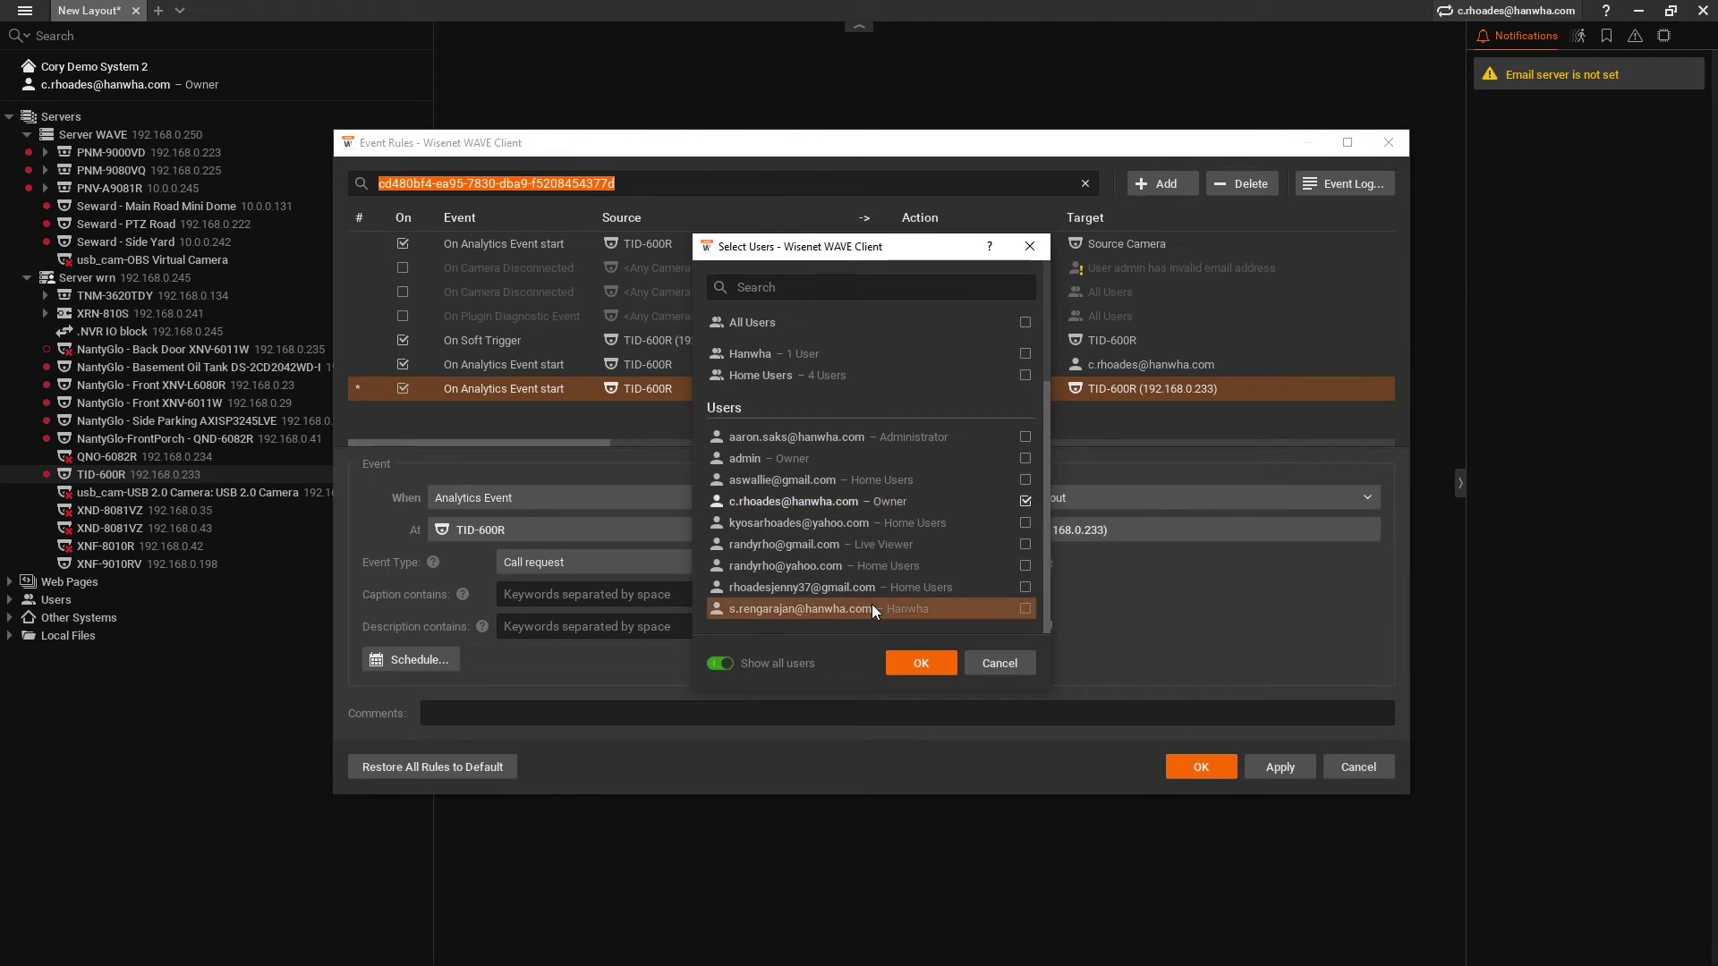
click(947, 666)
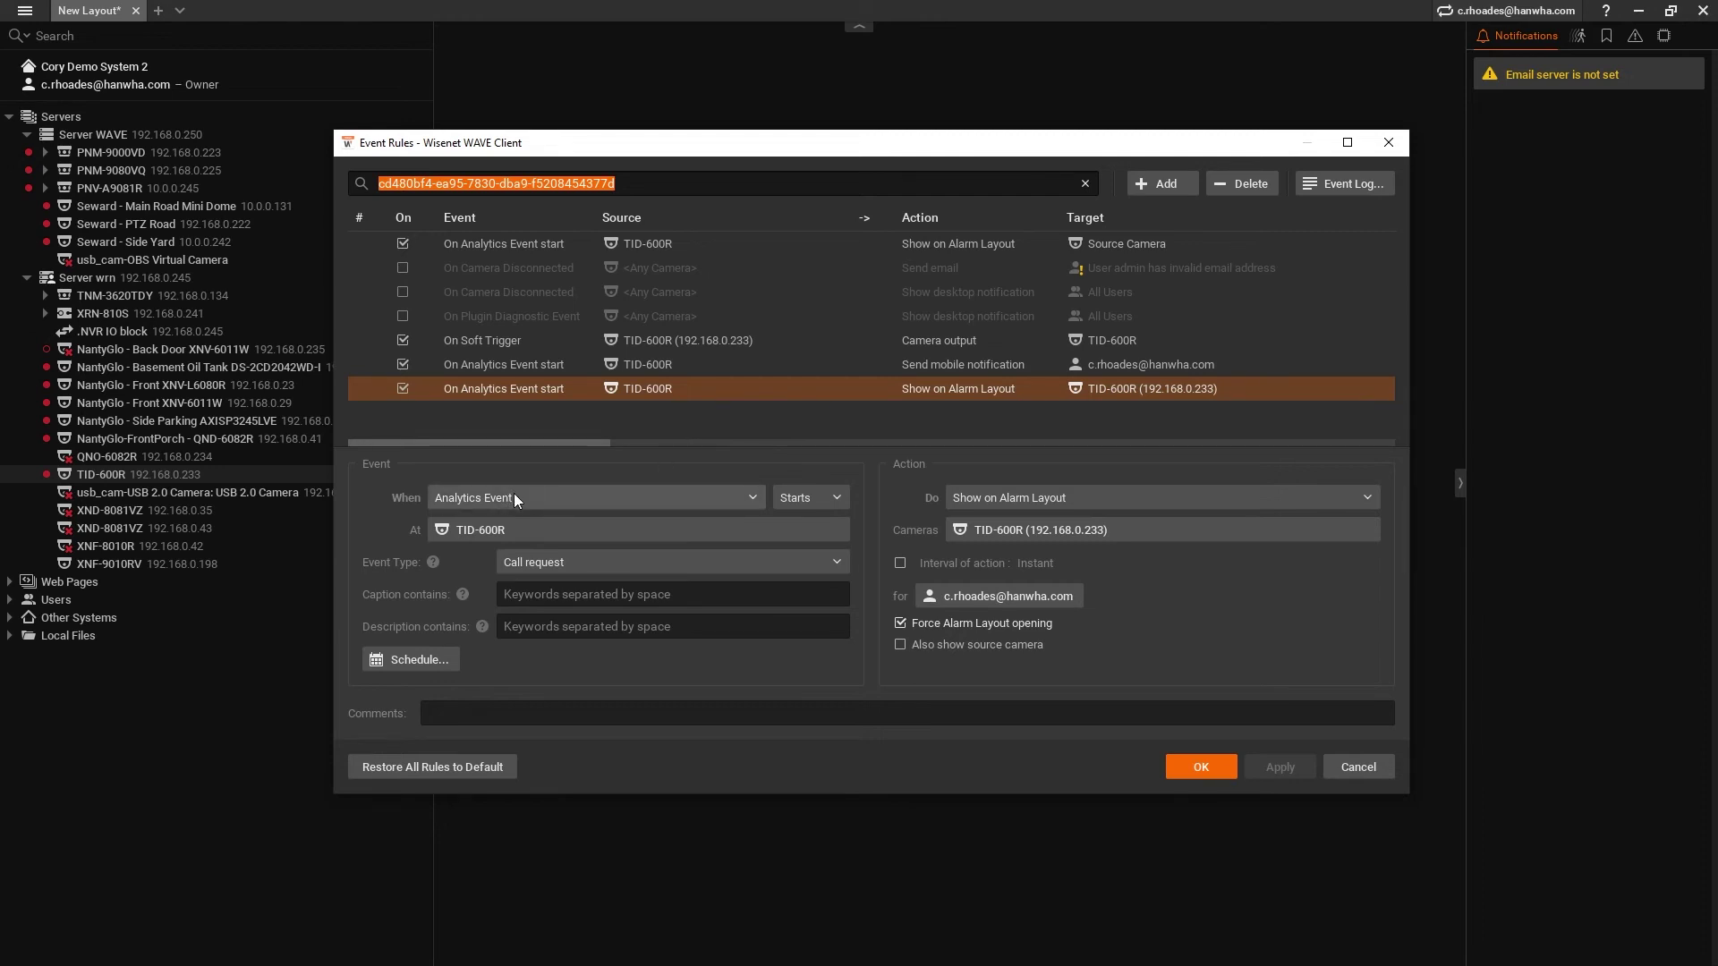
- Add another rule triggered by a Call request Analytics Event from camera TID-600R
click(1165, 184)
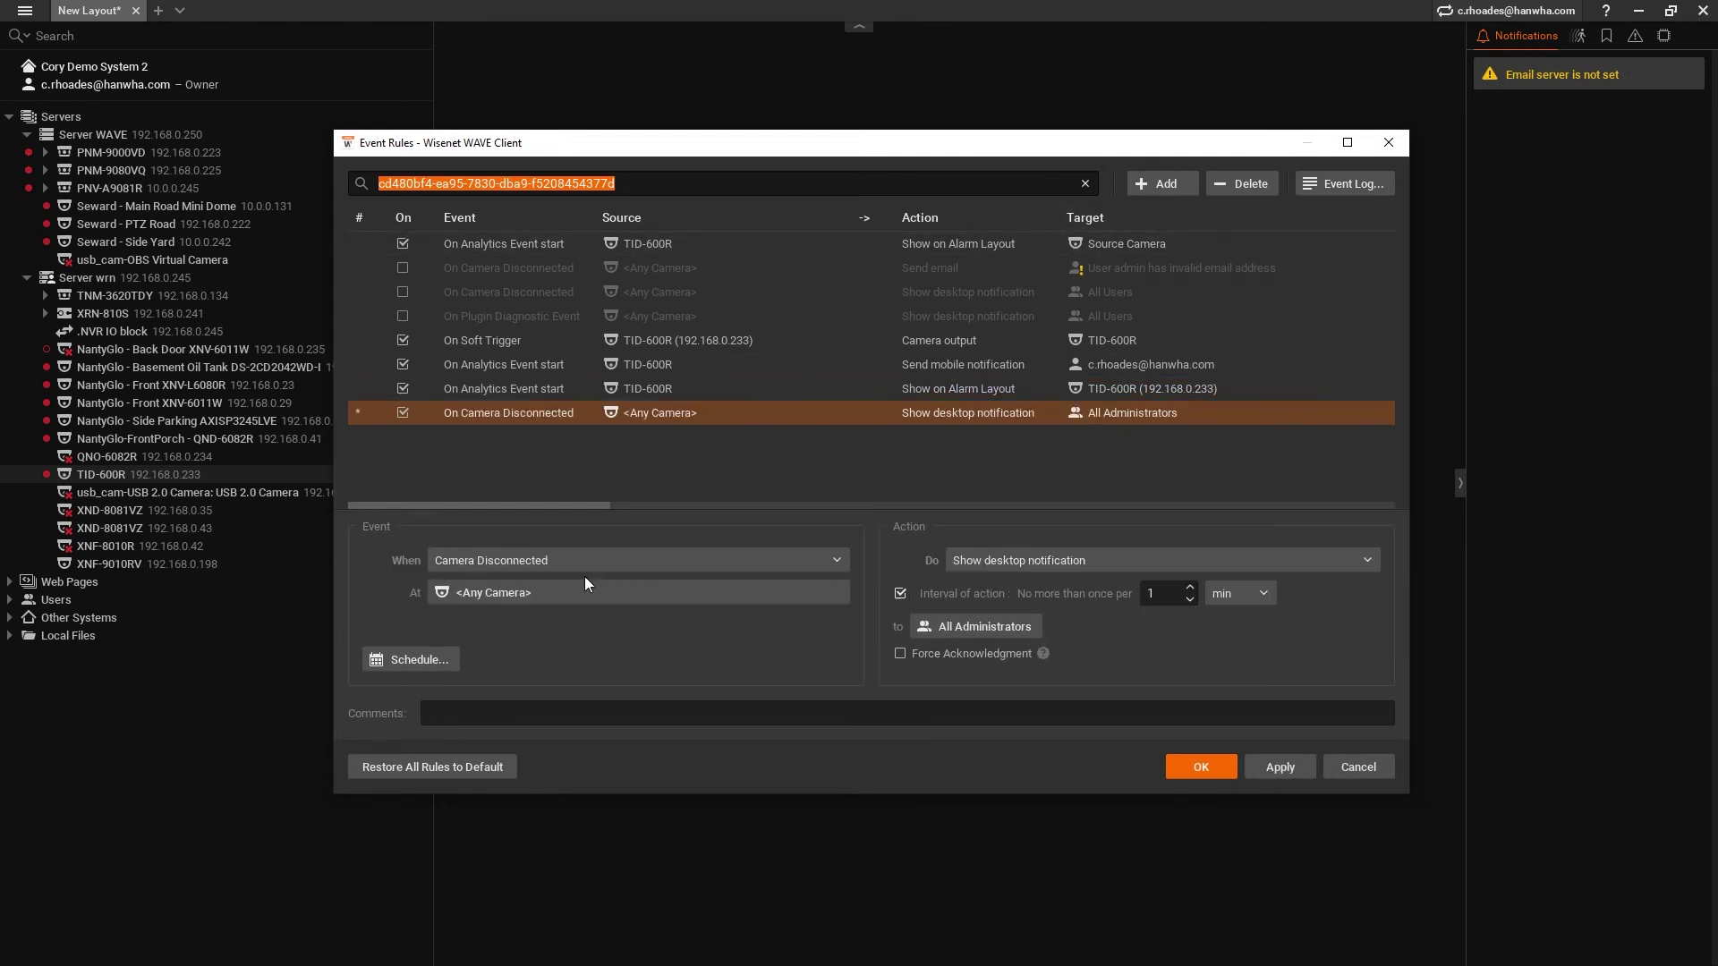
click(582, 567)
click(567, 583)
click(508, 529)
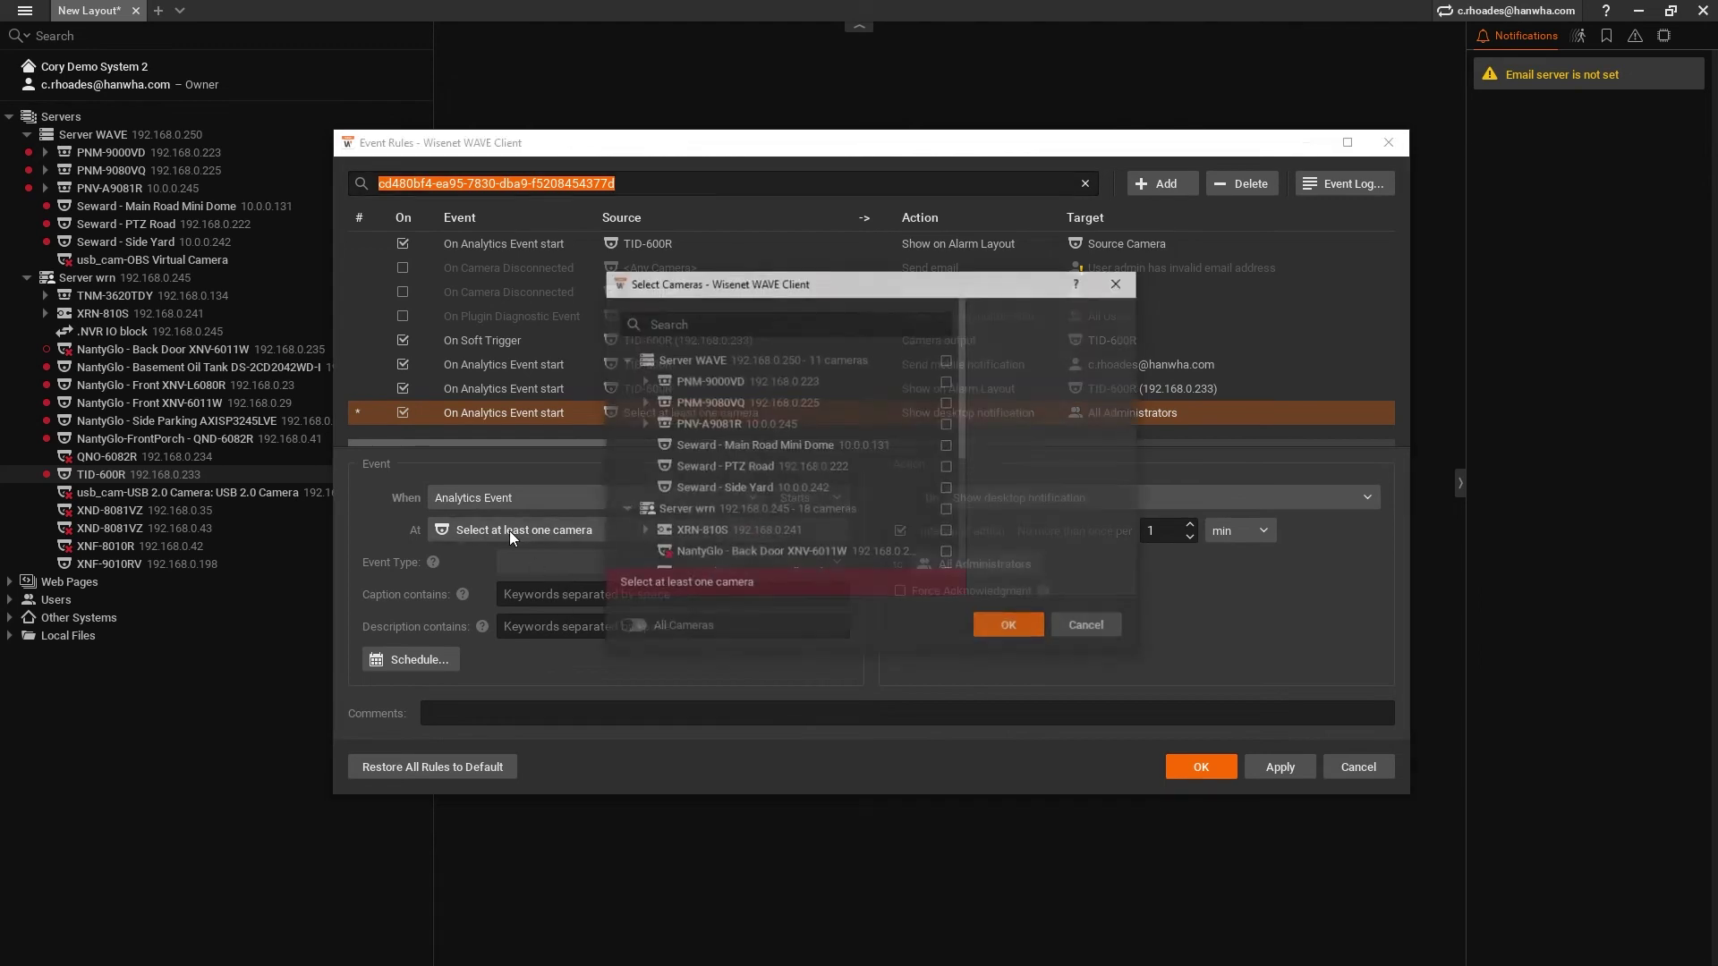
scroll(711, 497, down, 3)
click(711, 522)
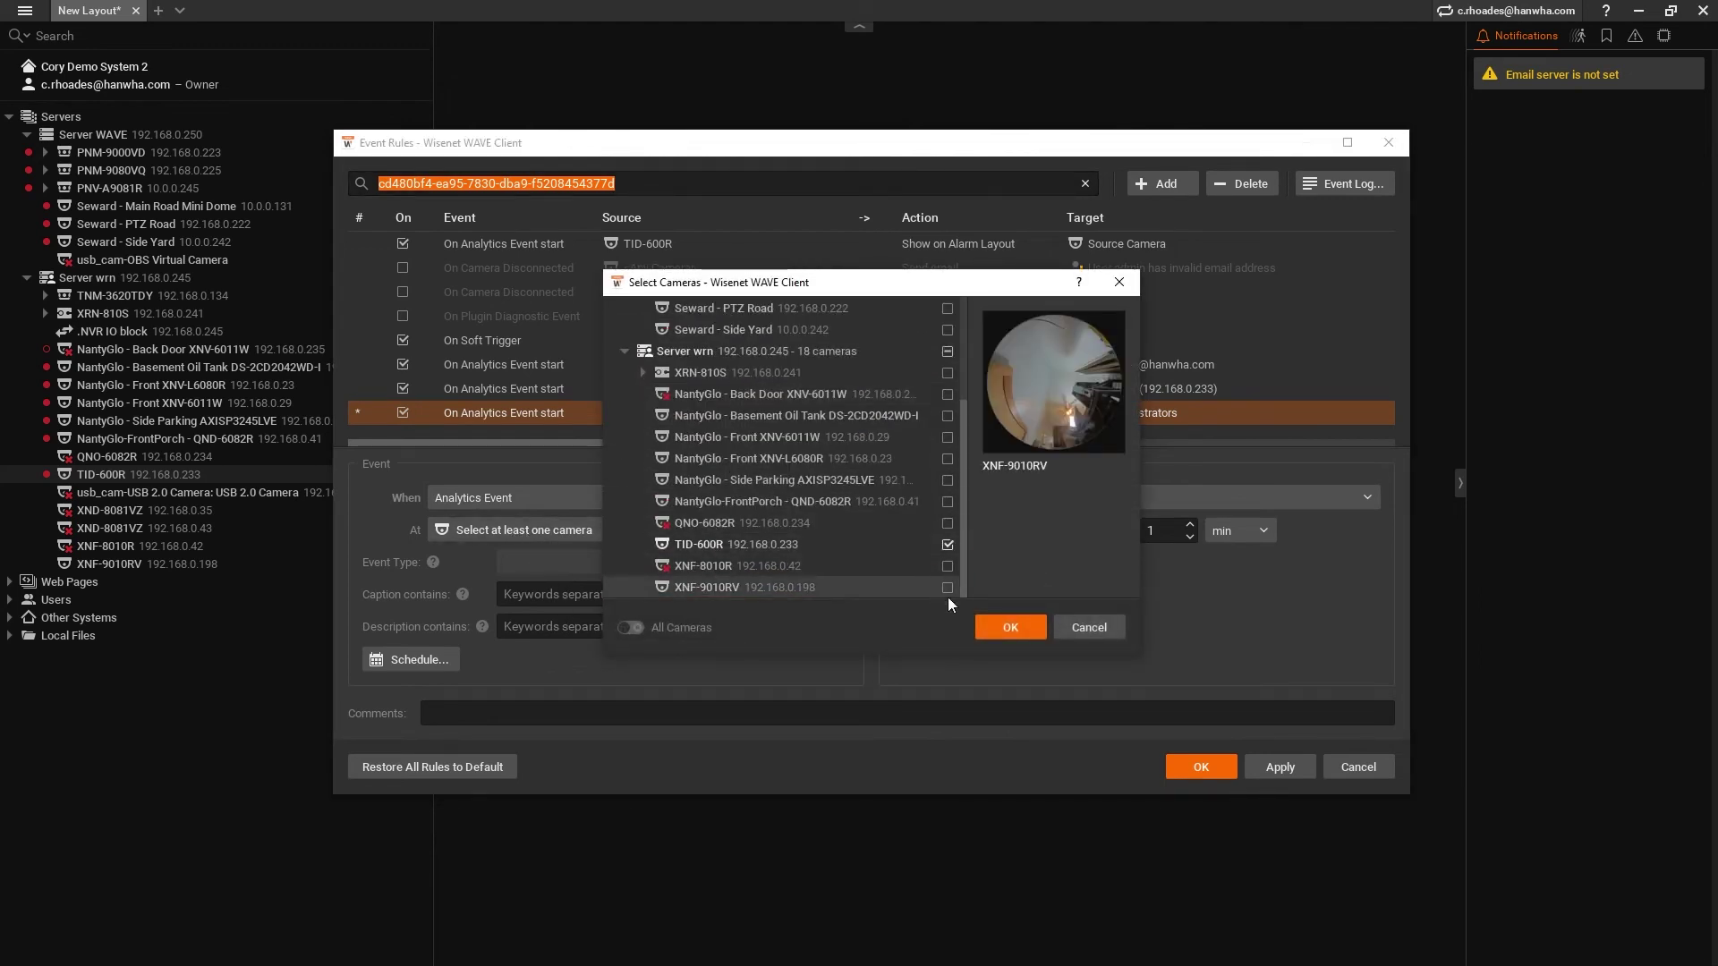
click(1002, 625)
click(608, 566)
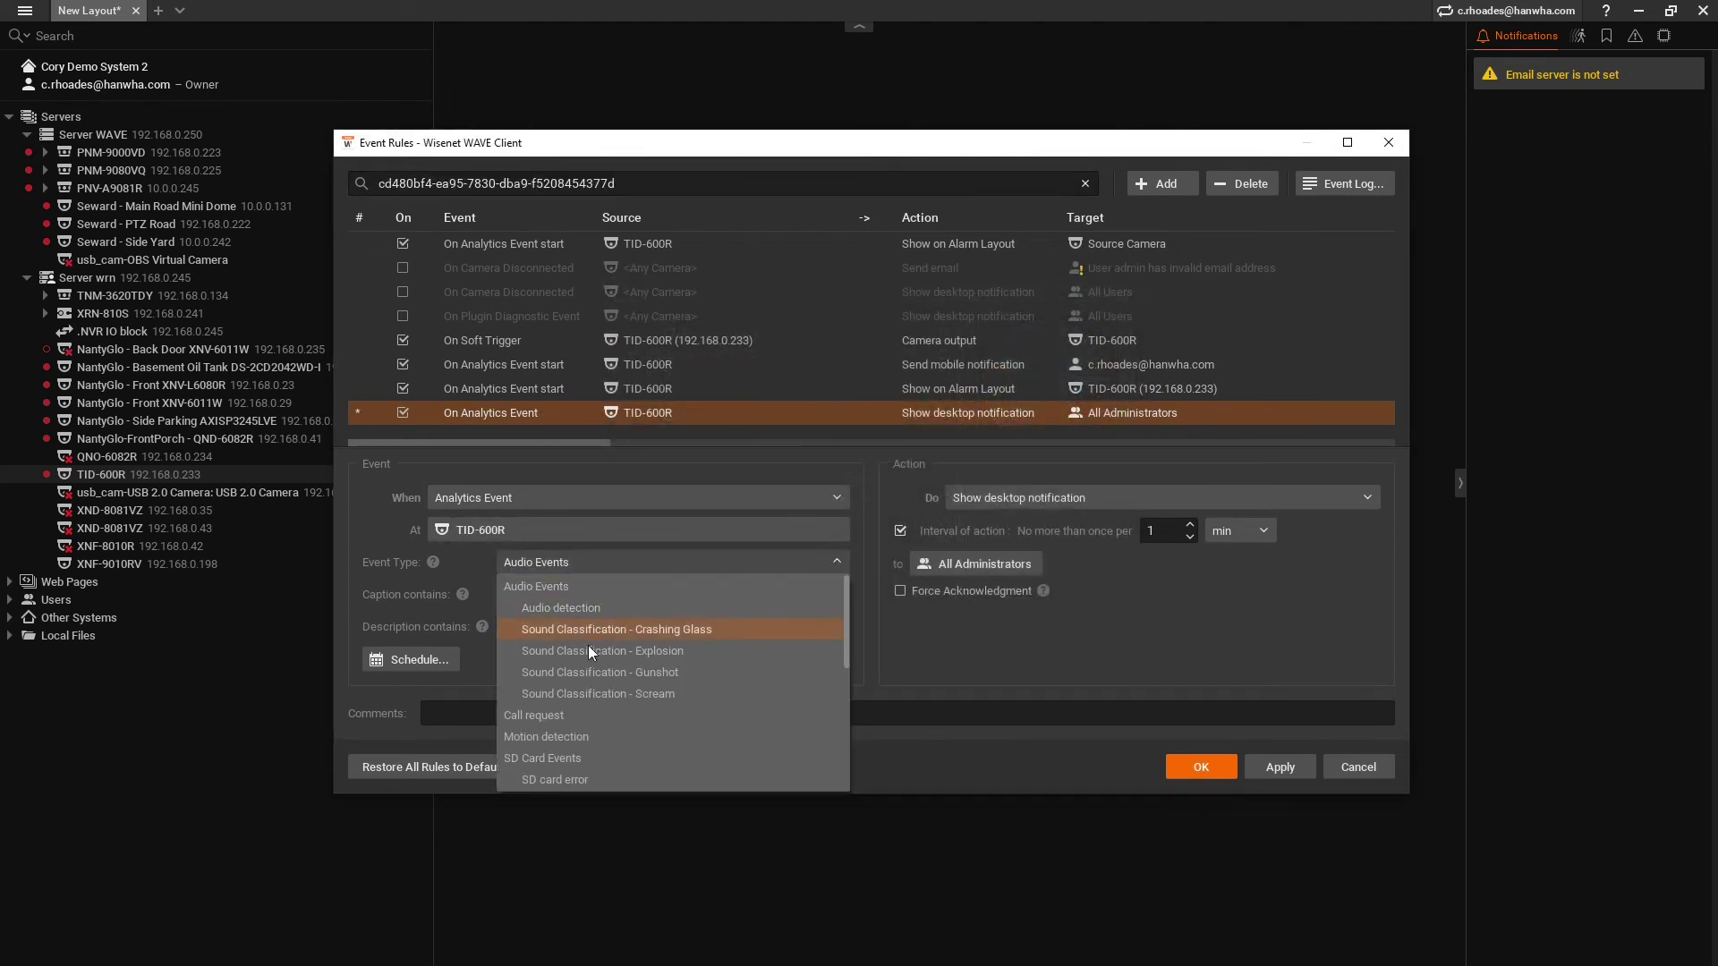
click(593, 708)
- Set the action to Play sound at TID-600R, with no action interval
click(1066, 497)
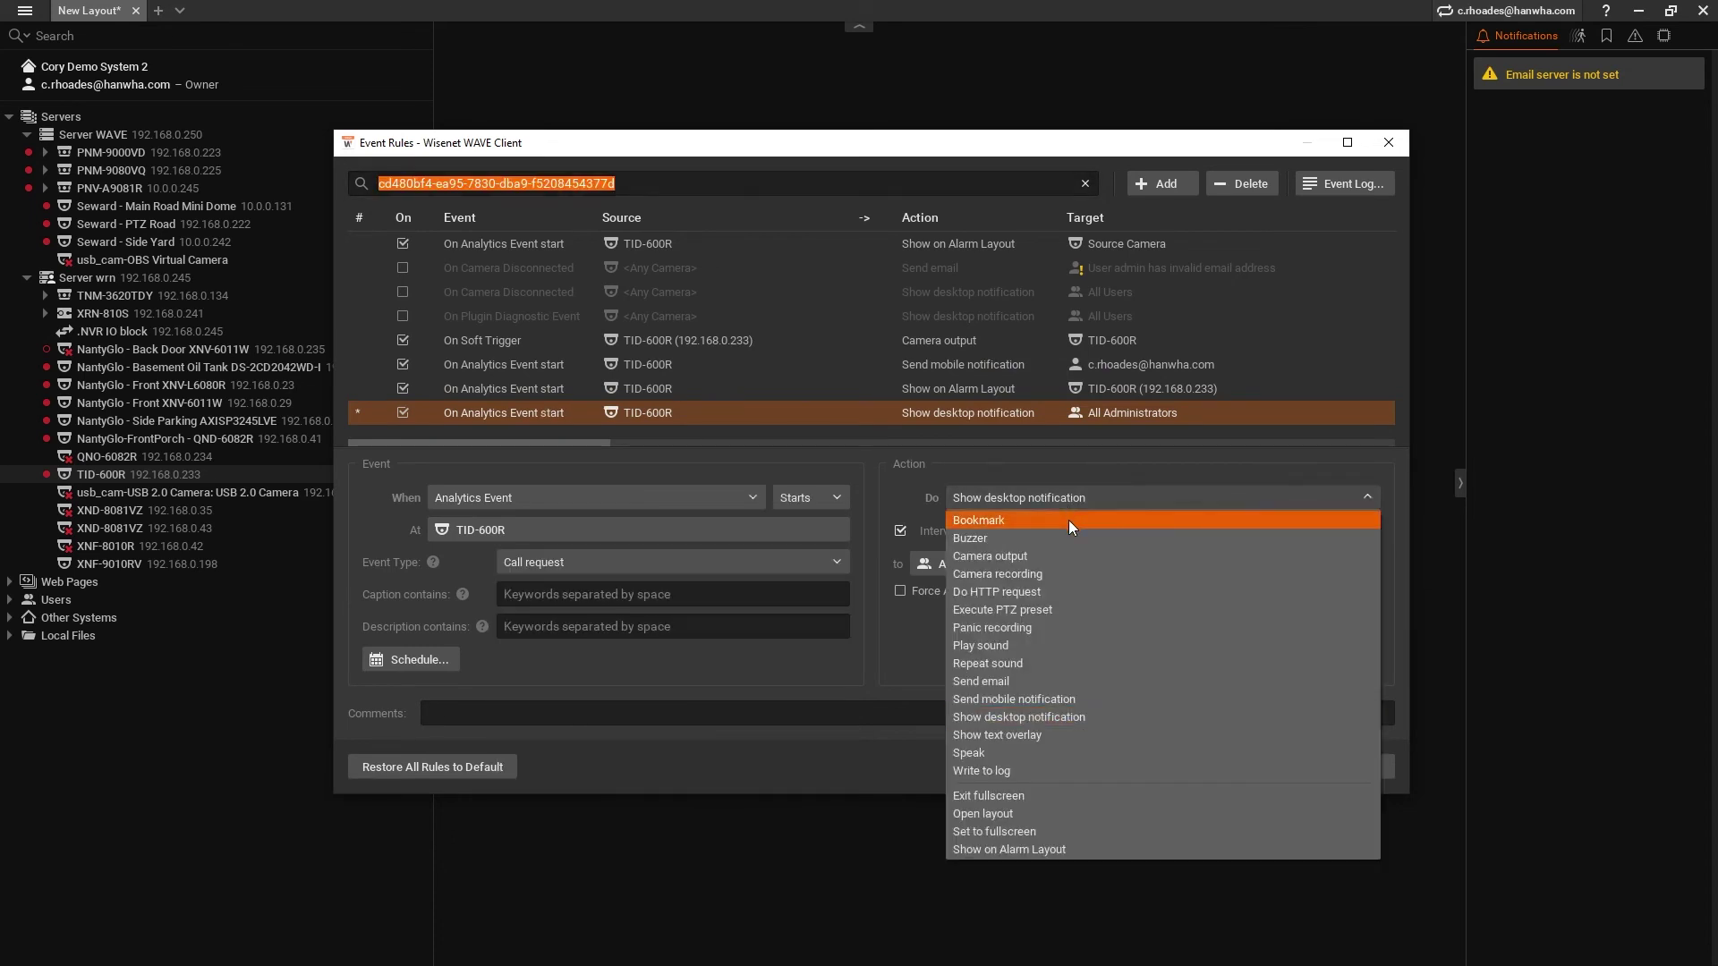
click(1054, 645)
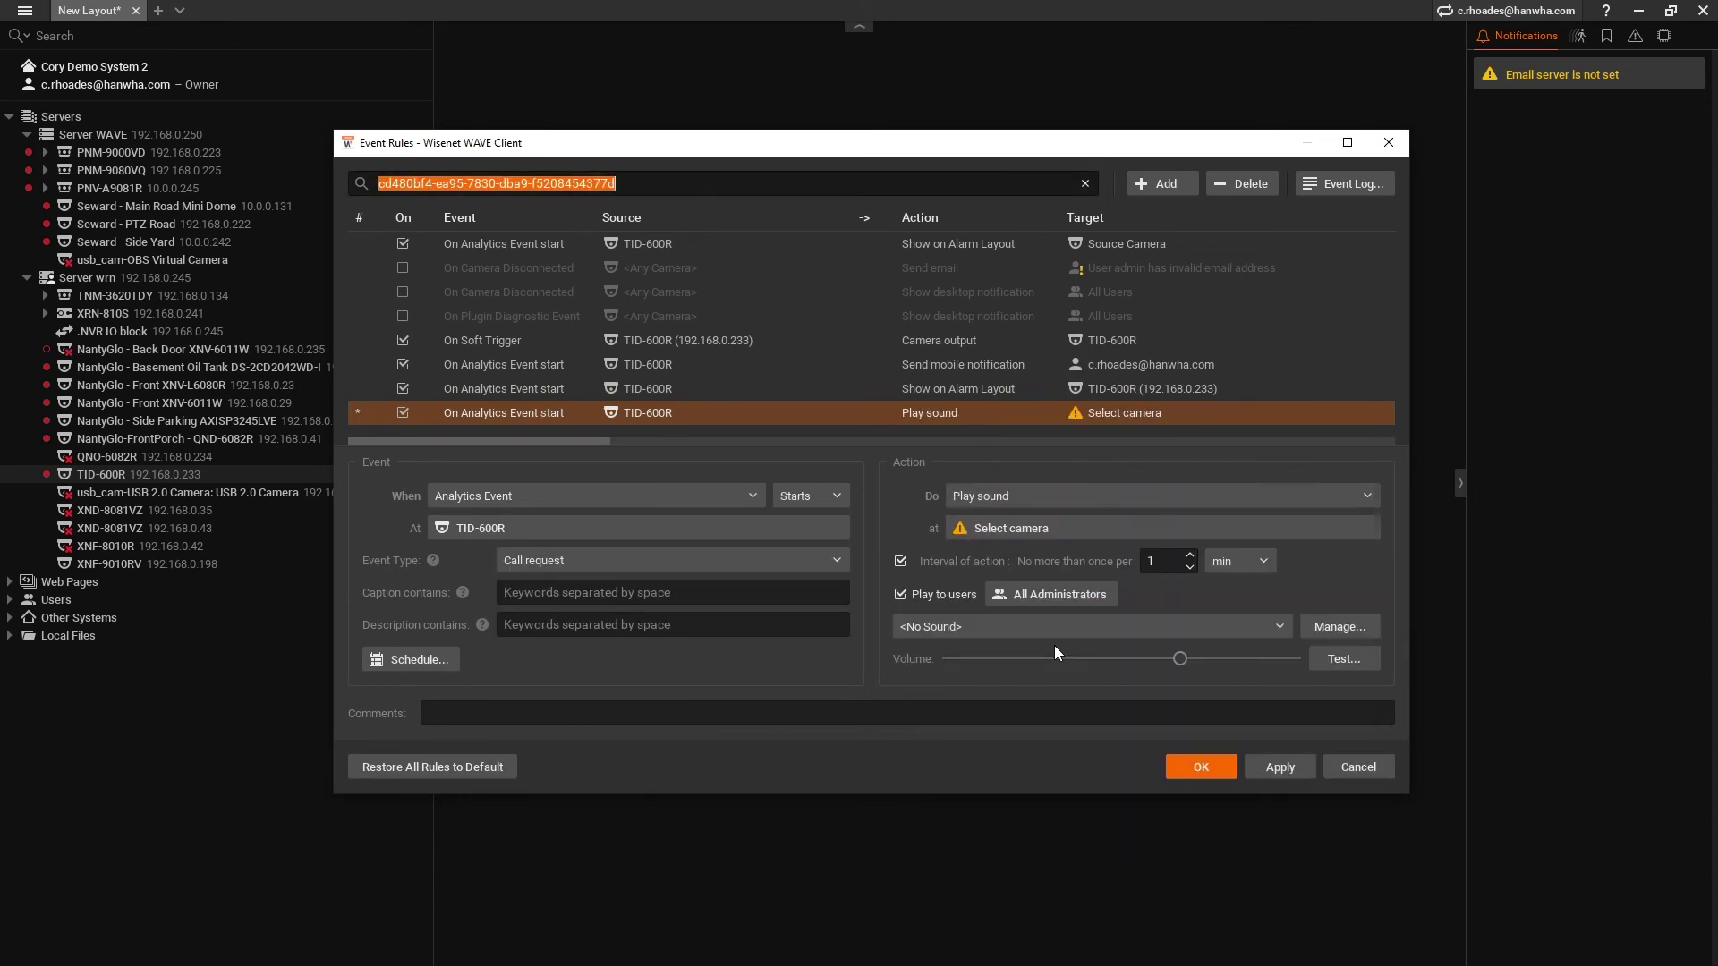
click(989, 529)
click(735, 475)
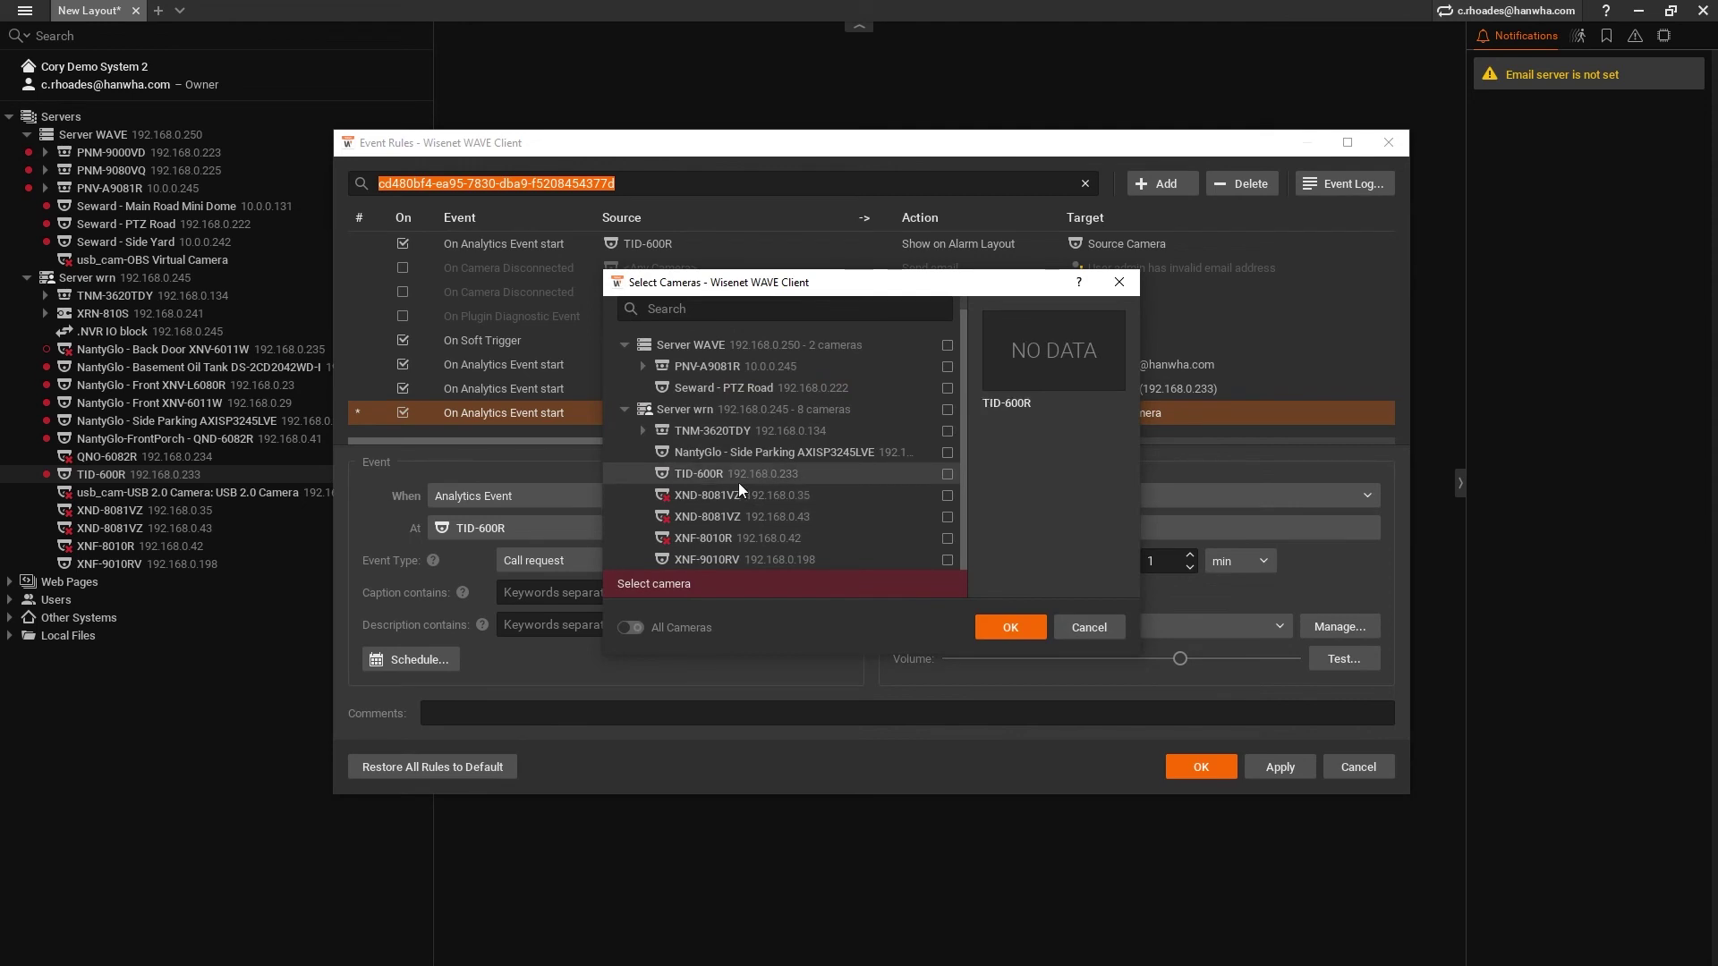
click(1006, 627)
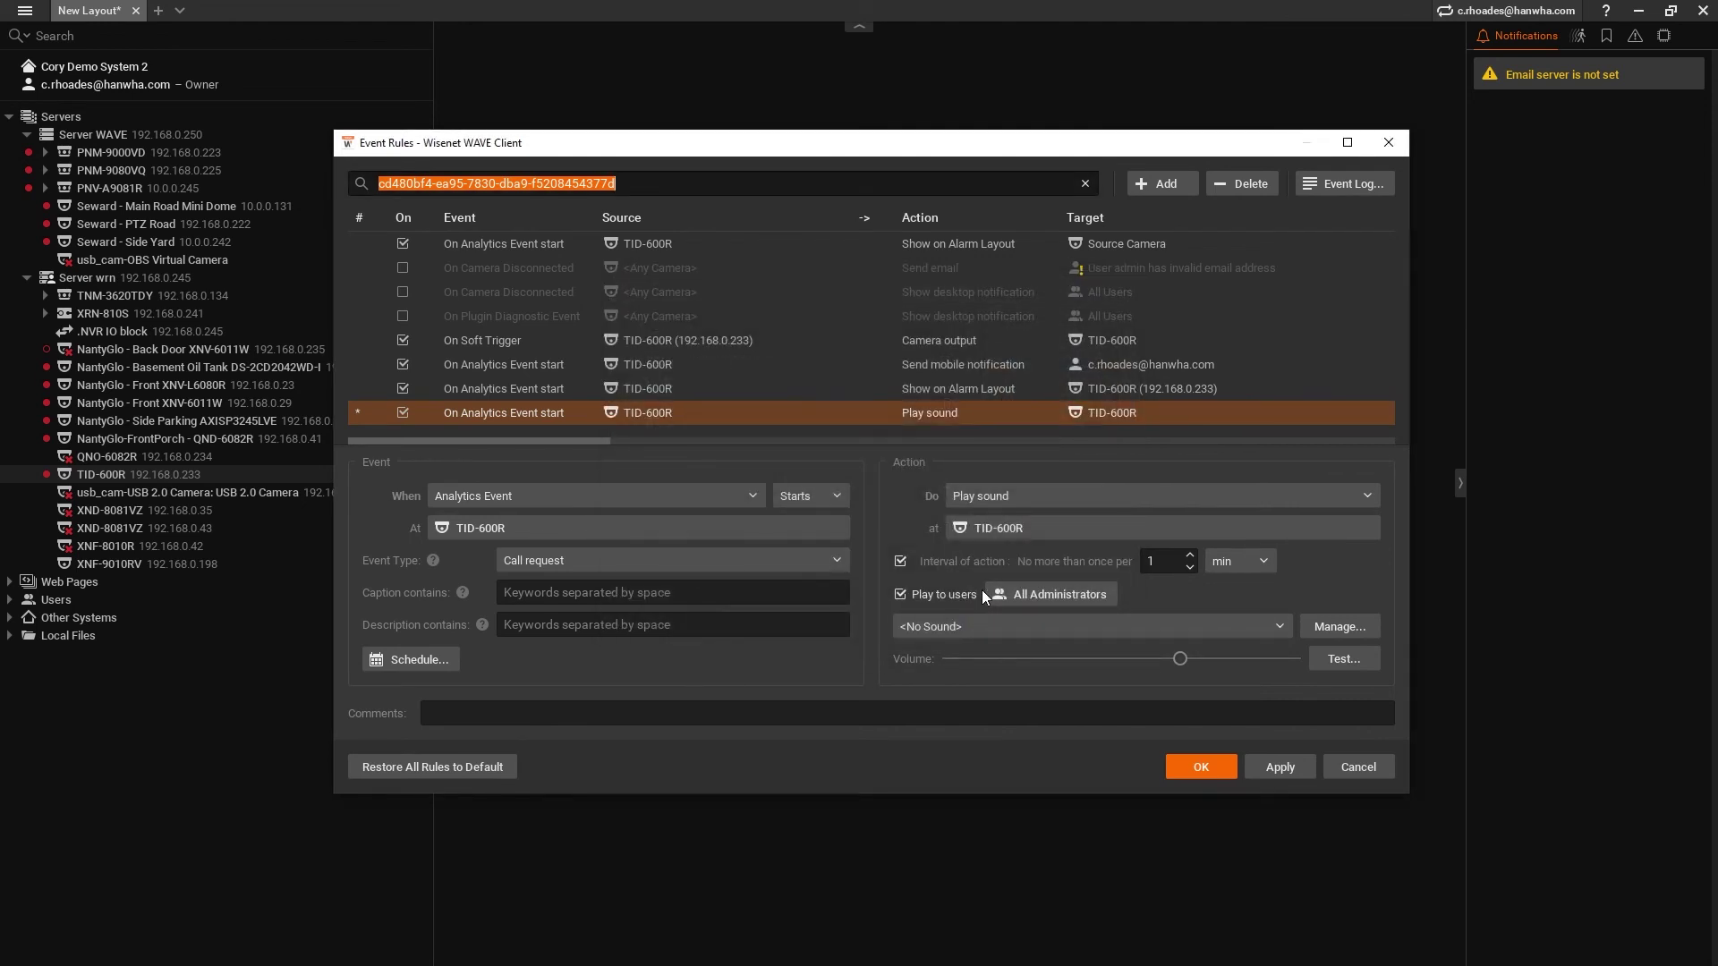
click(901, 562)
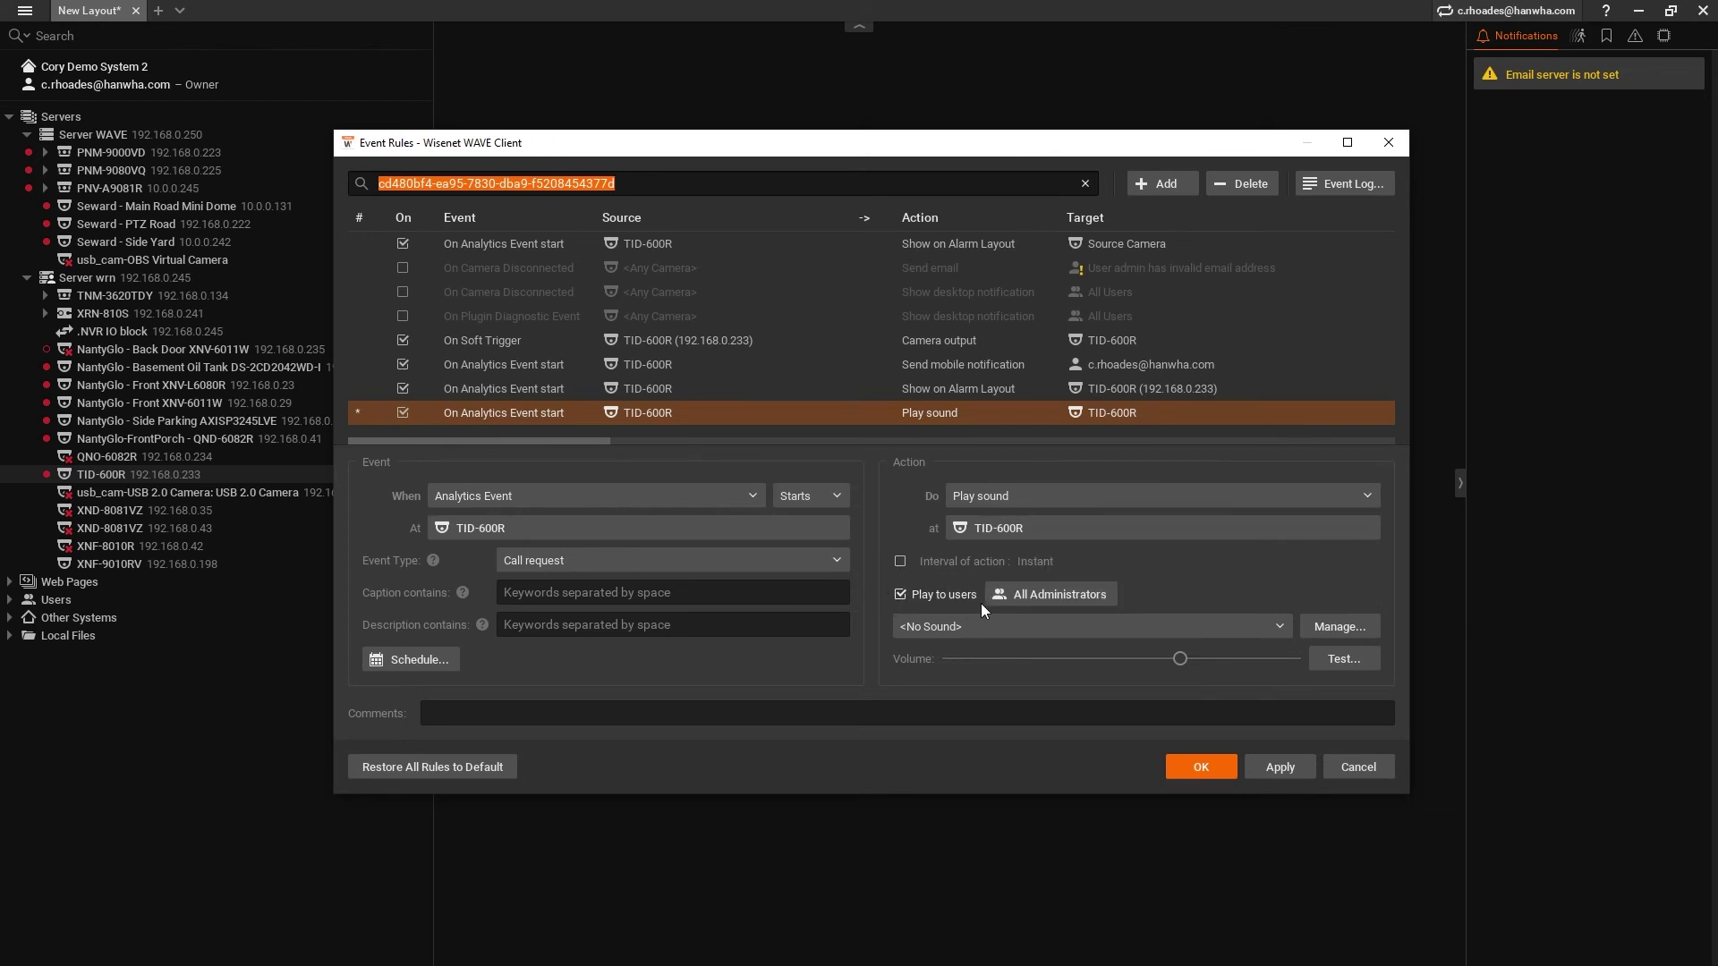
- Limit the sound to the owner's account and one other user, and choose the Door Bell sound
click(1045, 596)
click(1026, 405)
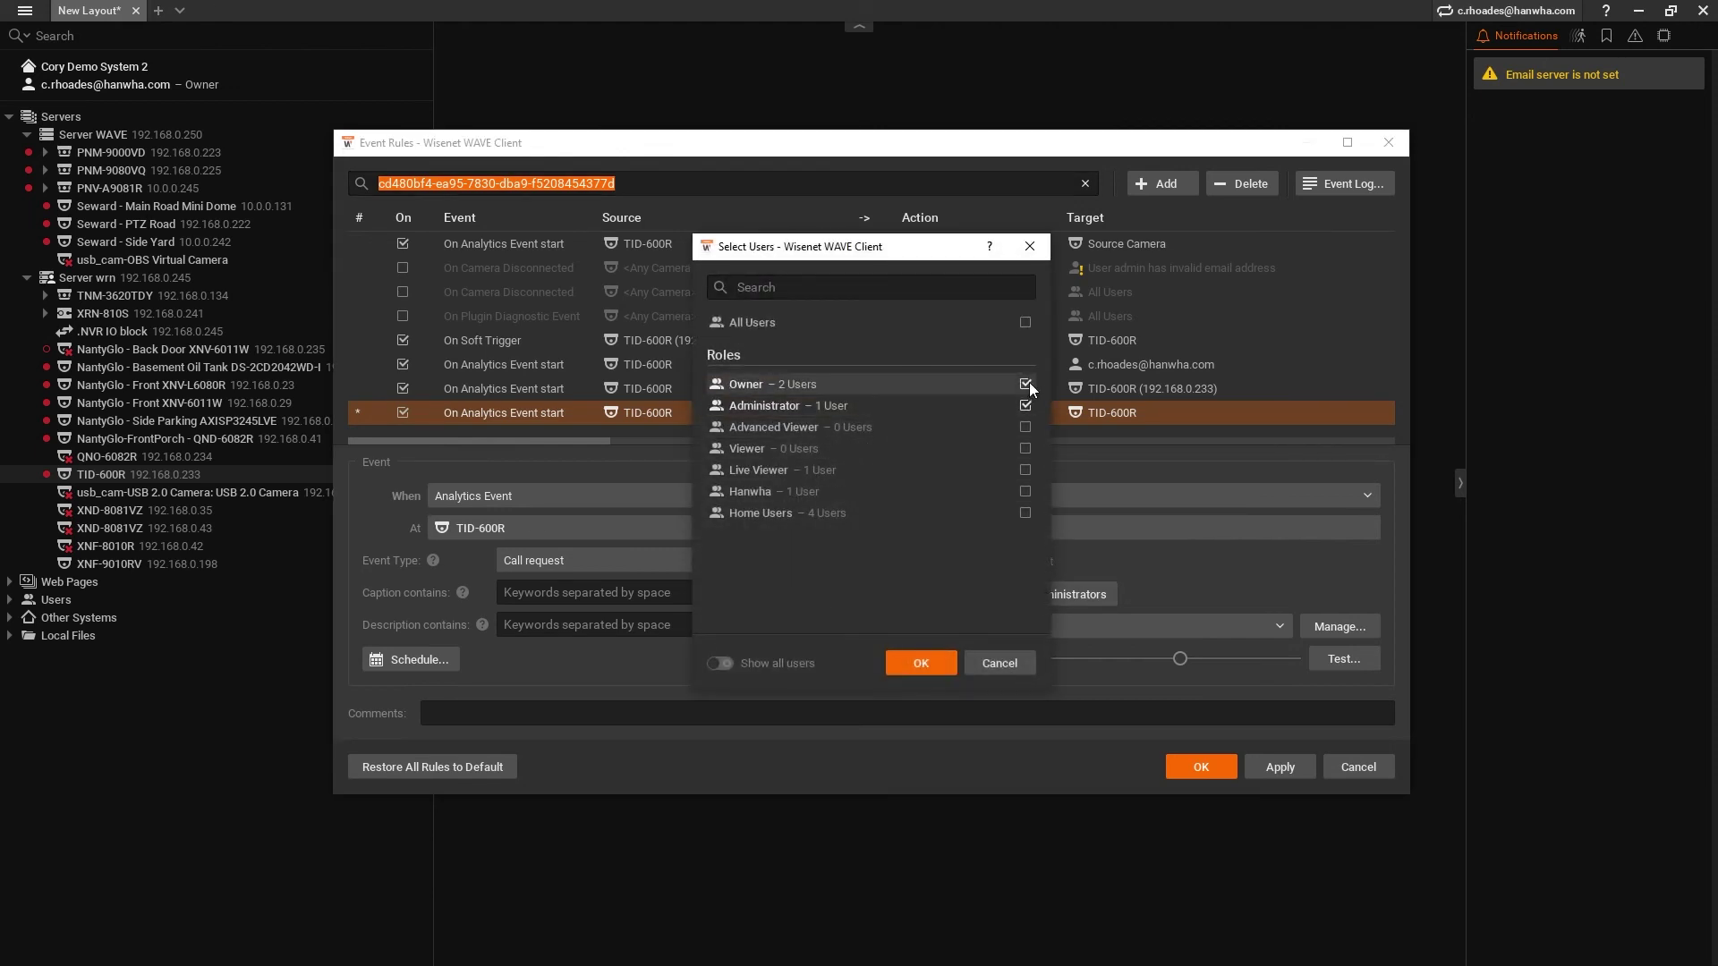
click(1026, 384)
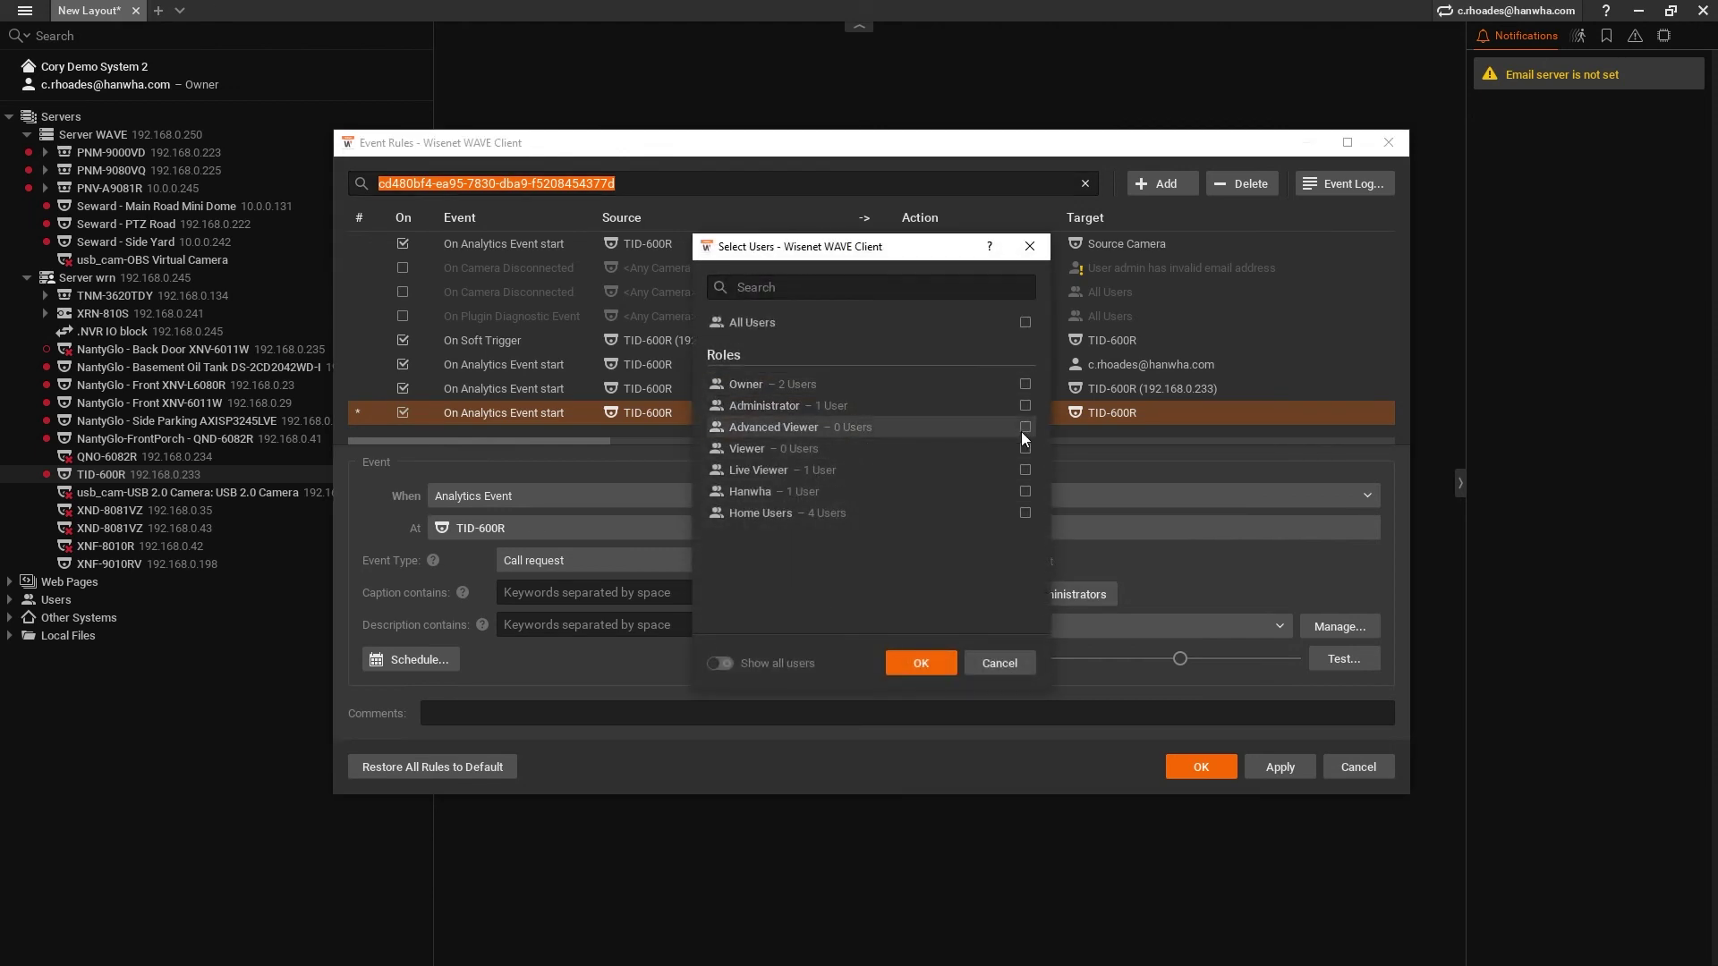
click(721, 663)
scroll(823, 560, down, 3)
click(846, 504)
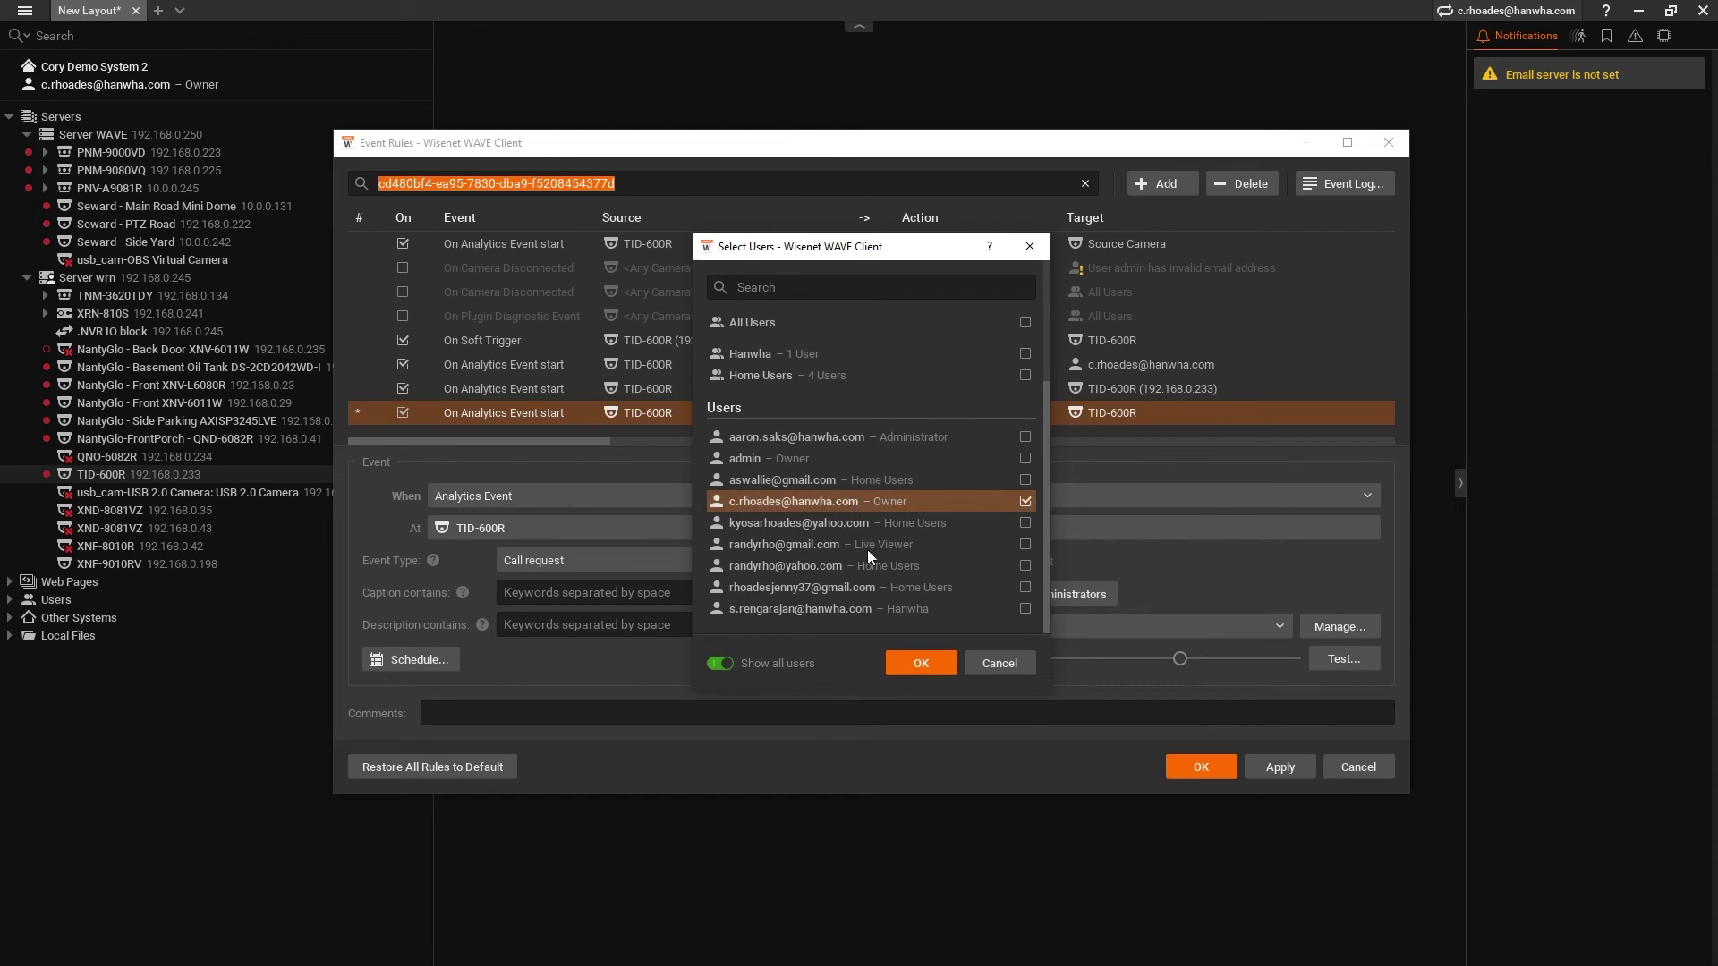
click(921, 607)
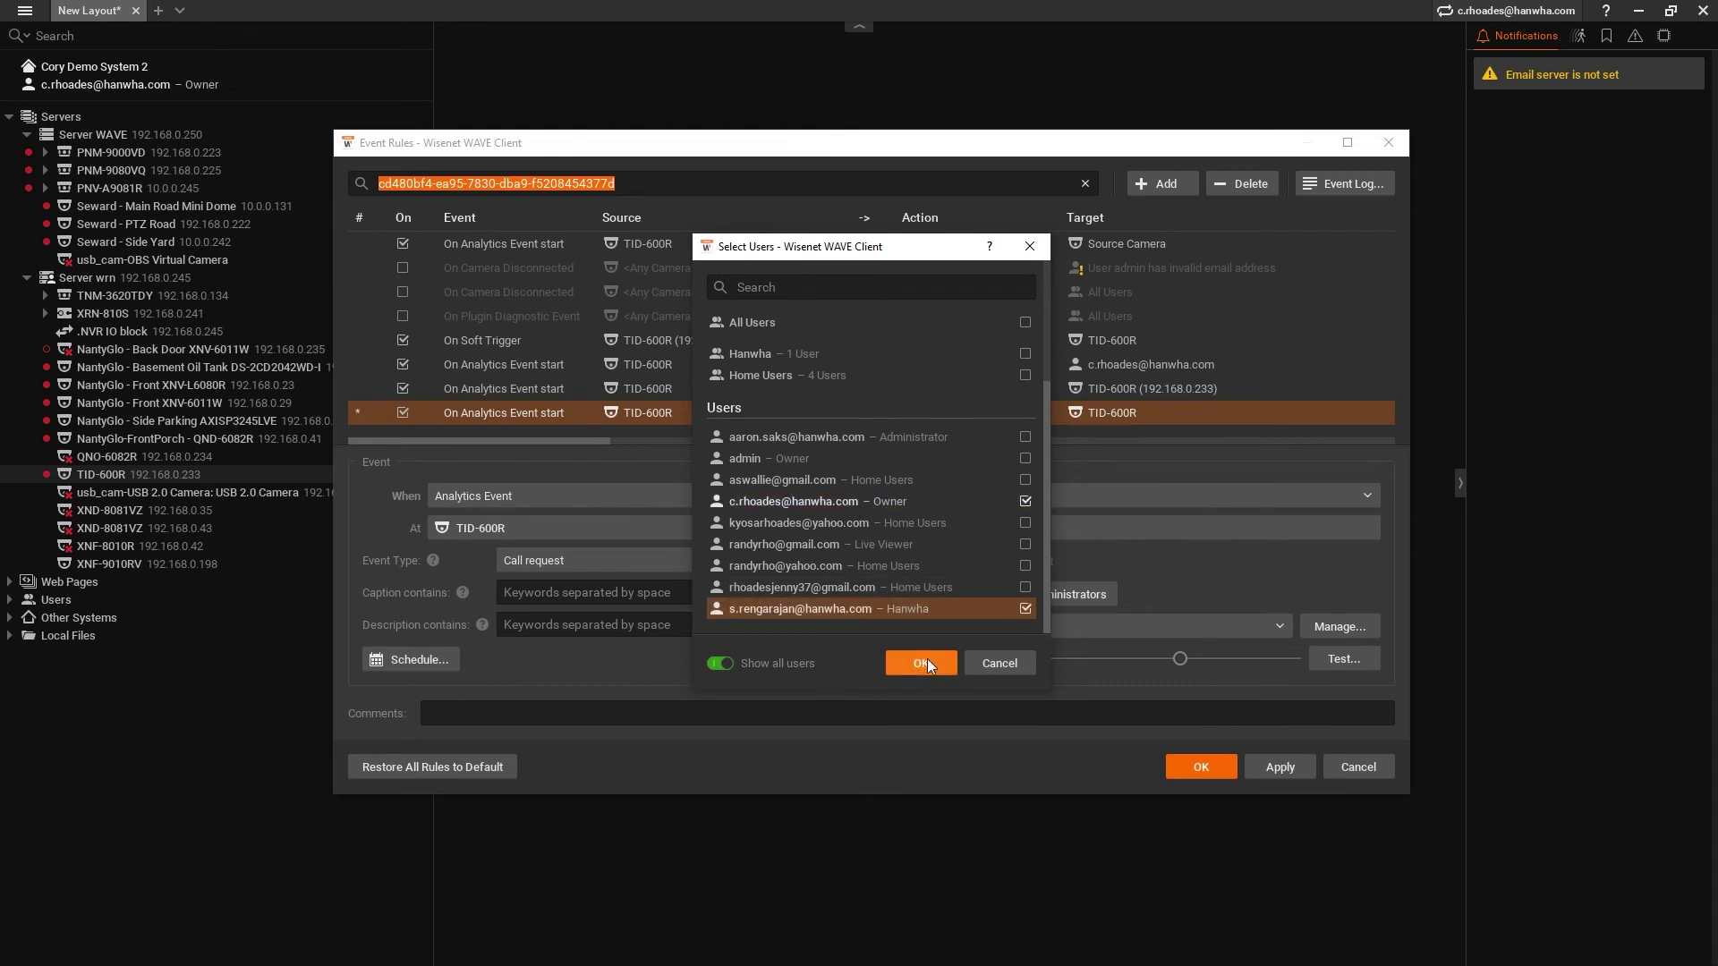
click(922, 663)
click(970, 625)
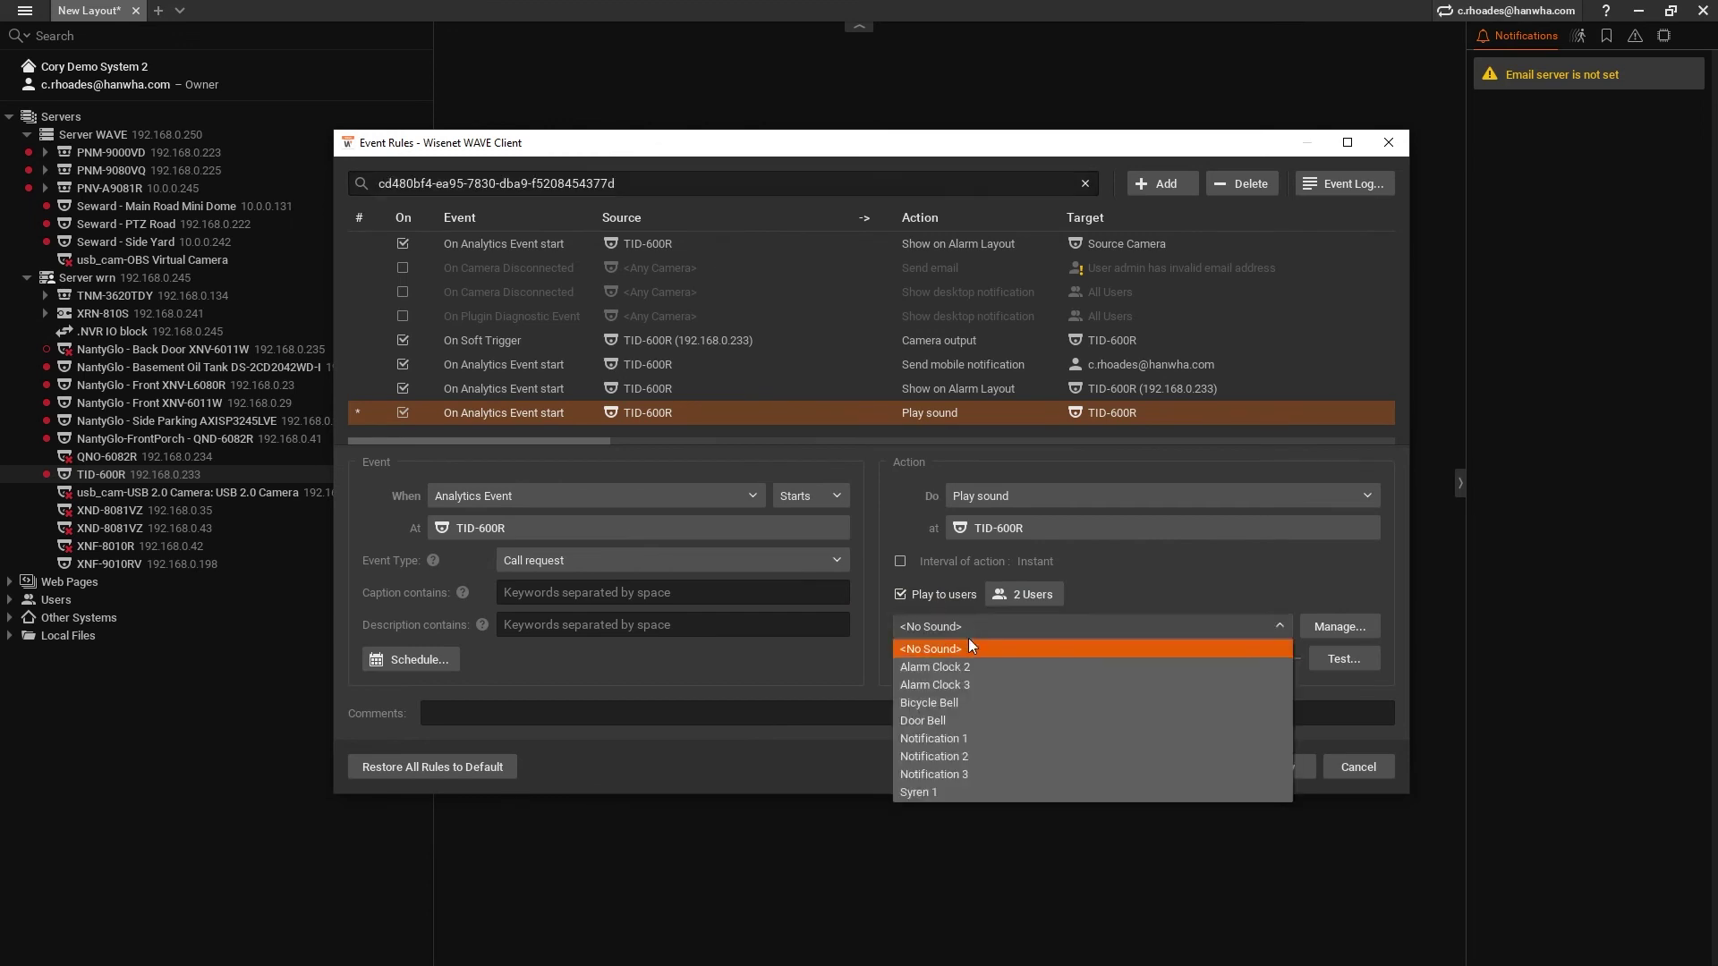
click(963, 719)
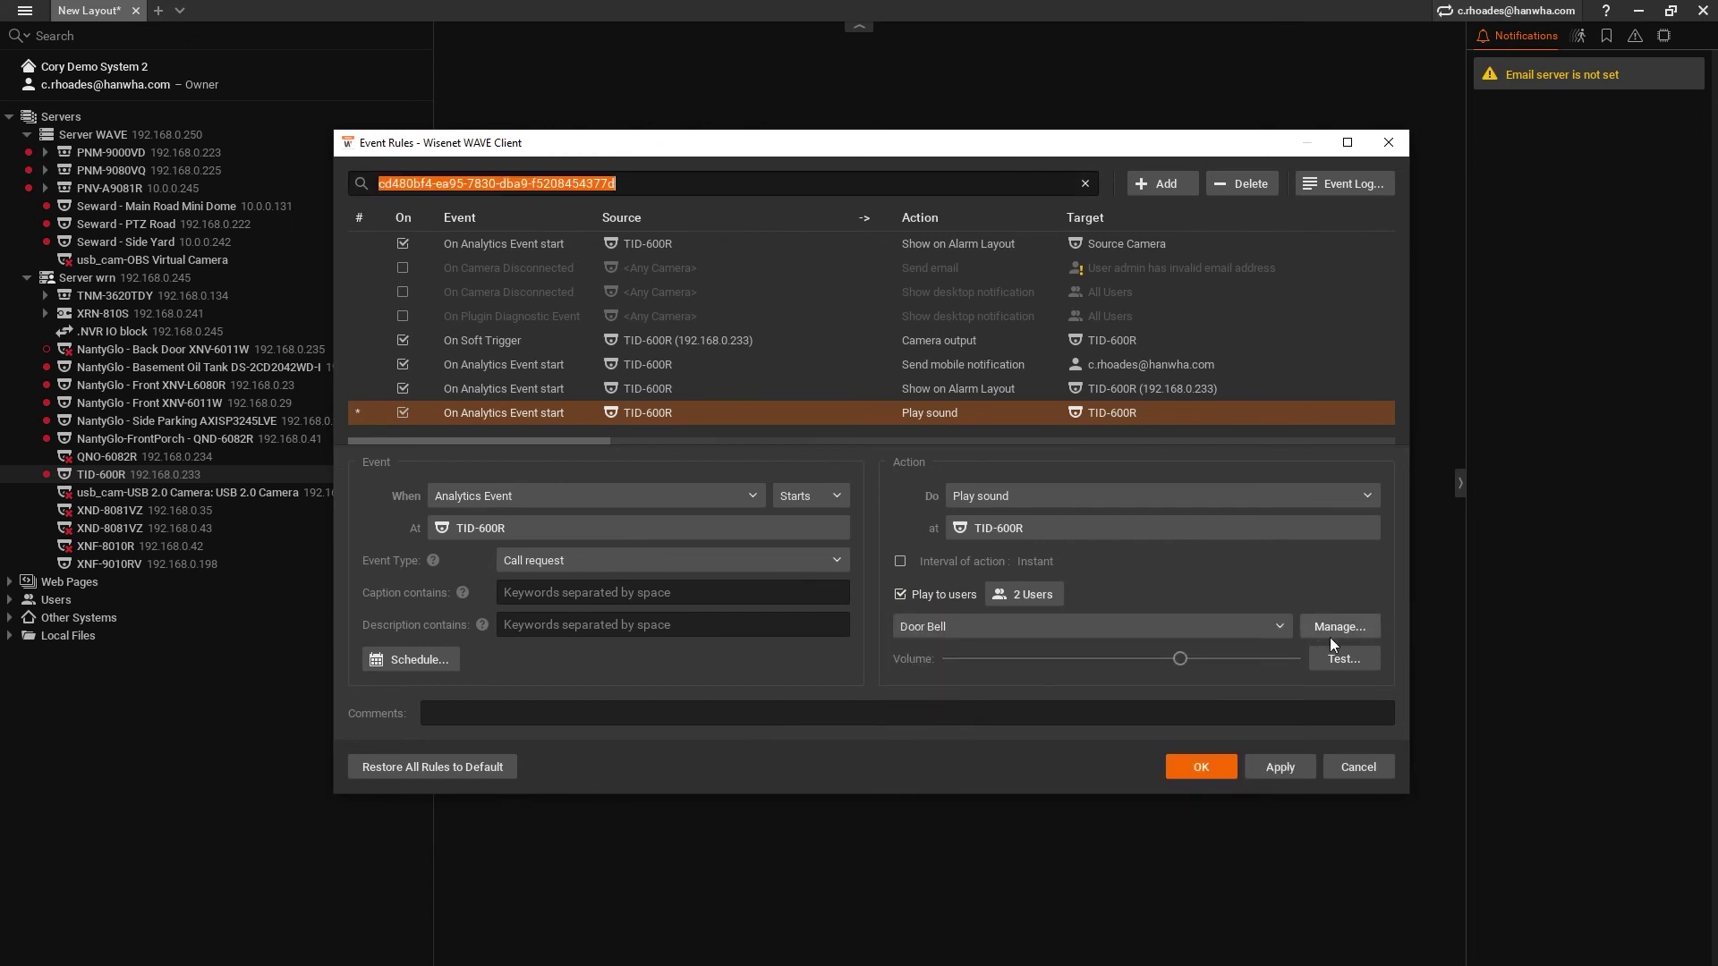